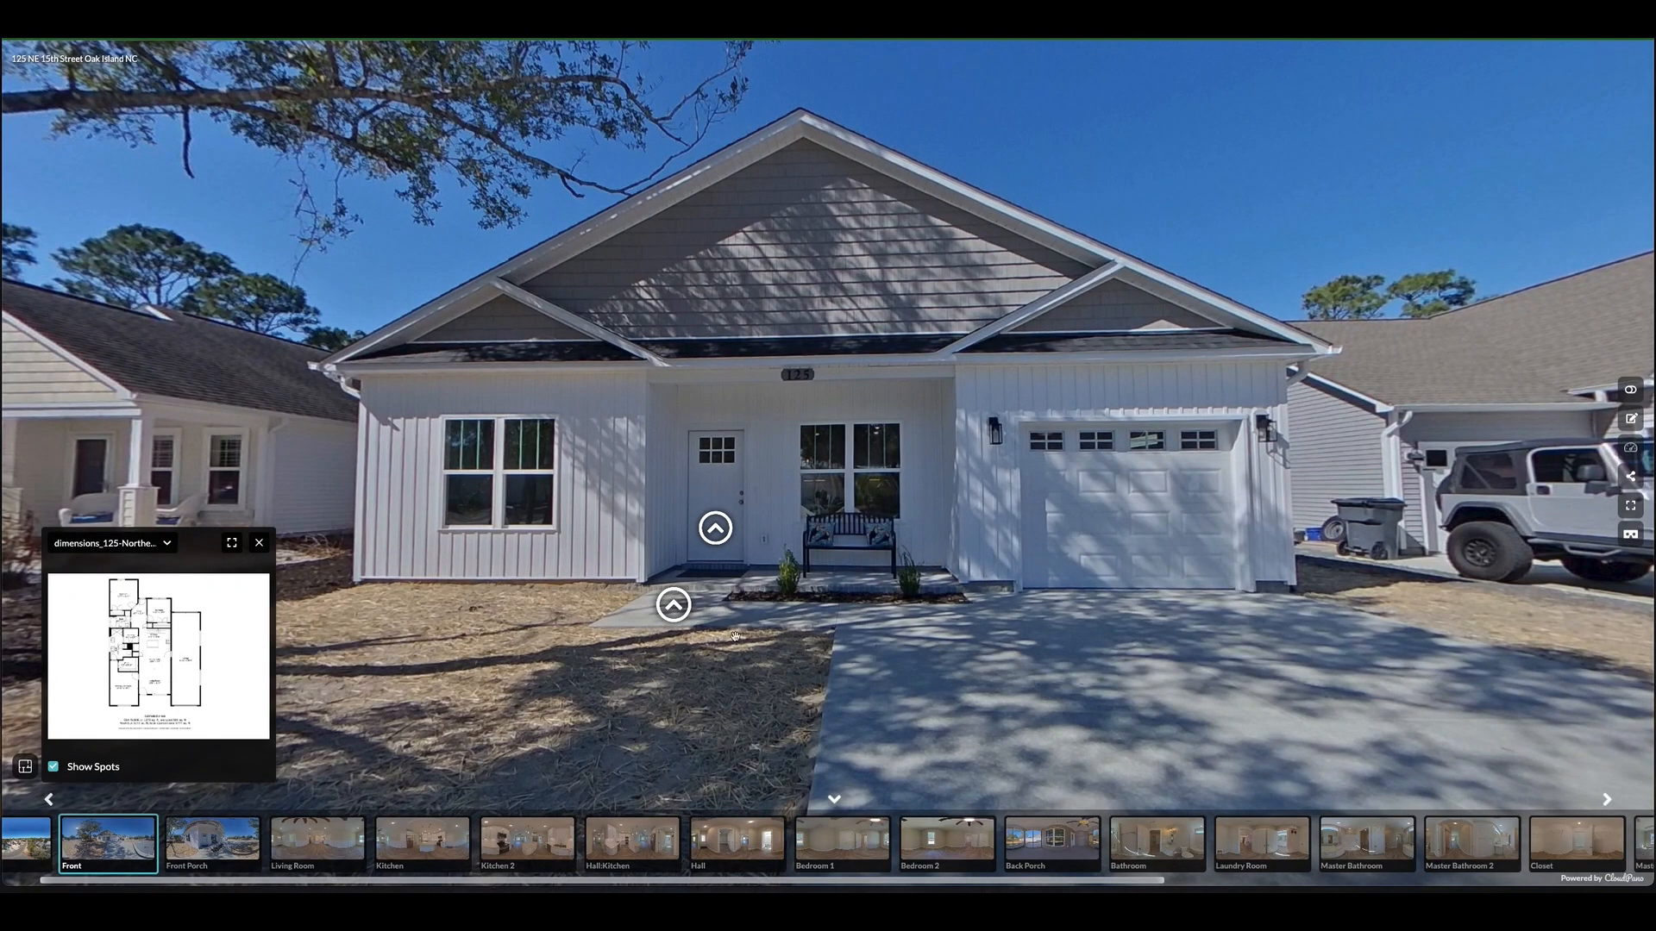
Move toward the front porch in the virtual tour, and in Affinity Photo rotate the R0010551.JPG projection to heading 127°, pitch 175° over the tripod
left_click(673, 605)
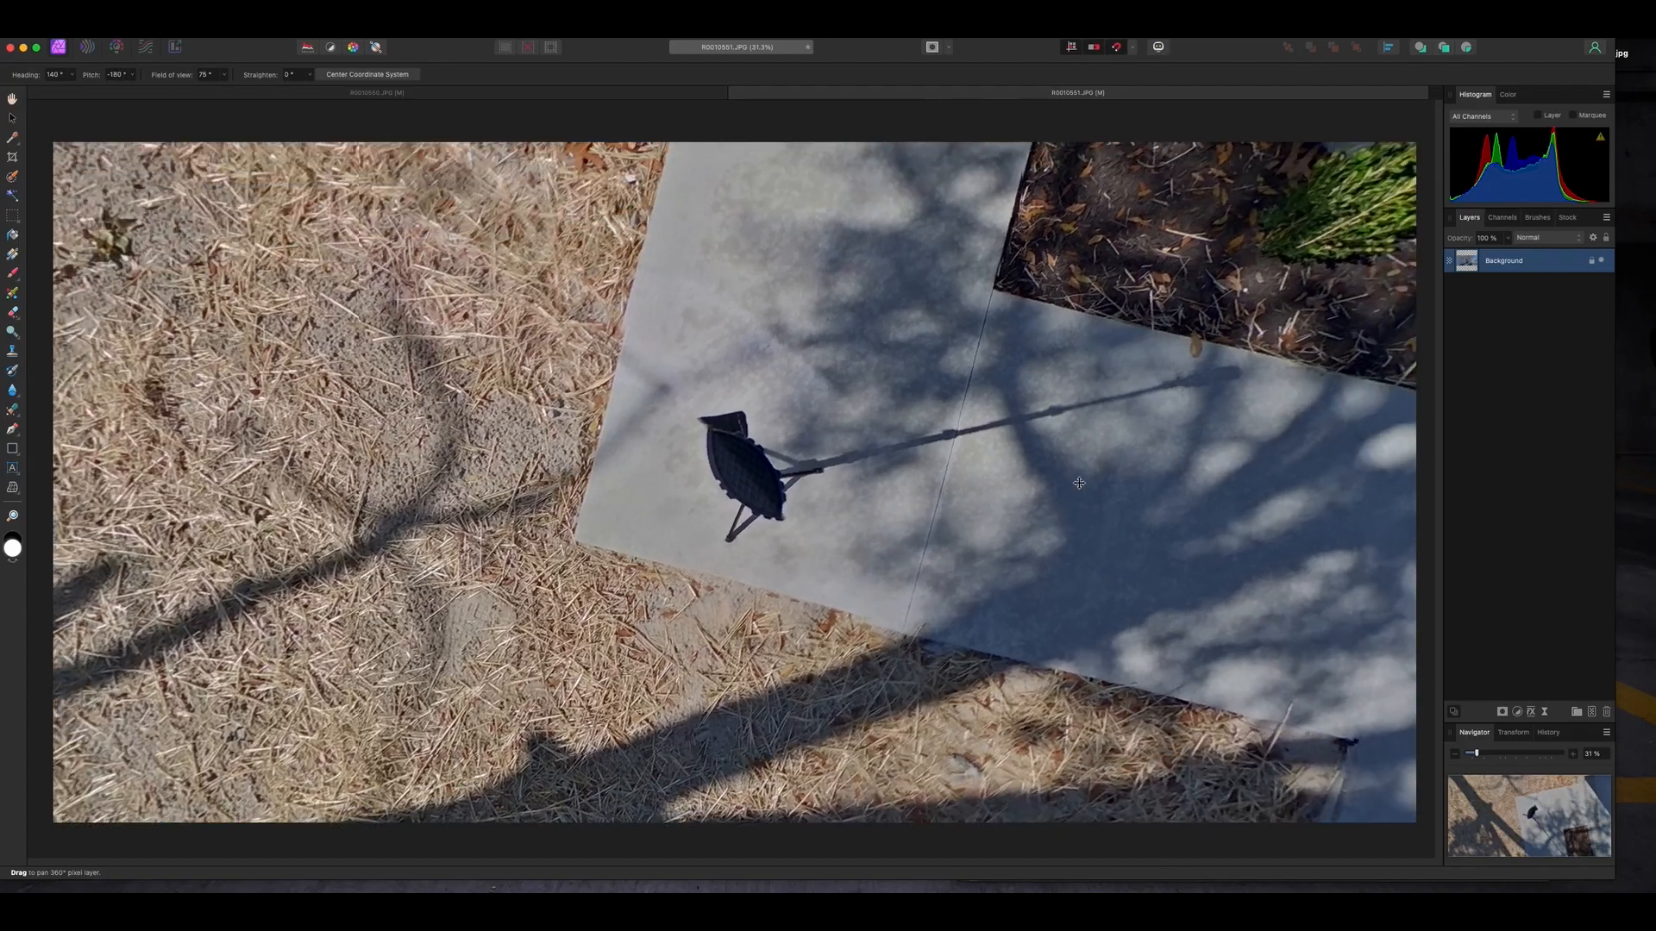
left_click_drag(992, 655, 1127, 467)
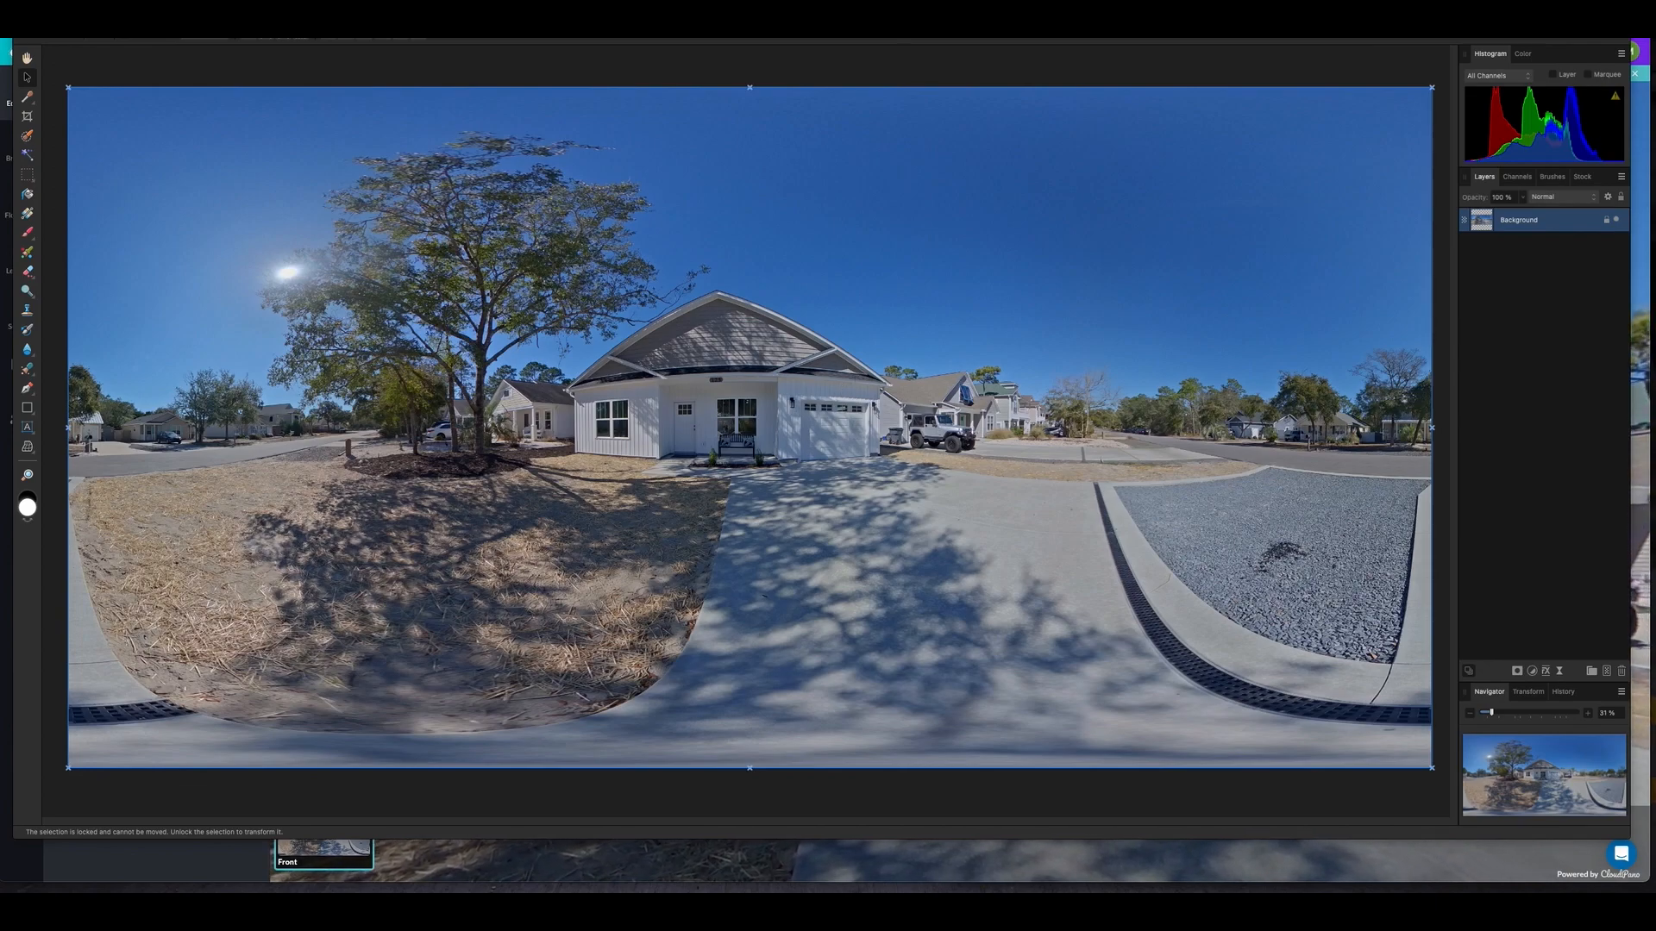
left_click(211, 12)
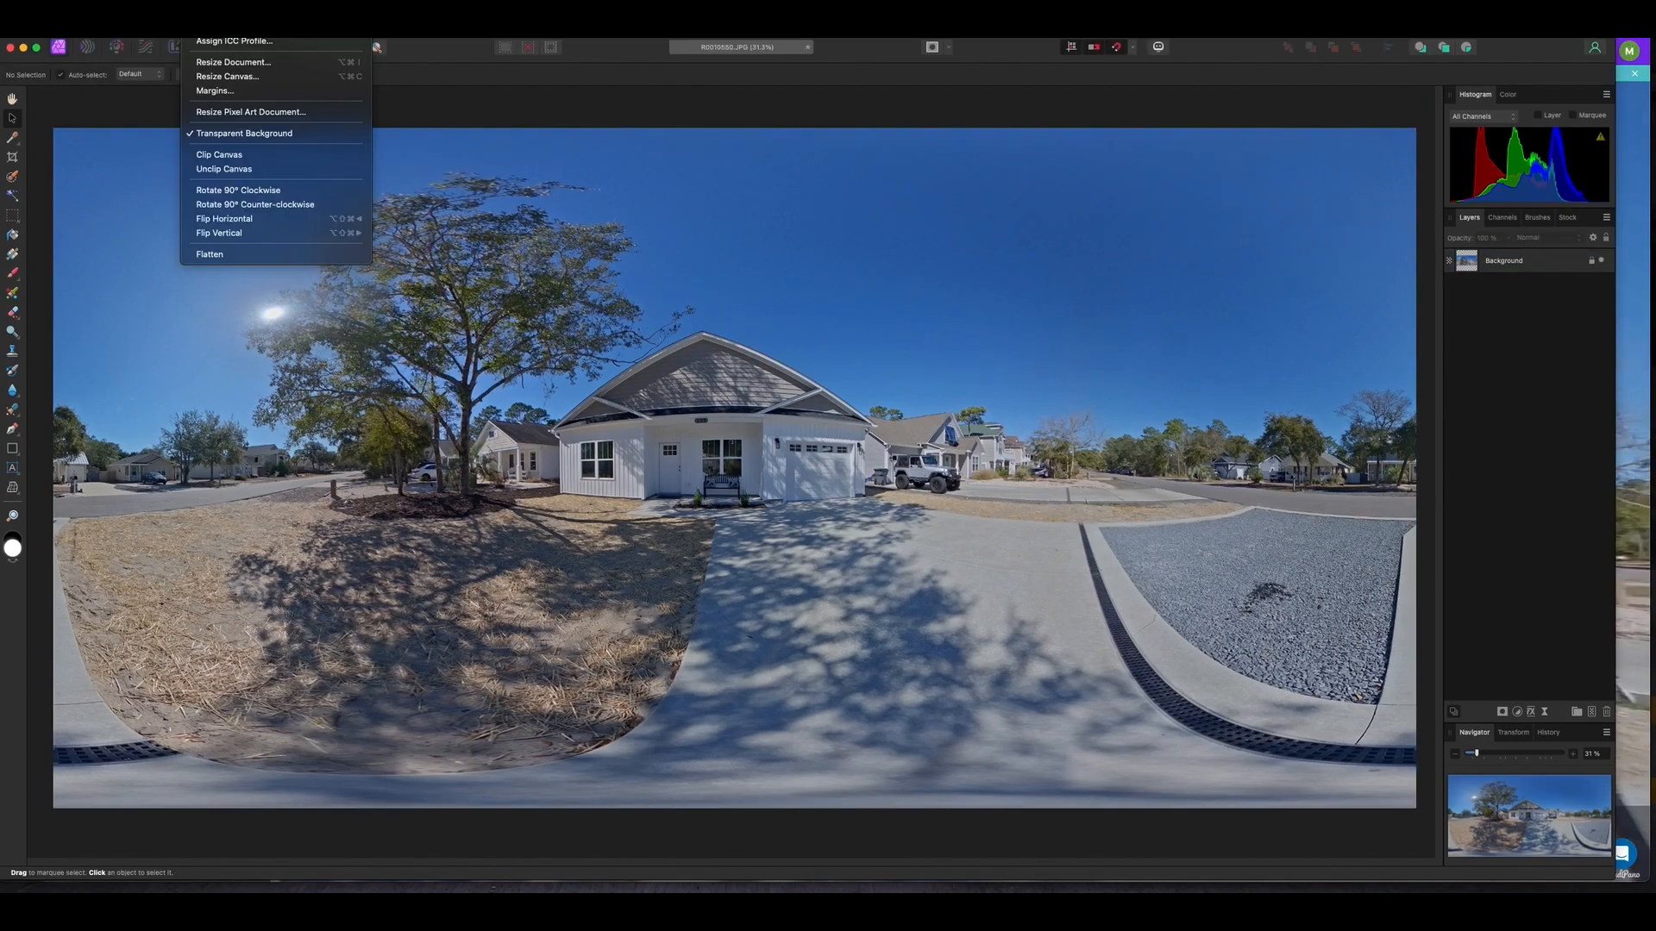
mouse_move(262, 13)
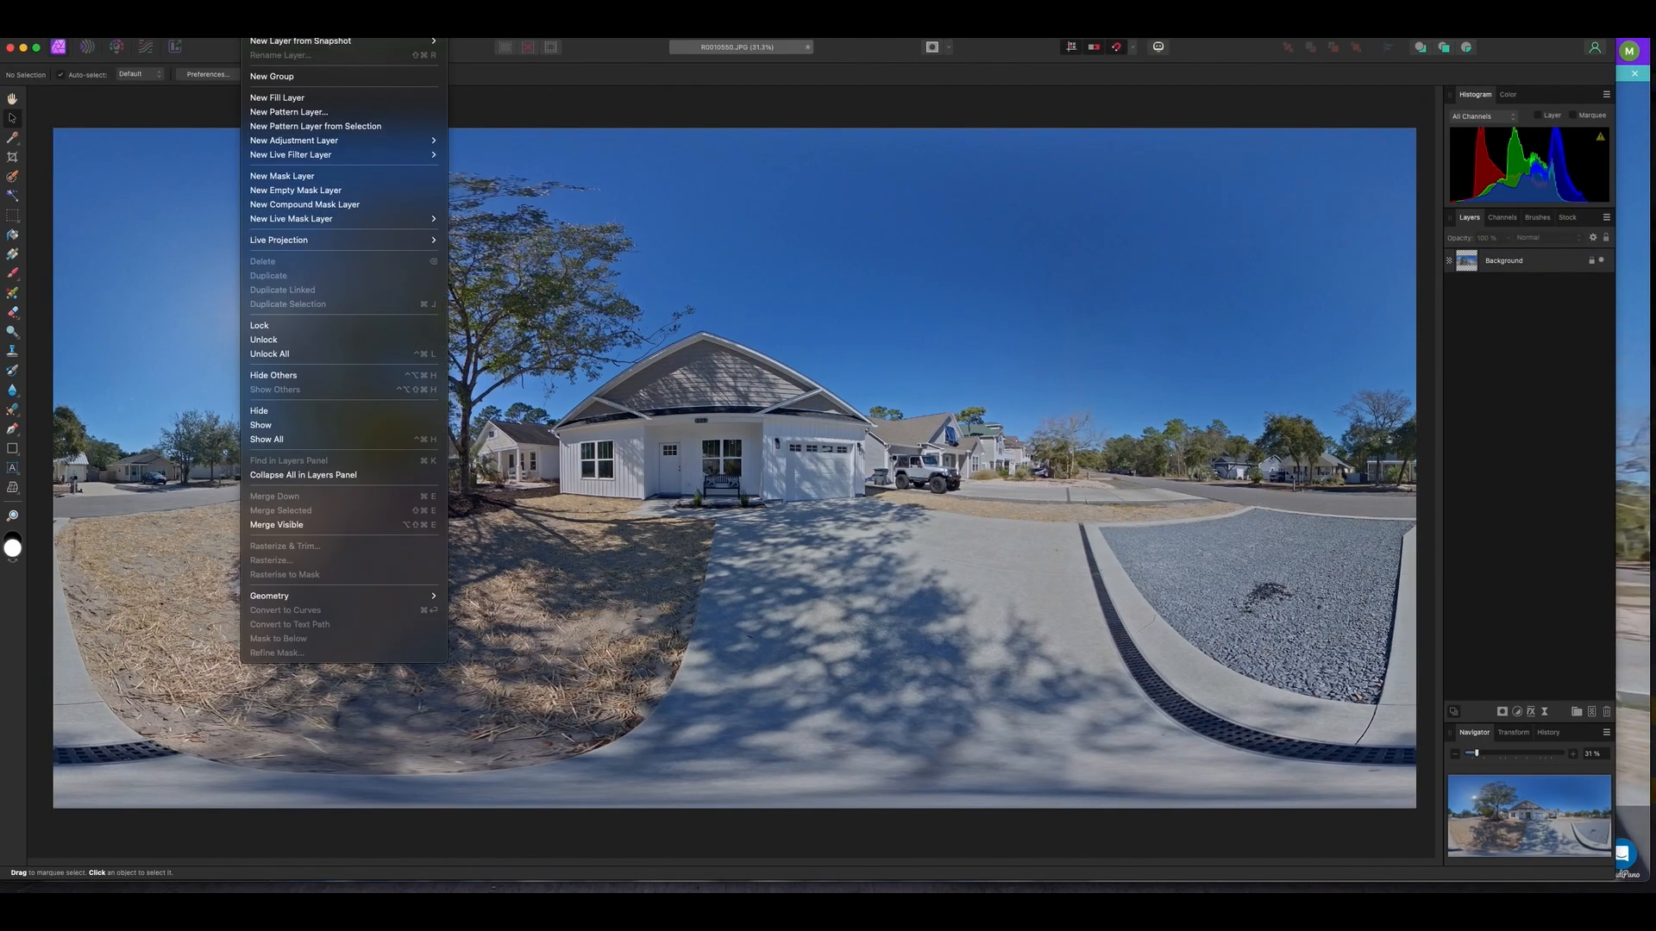
mouse_move(375, 239)
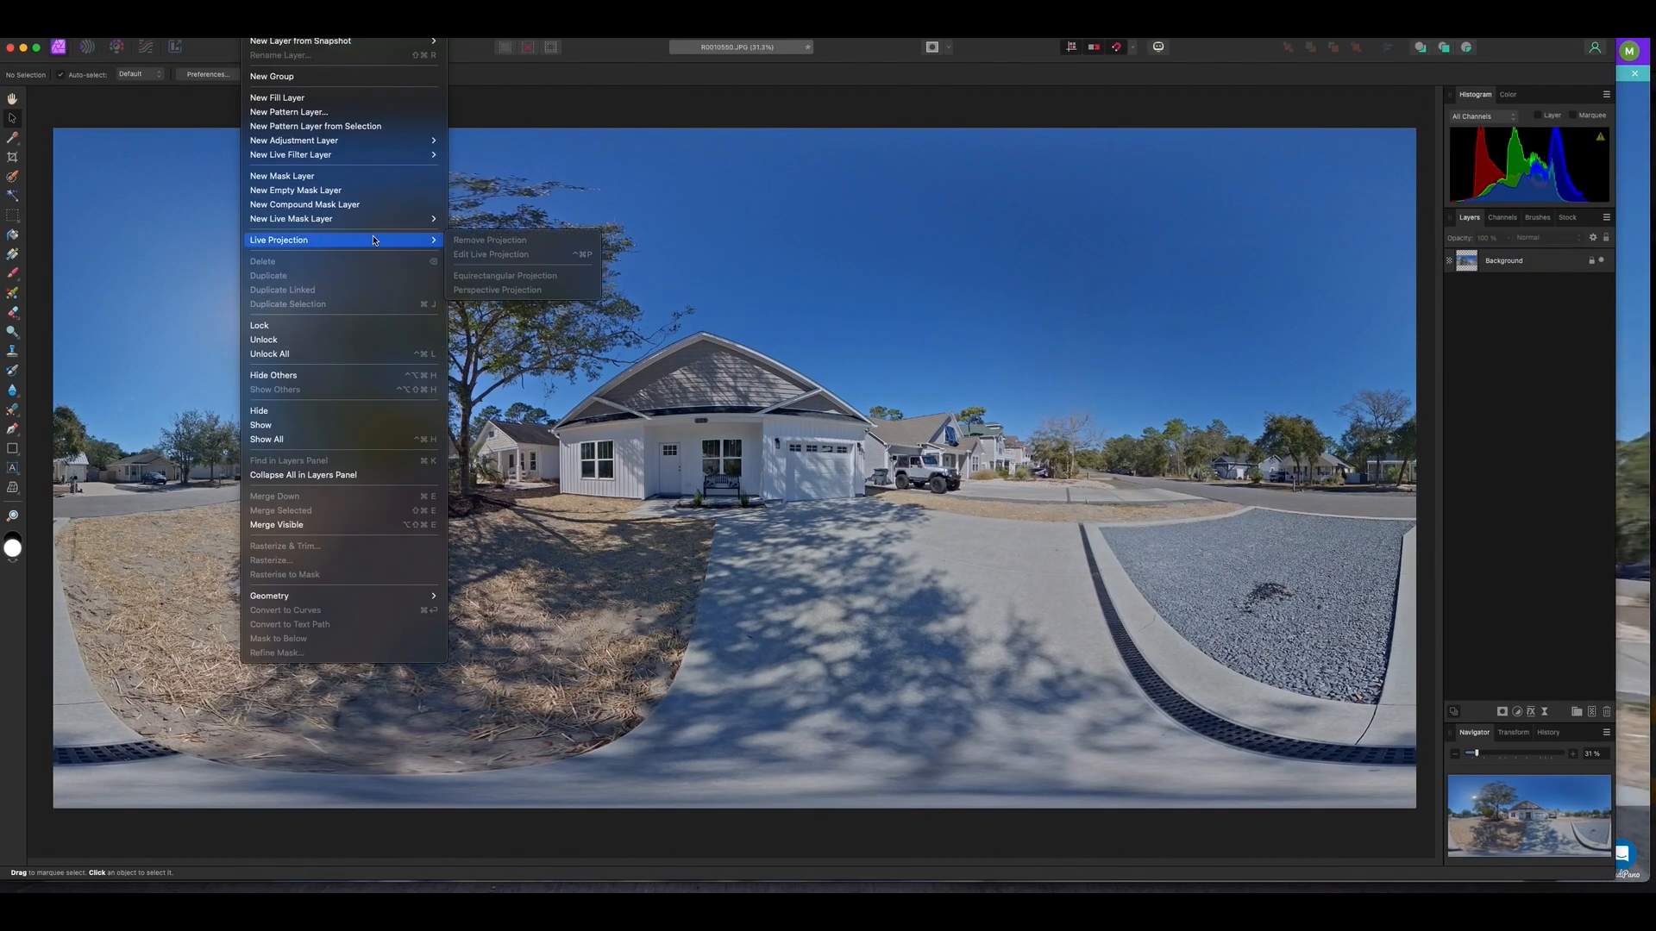
left_click(1088, 324)
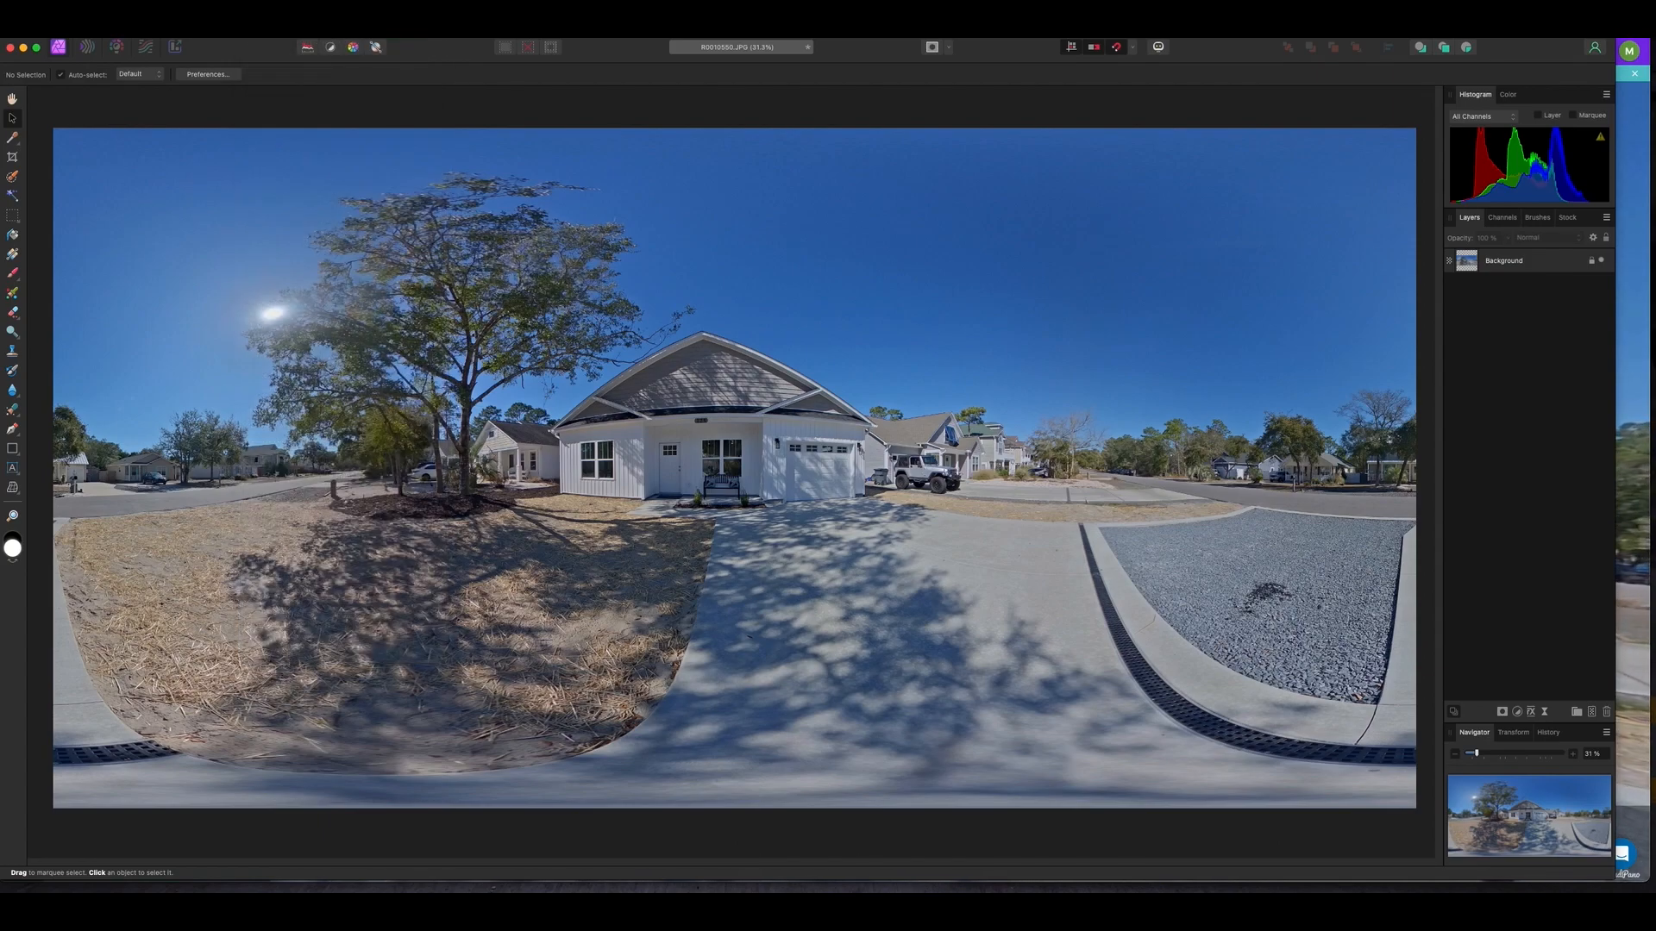
left_click(259, 21)
mouse_move(359, 239)
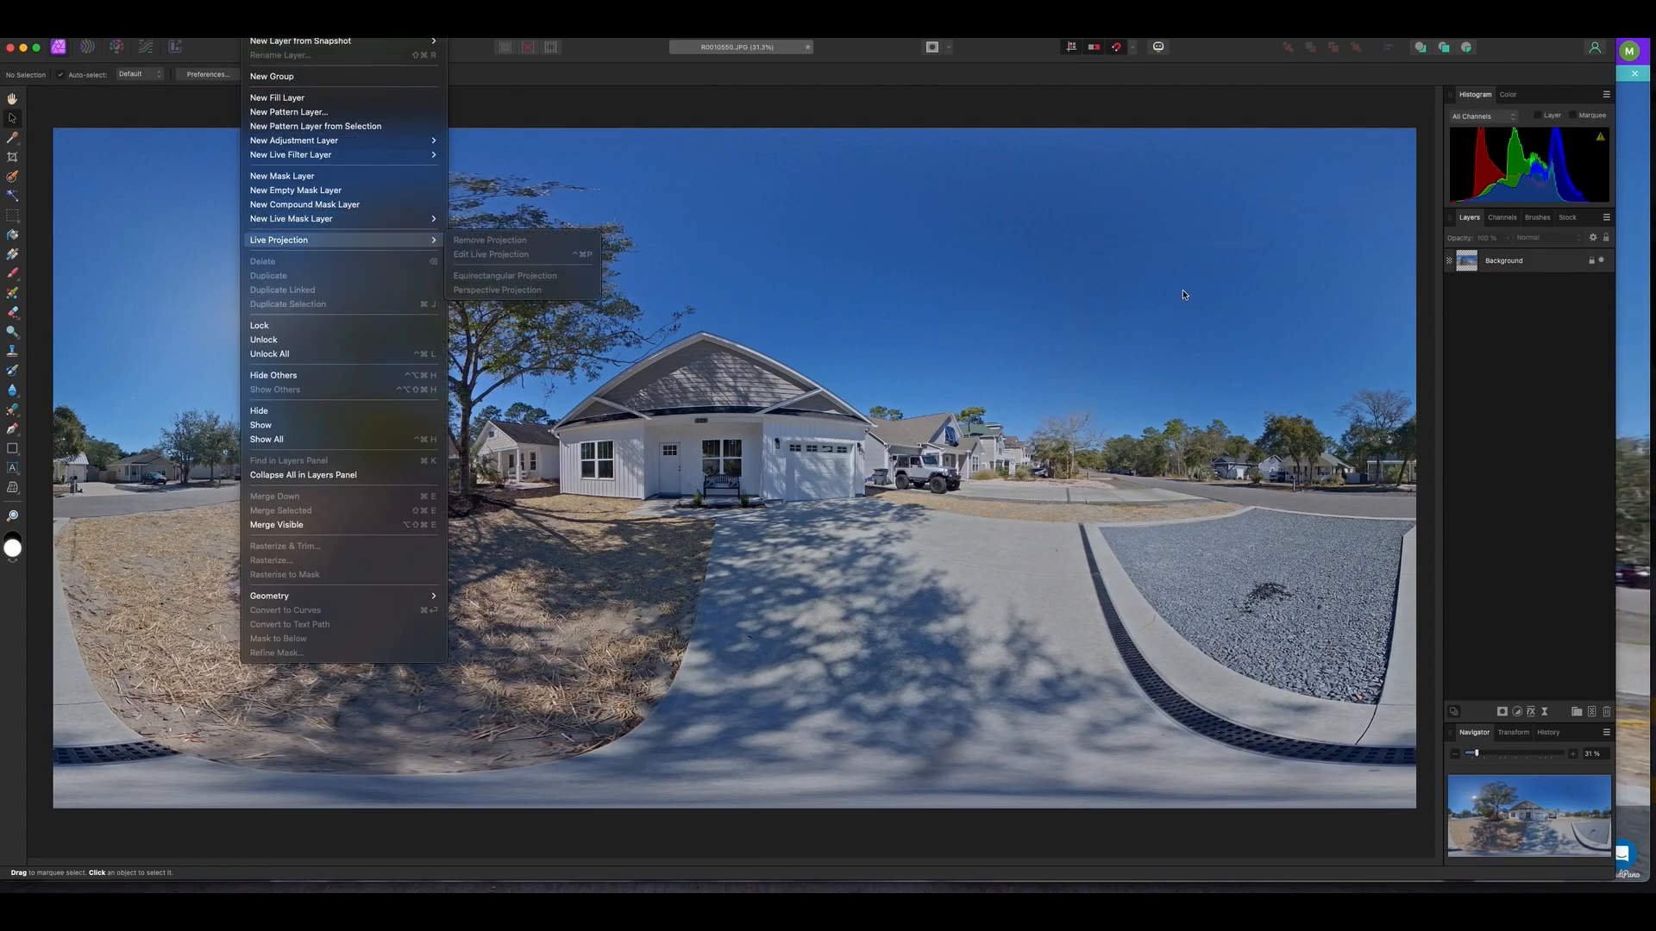
Select the Background layer for an equirectangular live projection and adjust the view over the tripod to heading 127°, pitch 177°
left_click(1548, 266)
left_click(1530, 268)
left_click(260, 22)
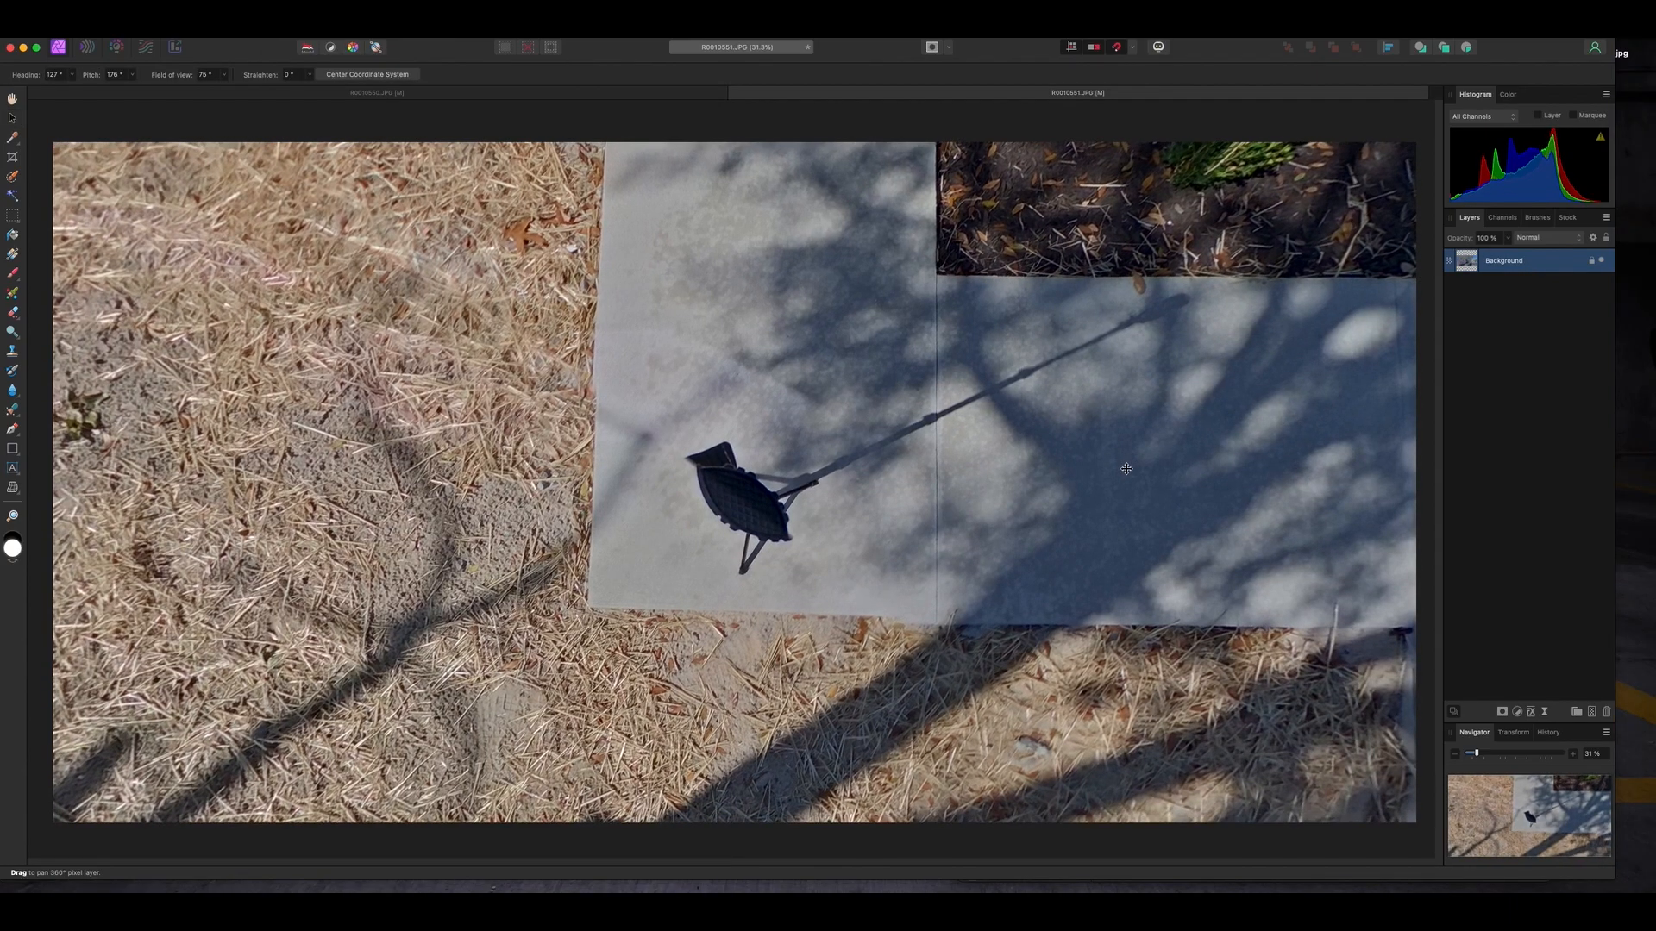
left_click_drag(1126, 469, 1128, 468)
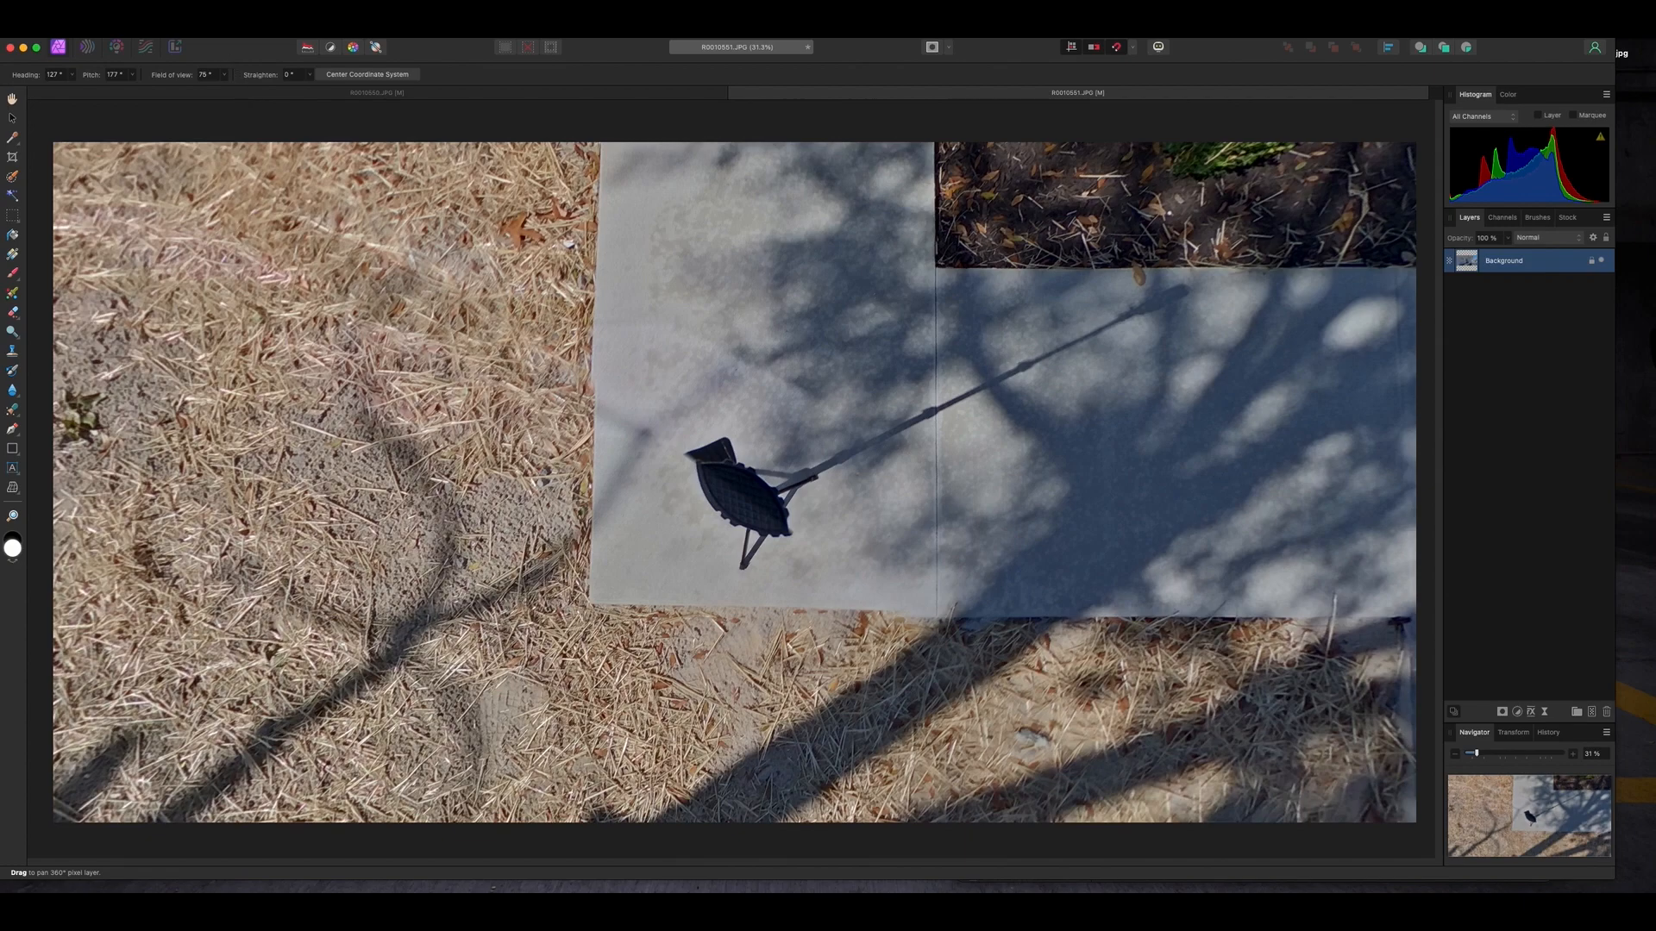
Export the projected tripod view as a PNG named R0010551 into the Affinity folder
left_click(119, 8)
left_click(175, 349)
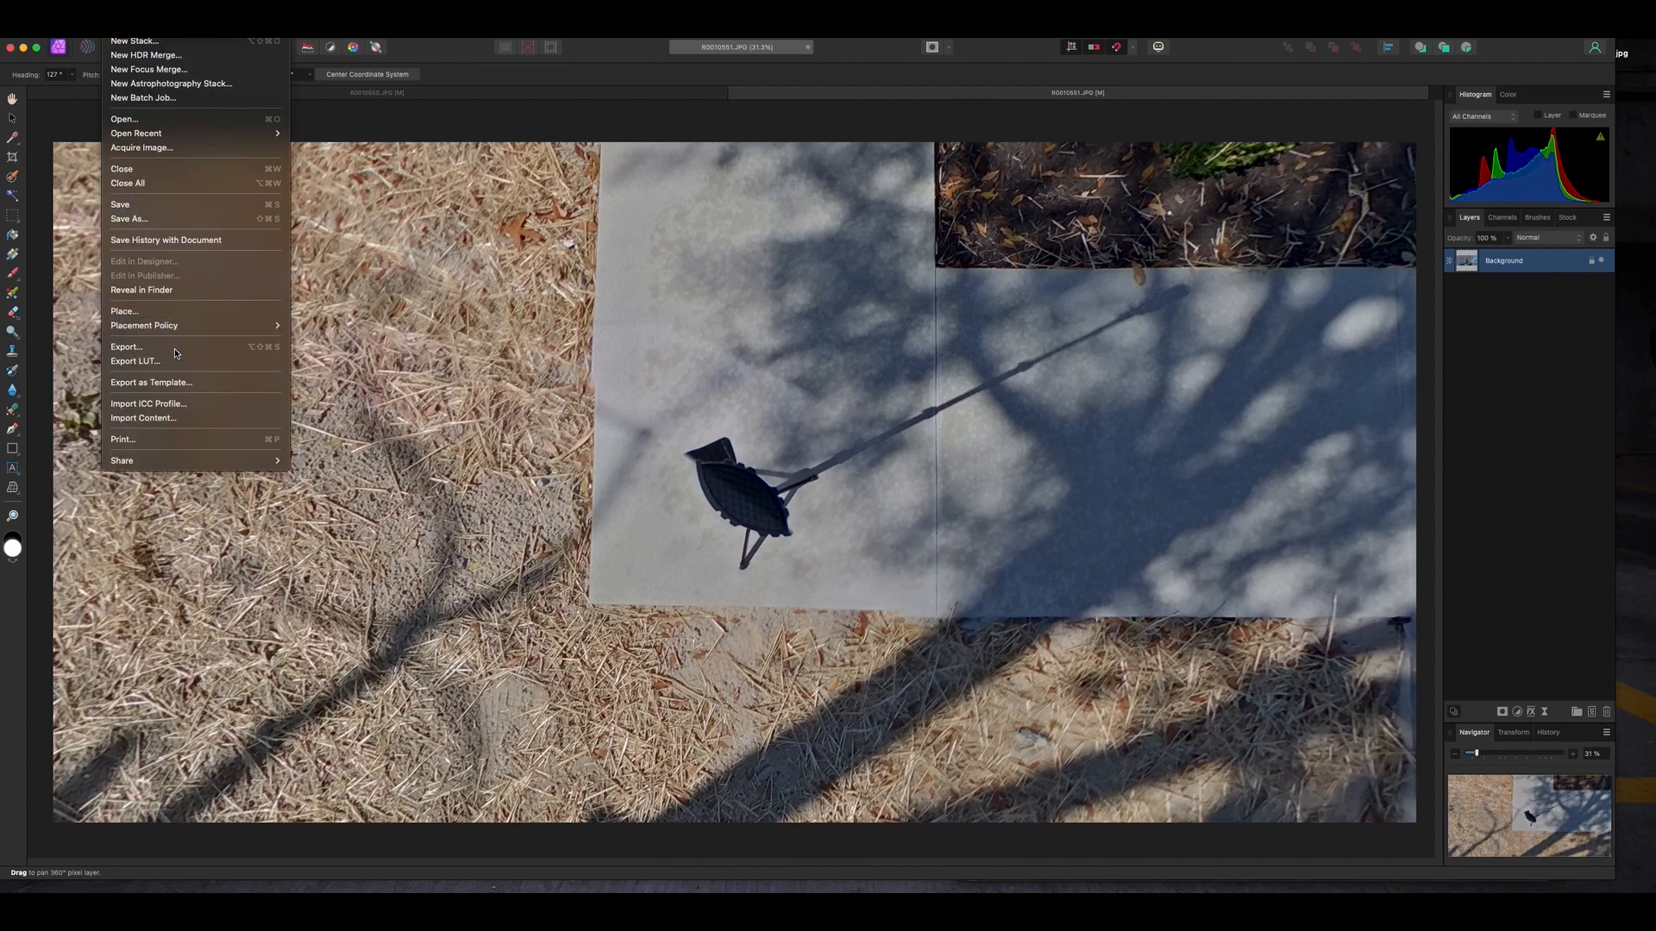
left_click(871, 148)
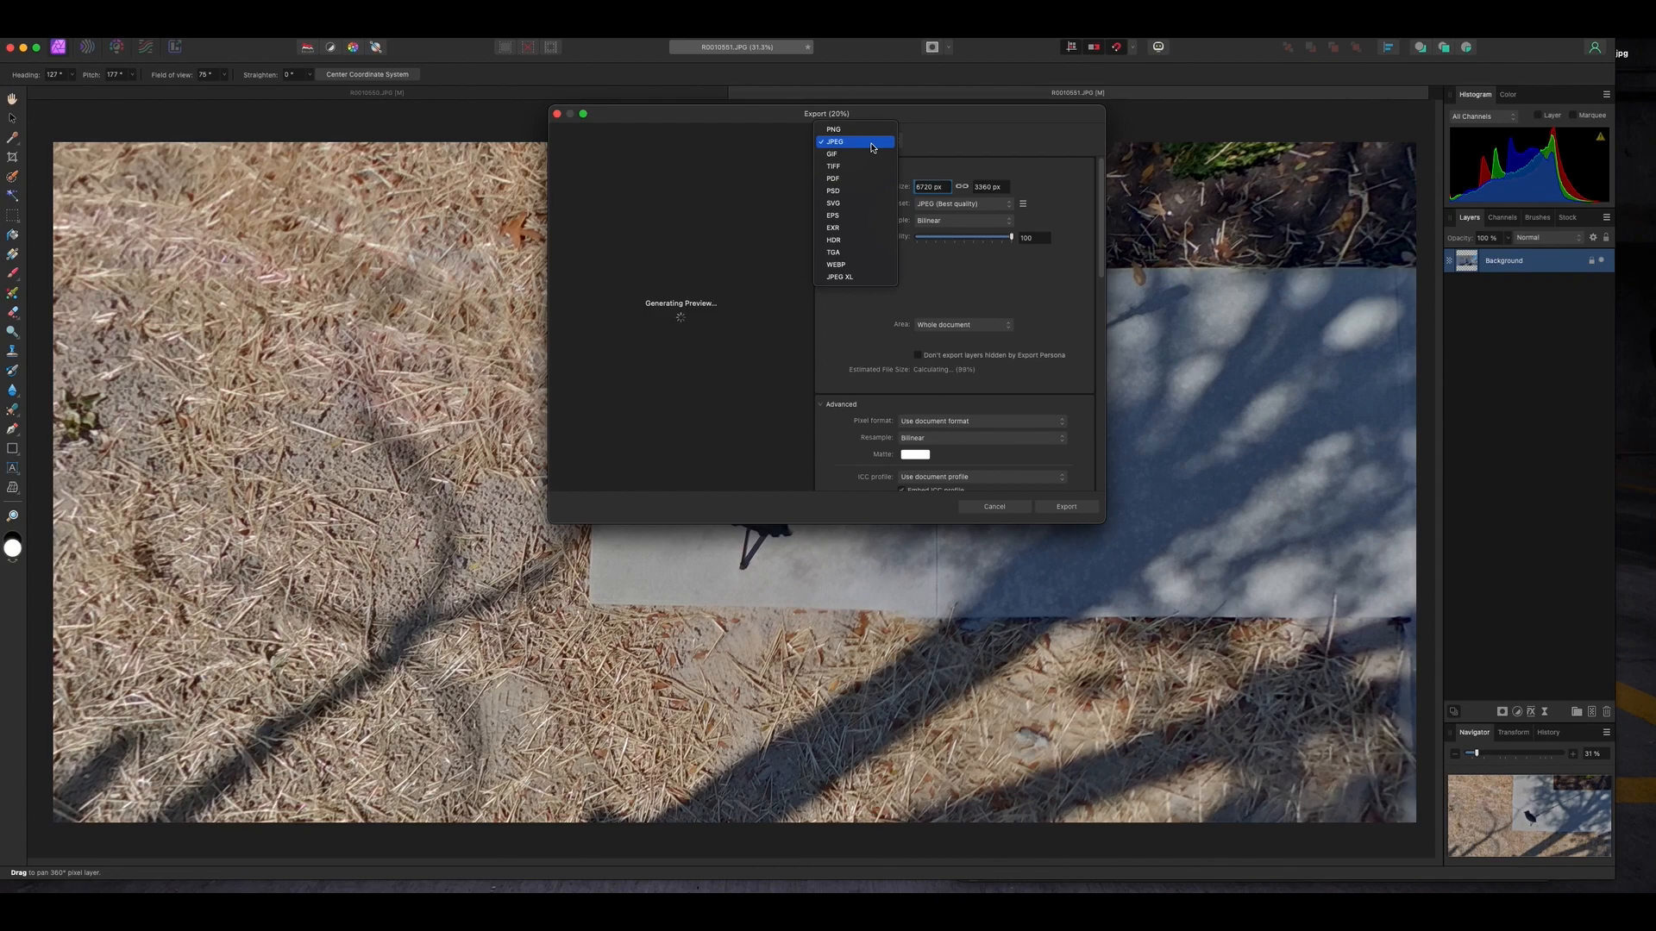
left_click(858, 130)
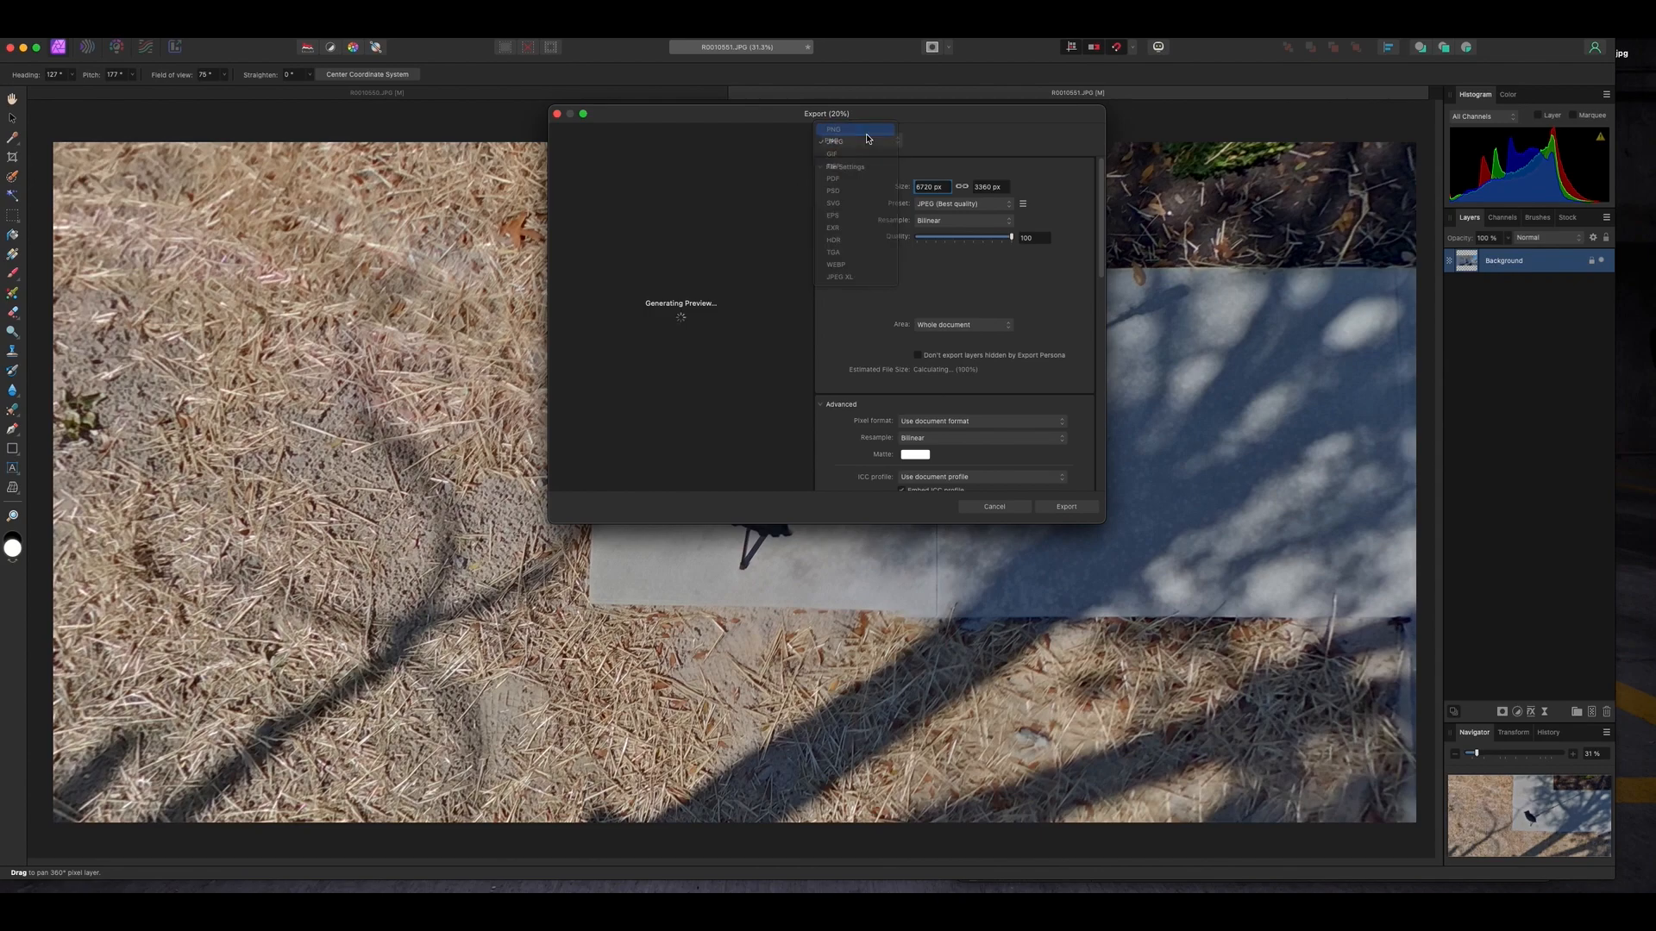
left_click(1067, 507)
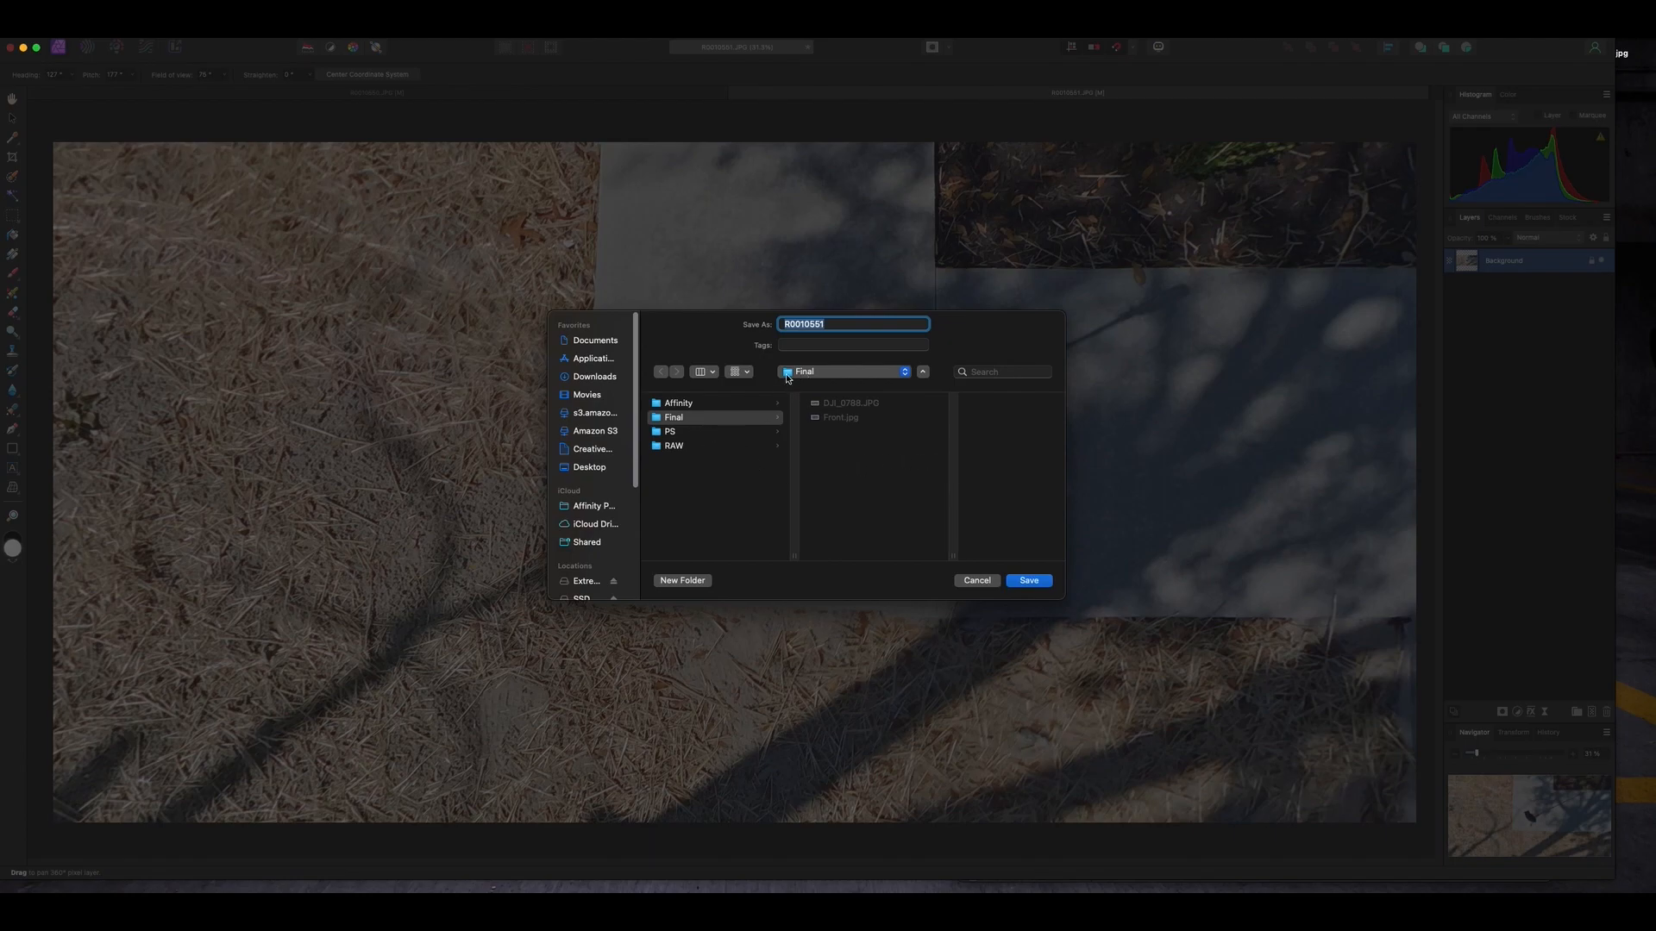
left_click(697, 431)
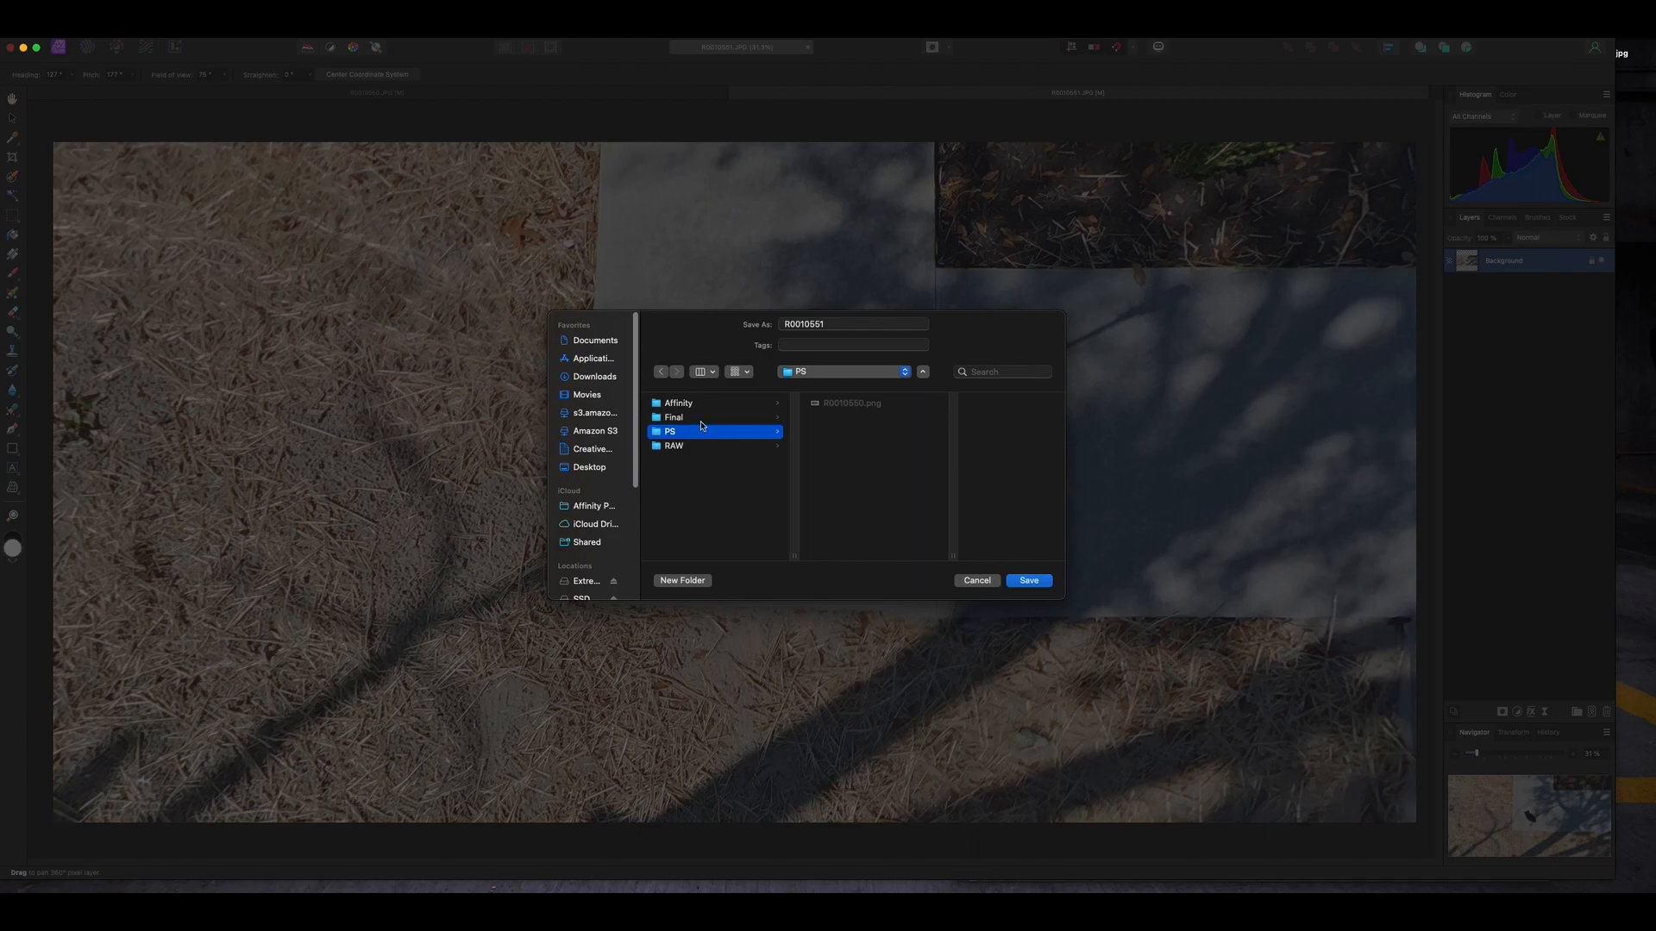
left_click(703, 405)
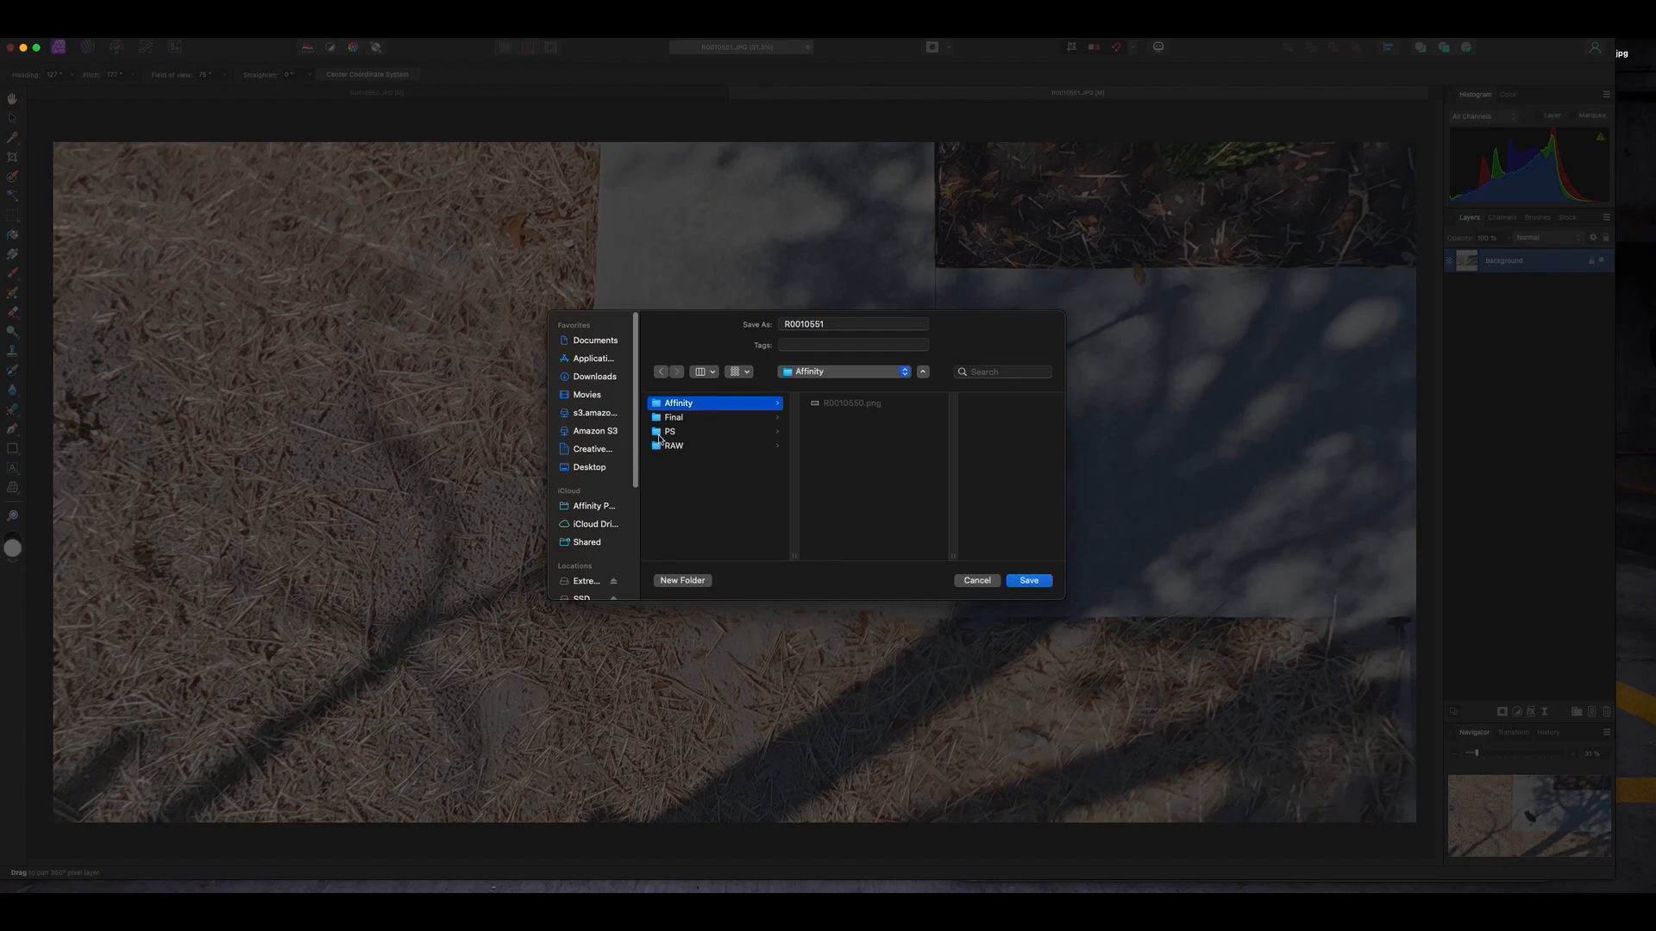
left_click(1031, 582)
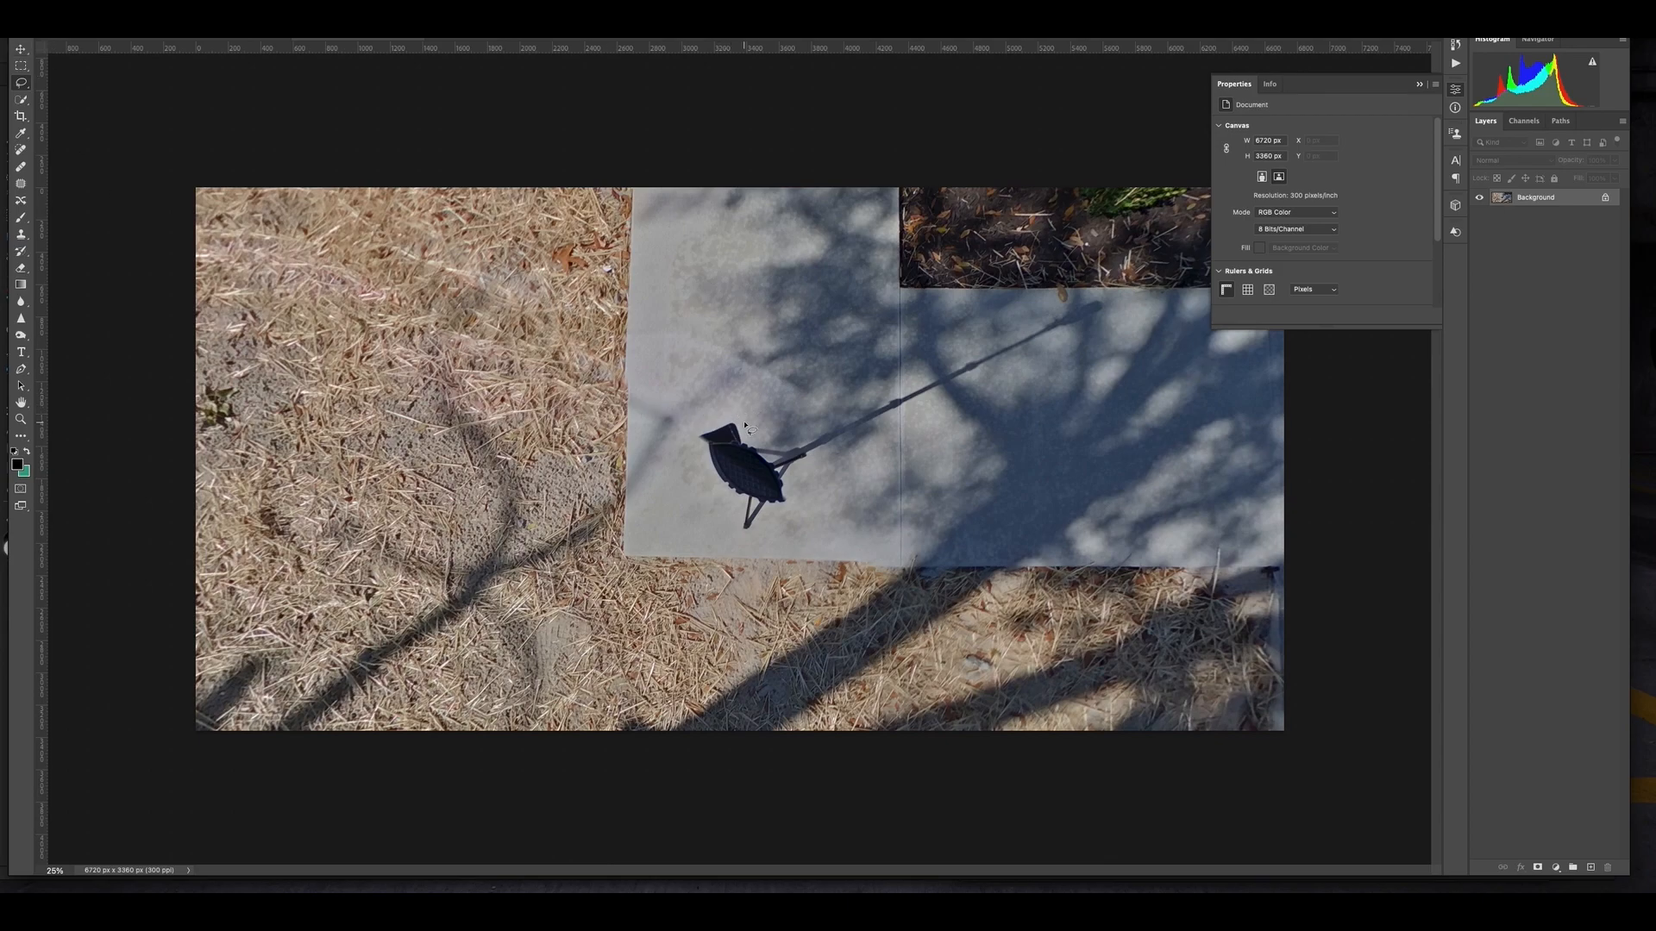
In Photoshop, lasso the tripod and its shadow and run Generative Fill with the prompt "remove tripod and the shadow"
mouse_move(746, 426)
left_mouse_down()
mouse_move(810, 429)
mouse_move(1088, 297)
mouse_move(1110, 308)
mouse_move(812, 470)
mouse_move(748, 541)
mouse_move(695, 444)
mouse_move(728, 411)
mouse_move(753, 432)
left_mouse_up()
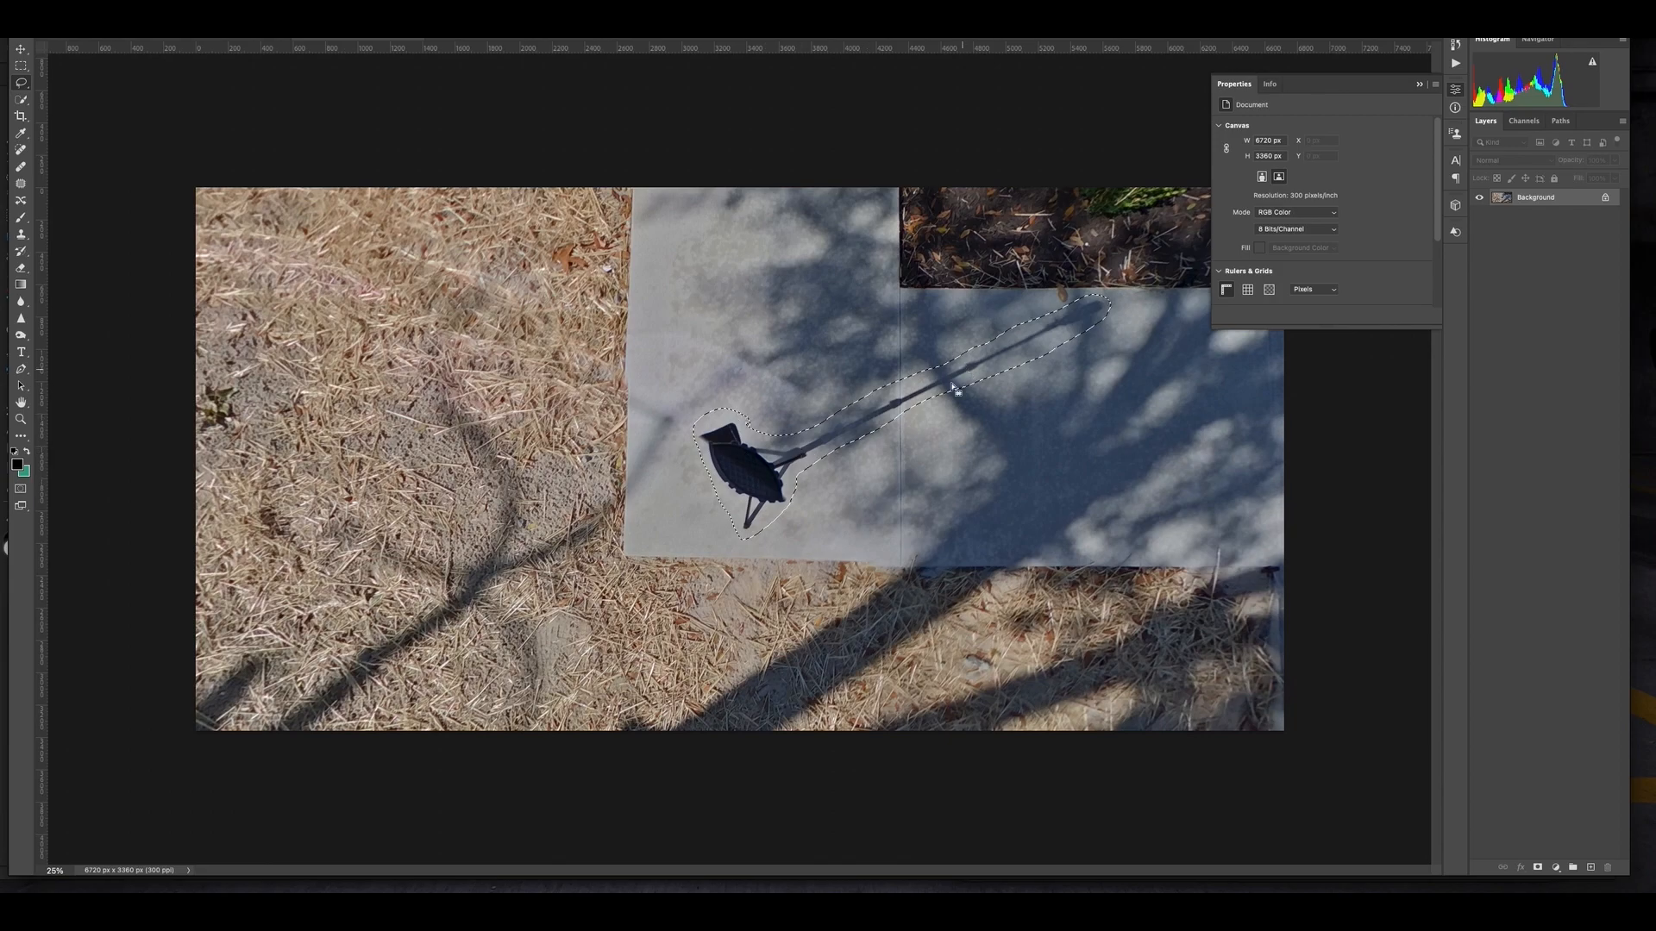
right_click(760, 467)
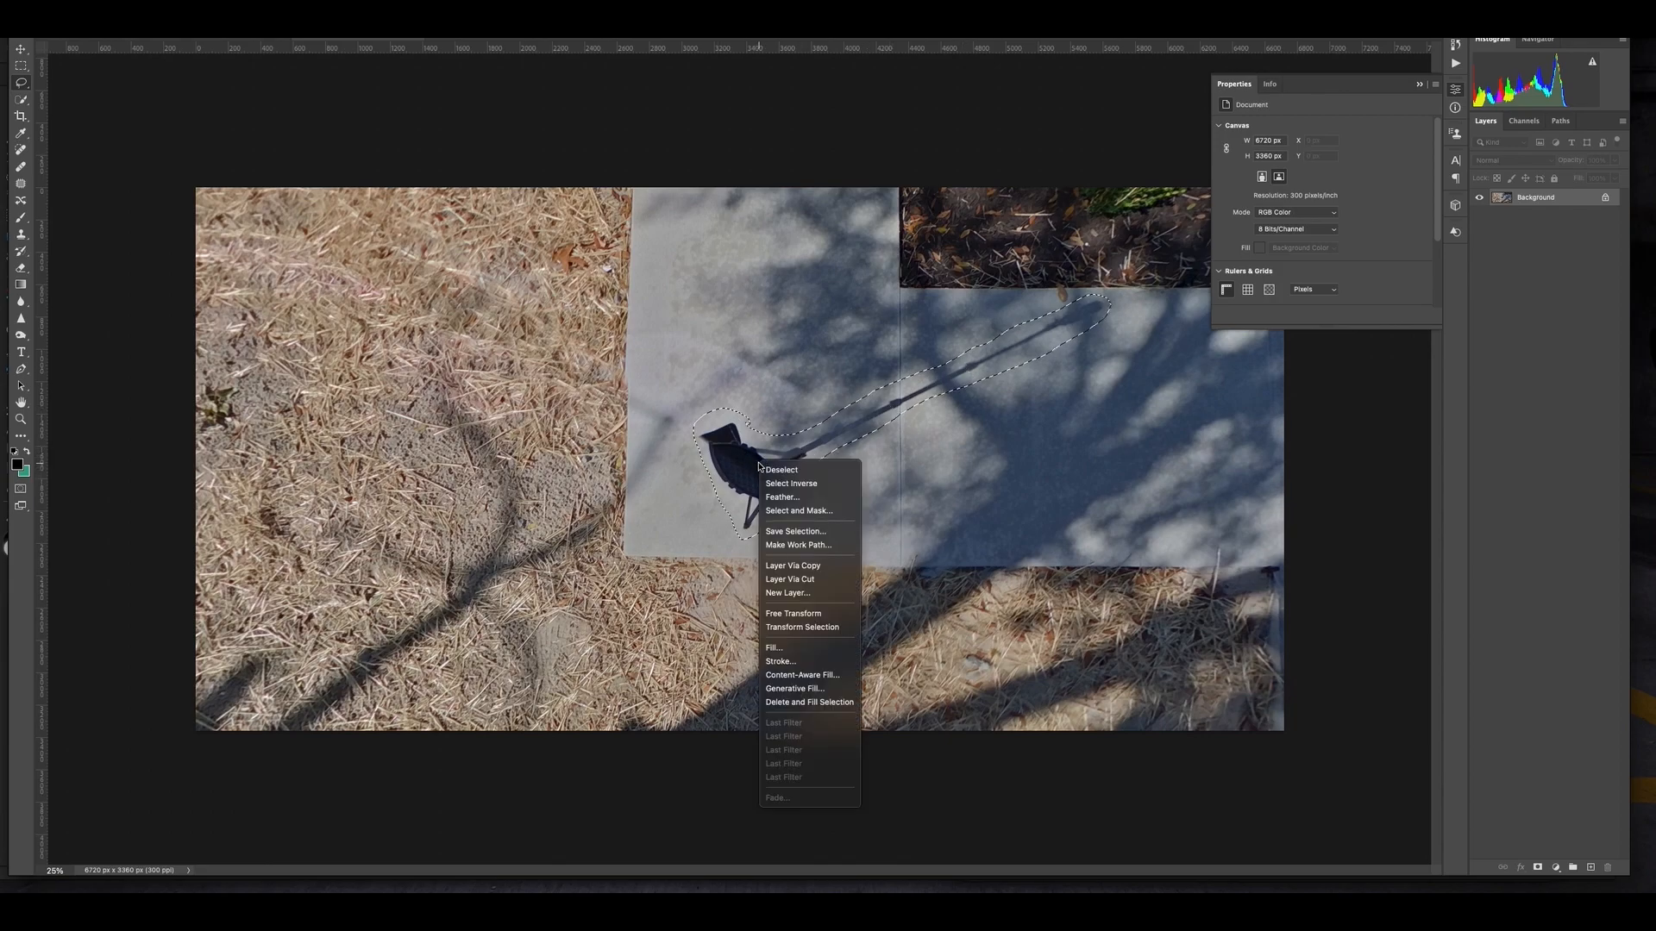
left_click(827, 694)
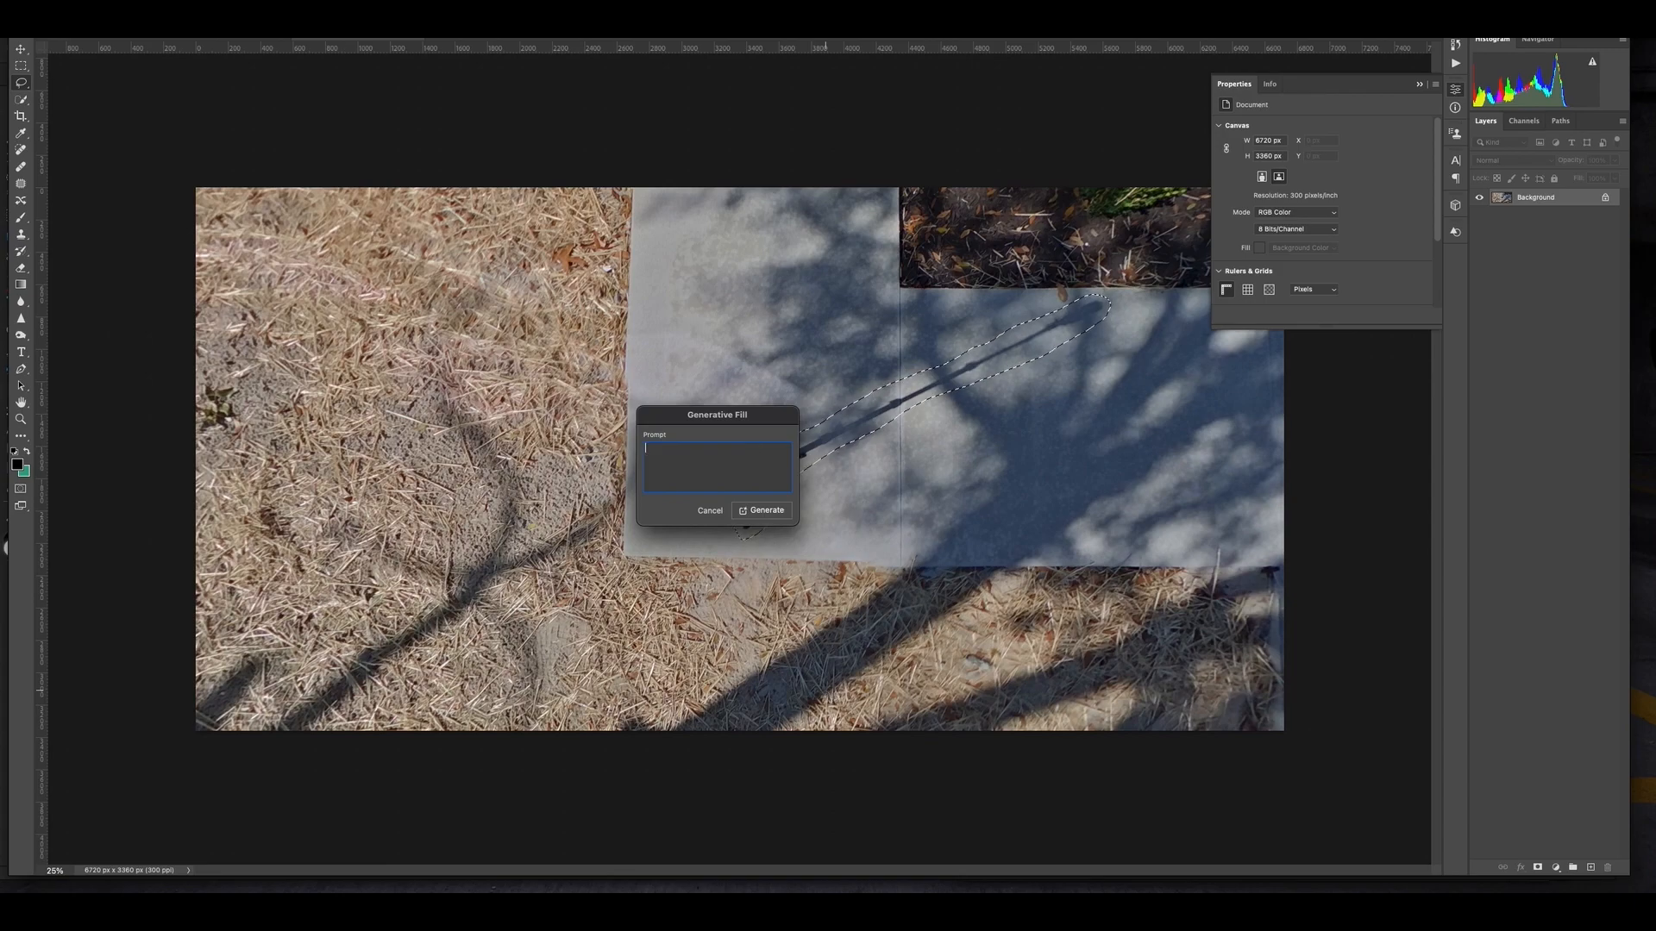
type("emove tripod and the shadow")
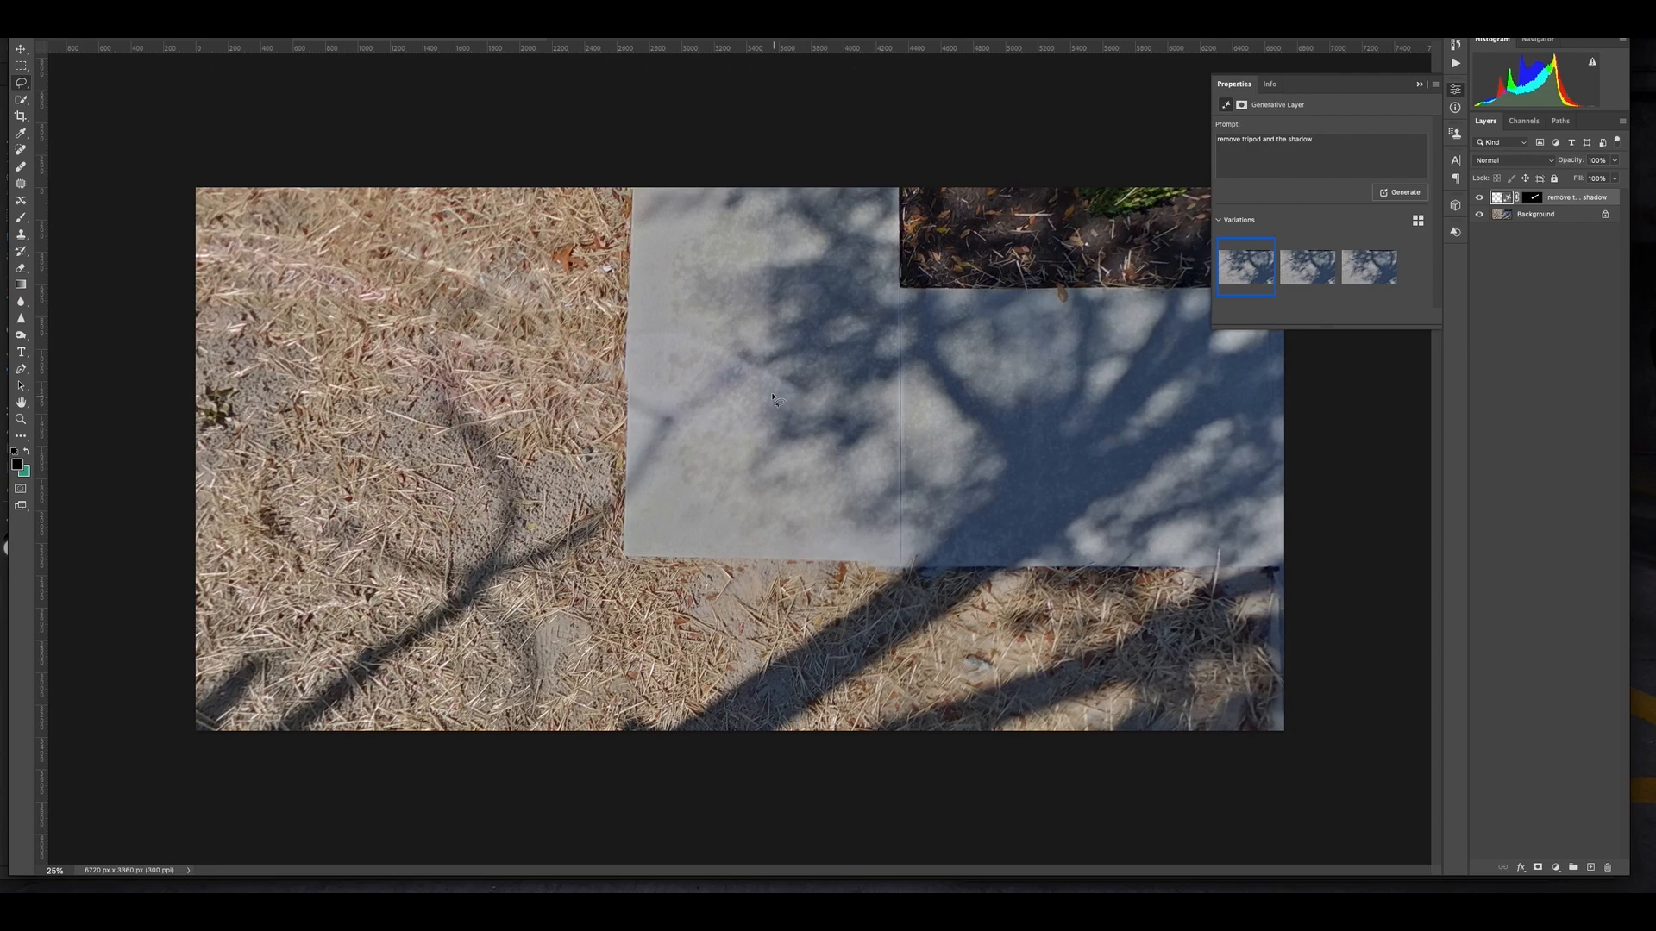
Compare the three generated variations of the tripod removal and keep the first one
left_click(1297, 267)
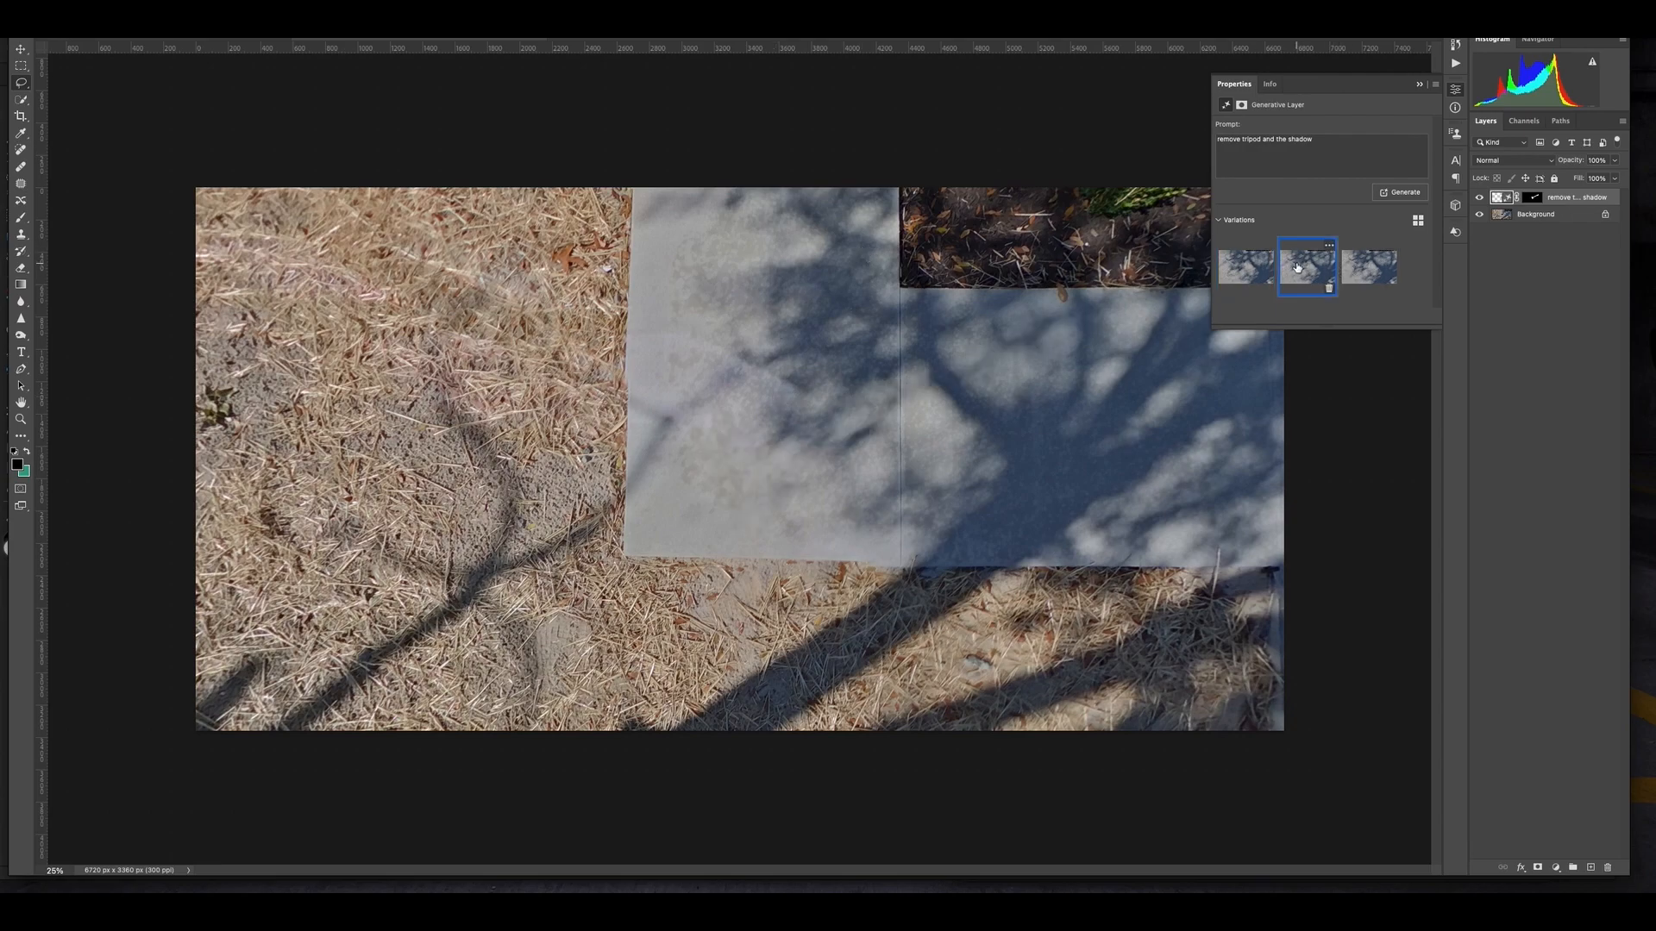
left_click(1242, 274)
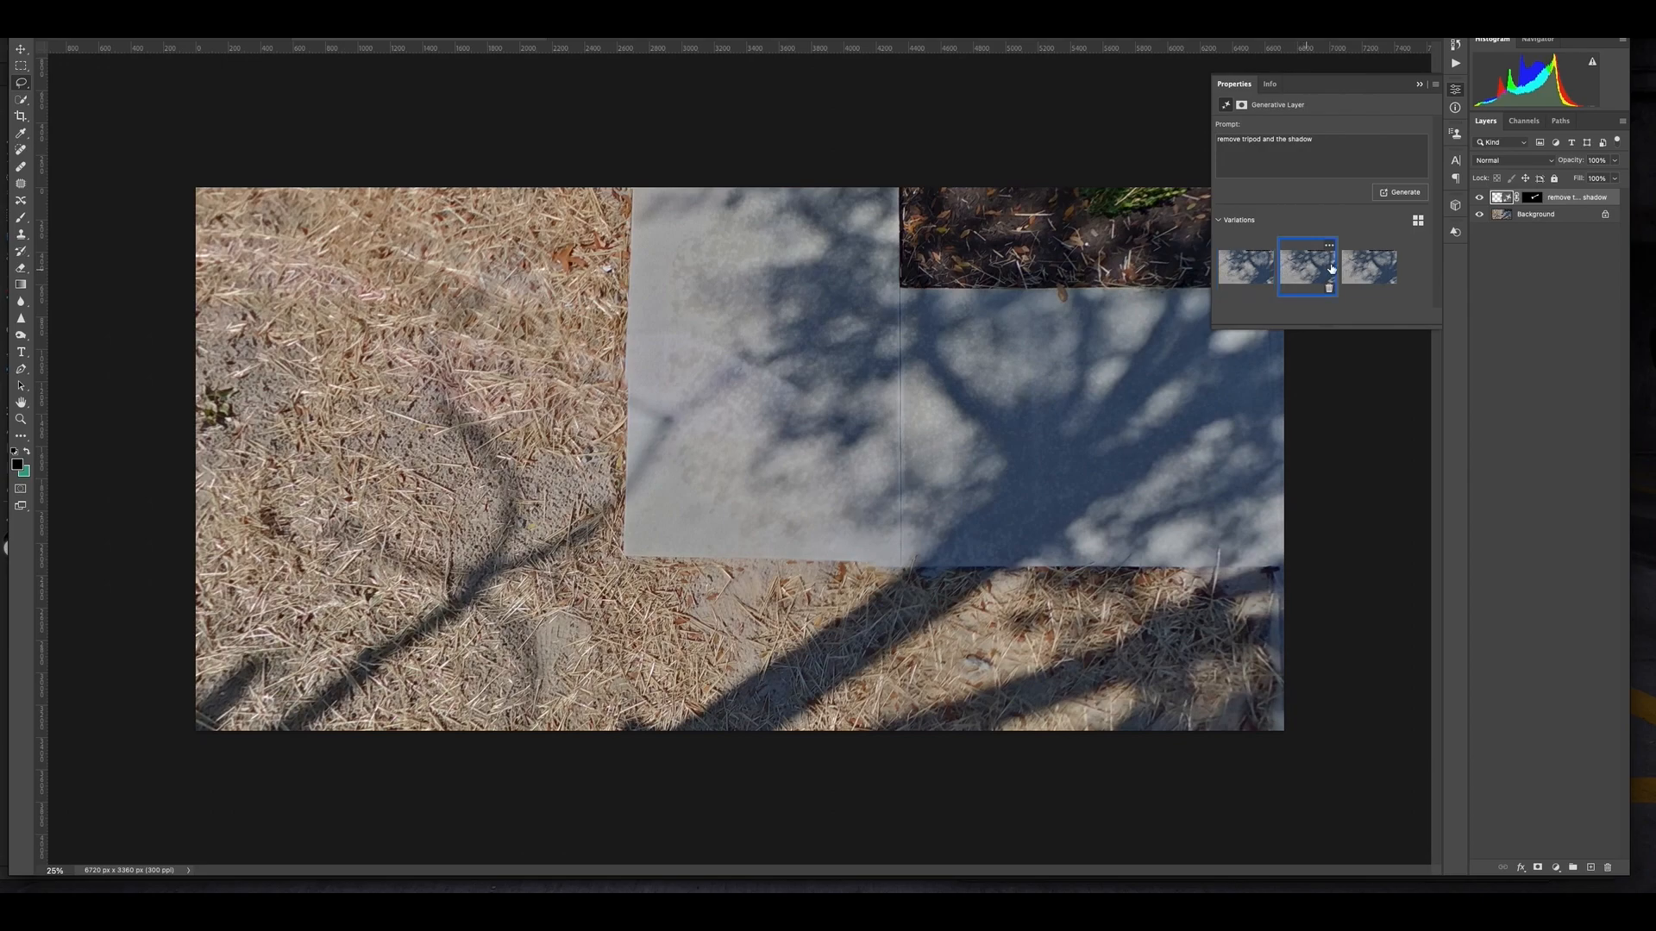
left_click(1370, 268)
left_click(1252, 275)
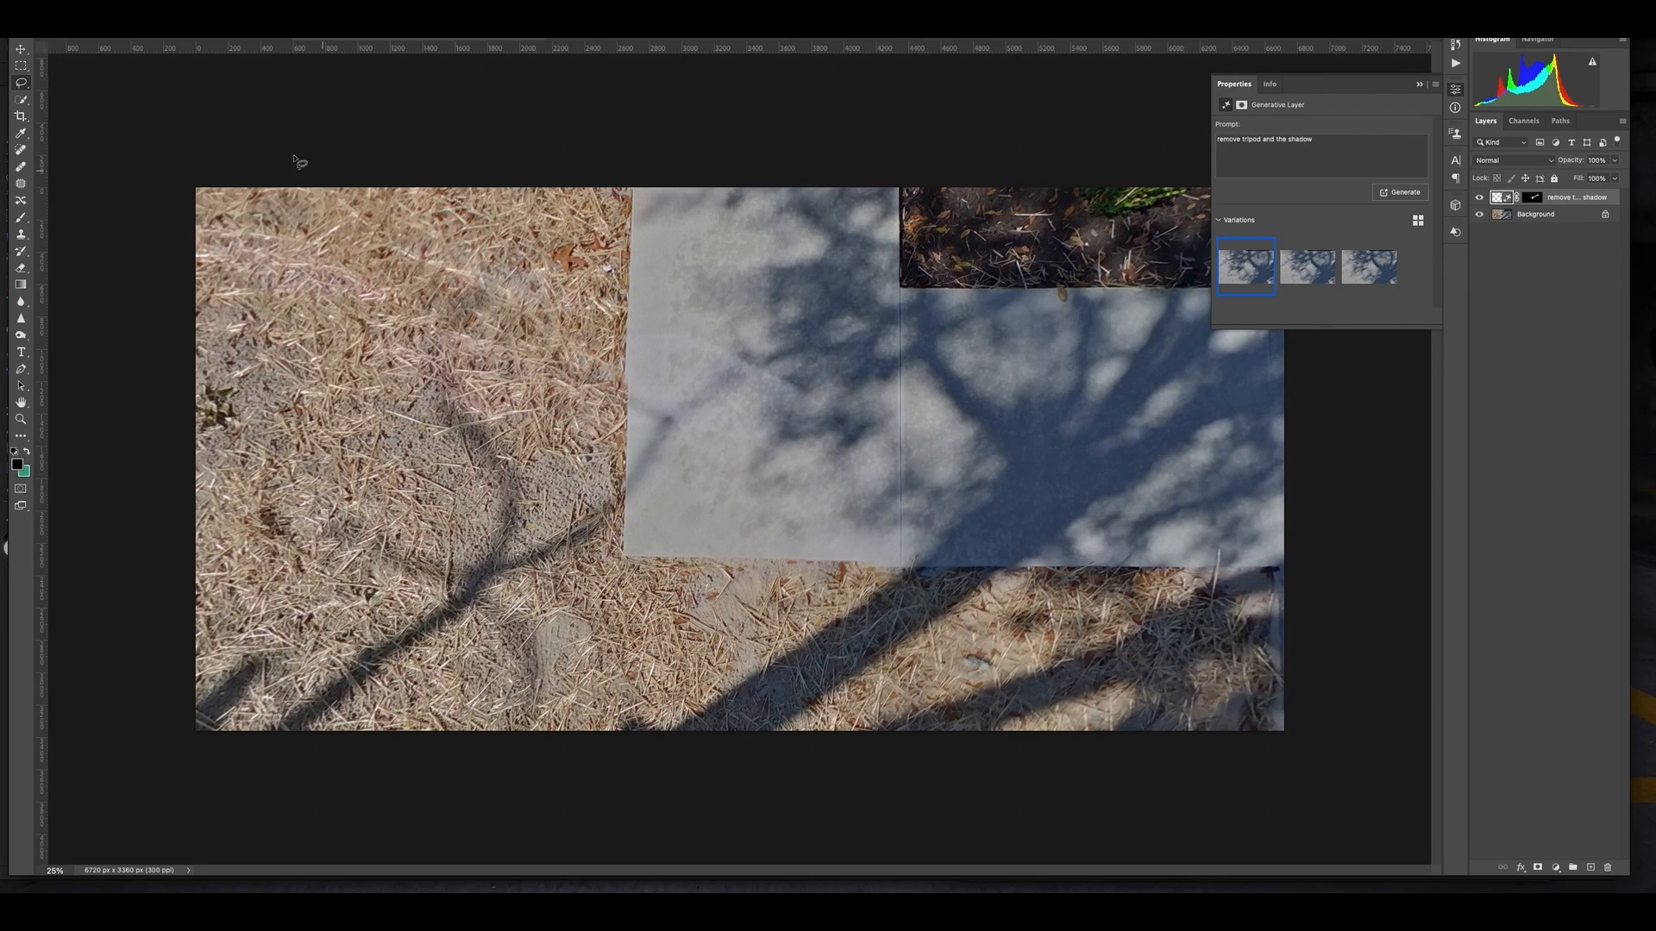
Quick-export the retouched image as R0010551.png into the PS folder
left_click(117, 35)
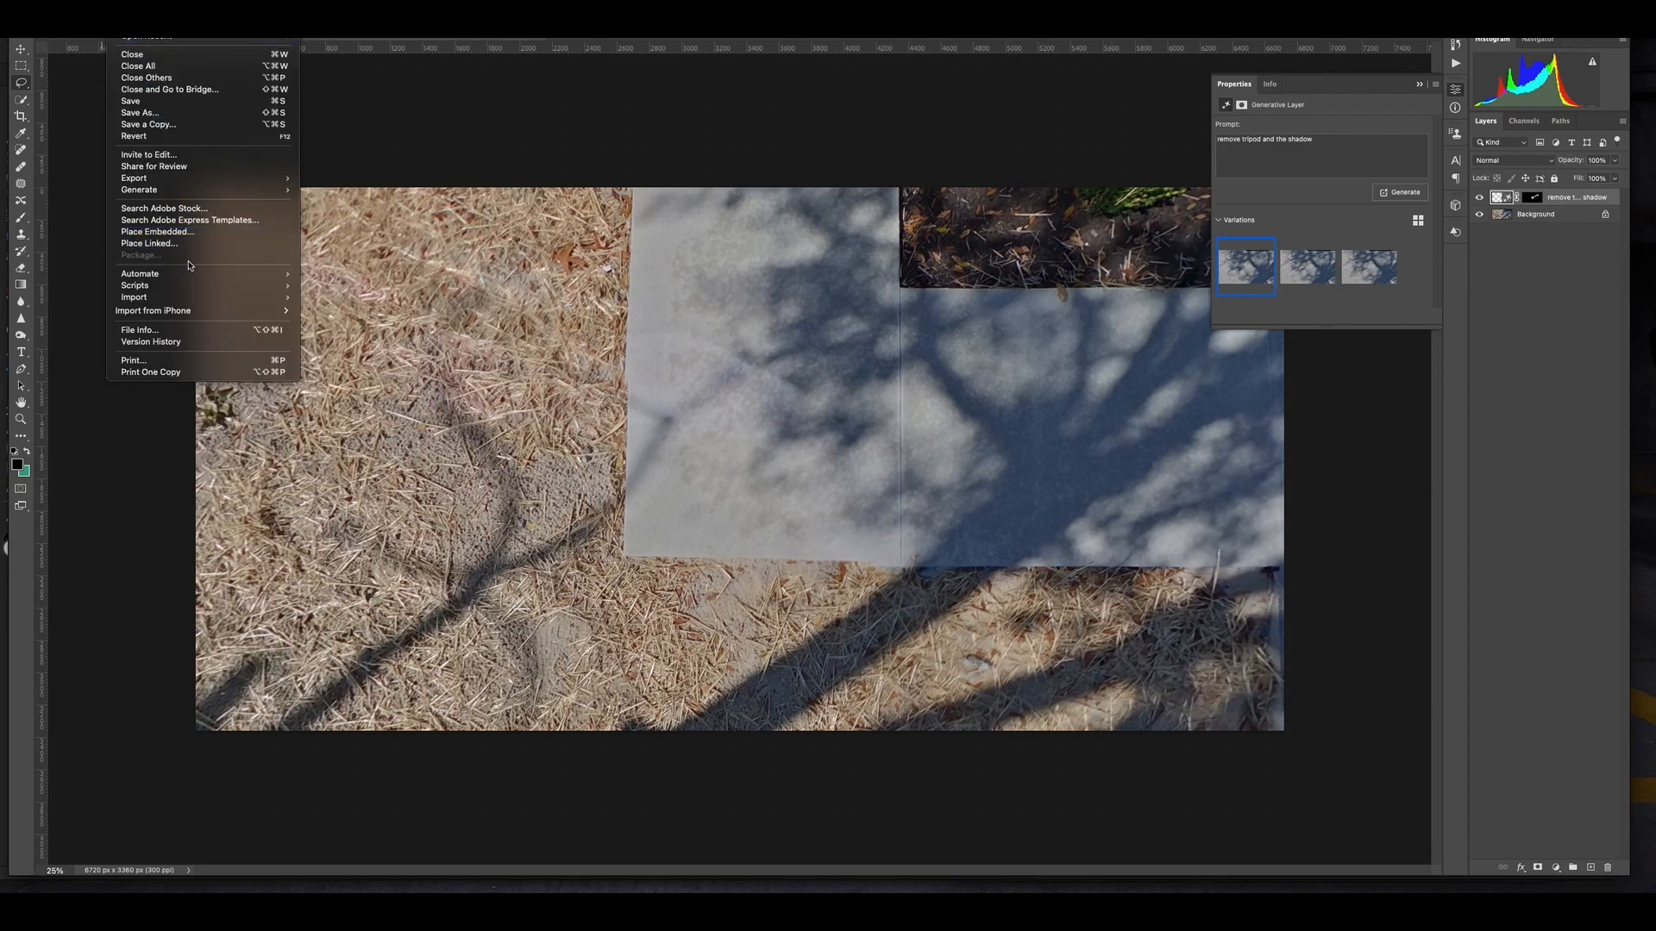
mouse_move(192, 178)
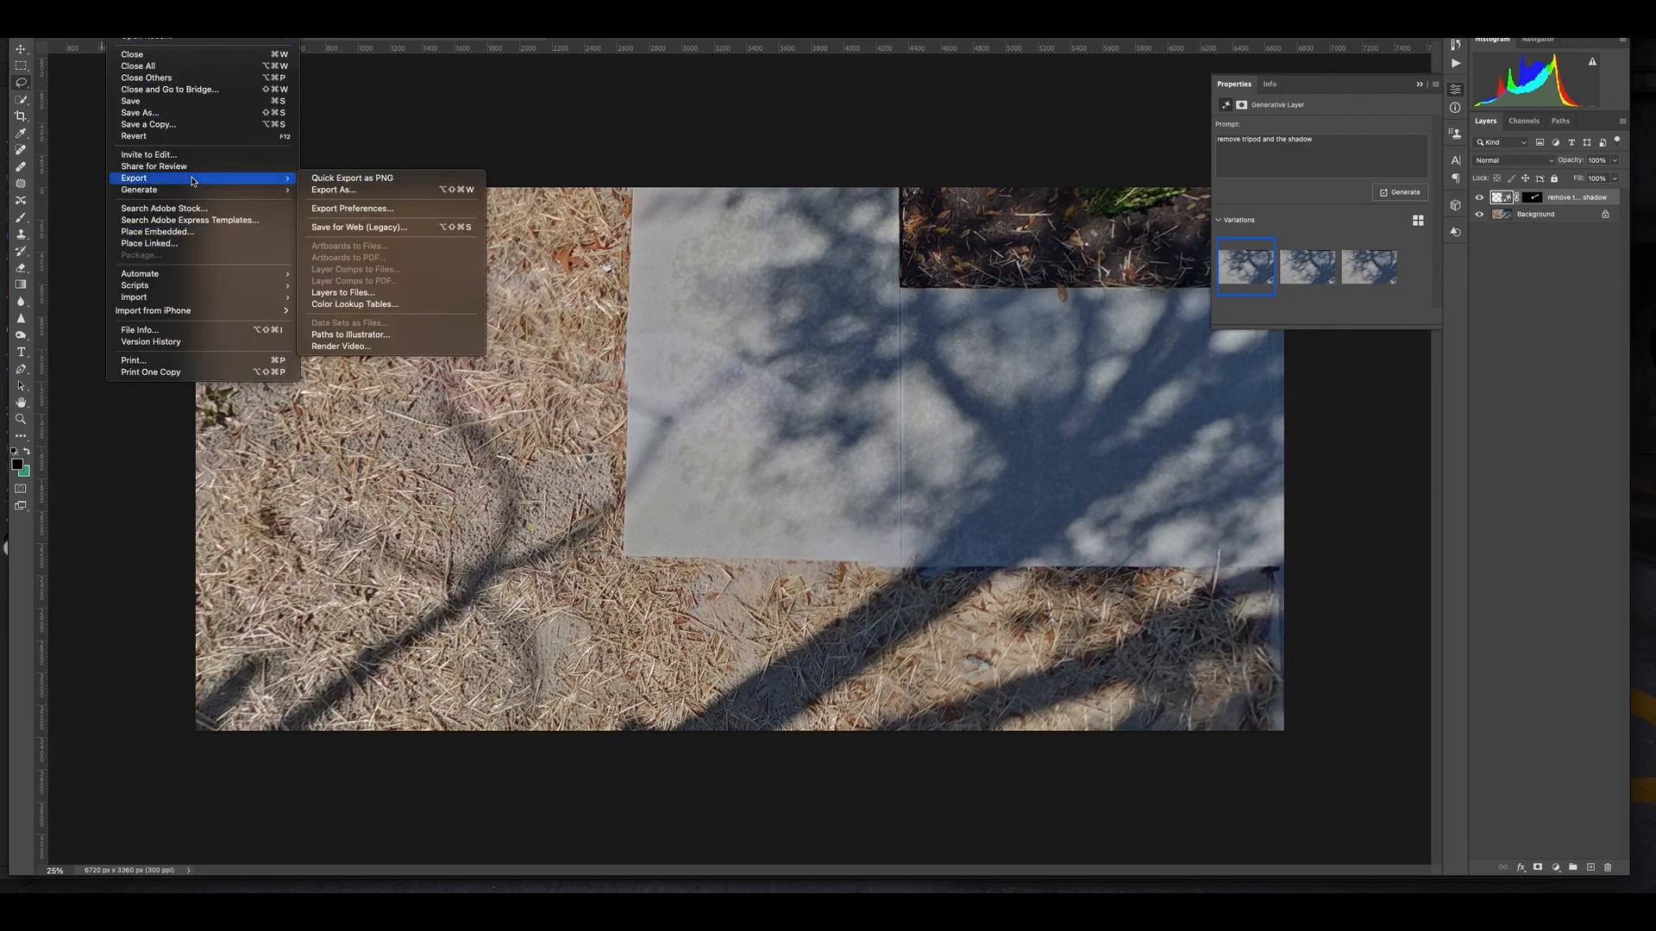
left_click(341, 178)
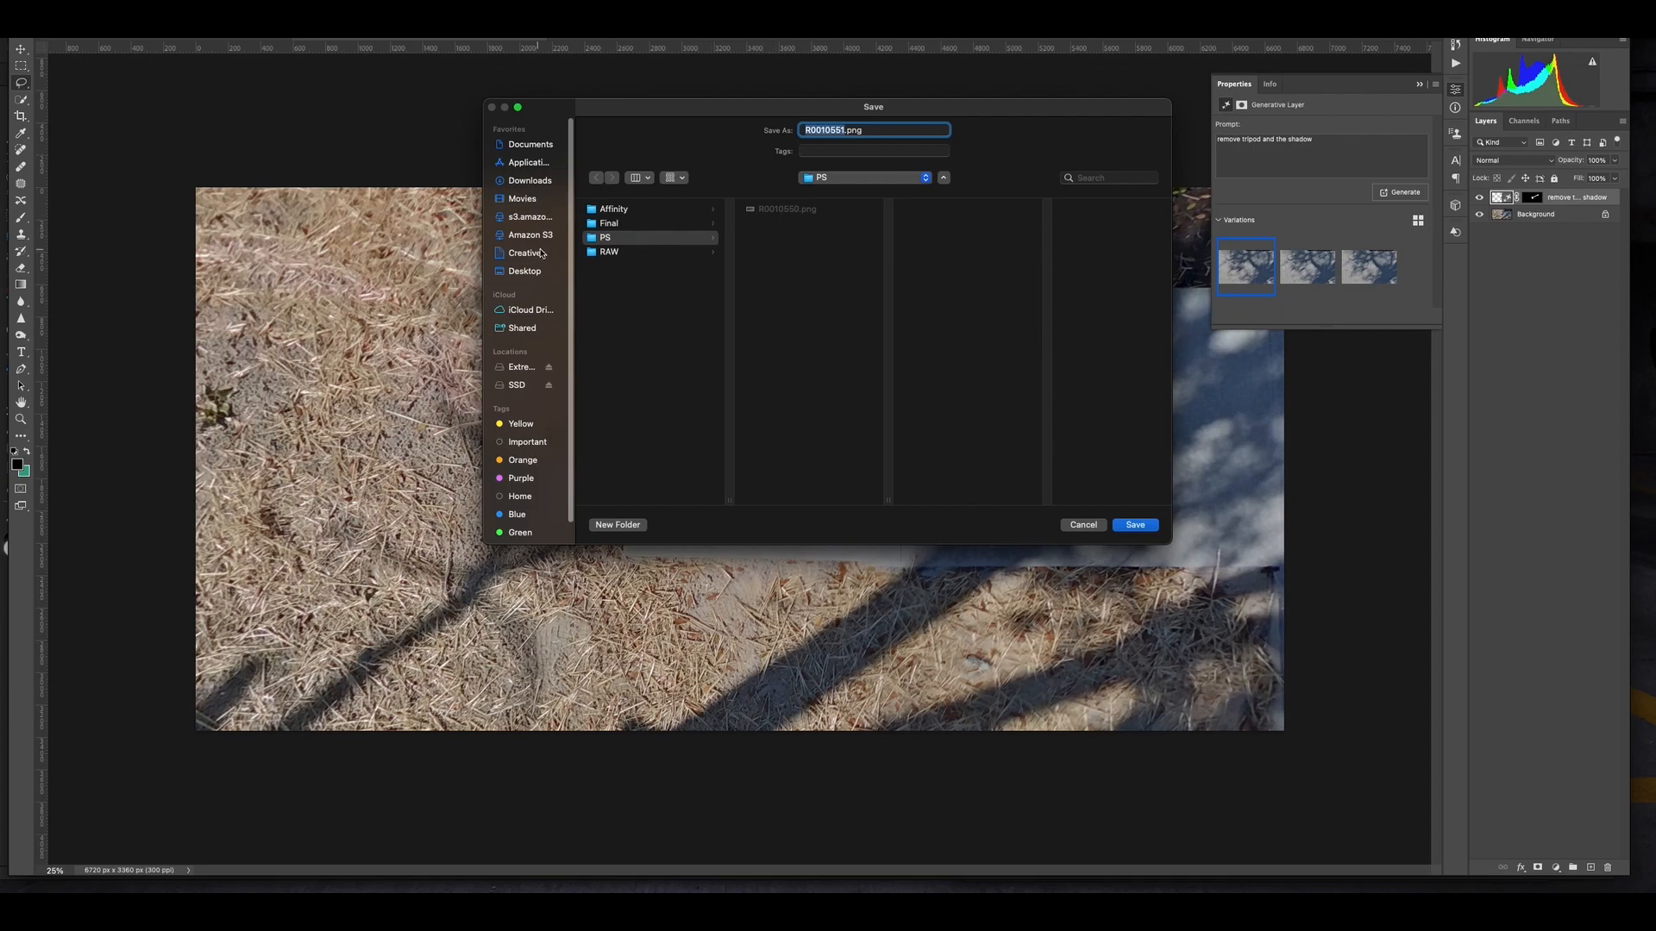
left_click(1135, 525)
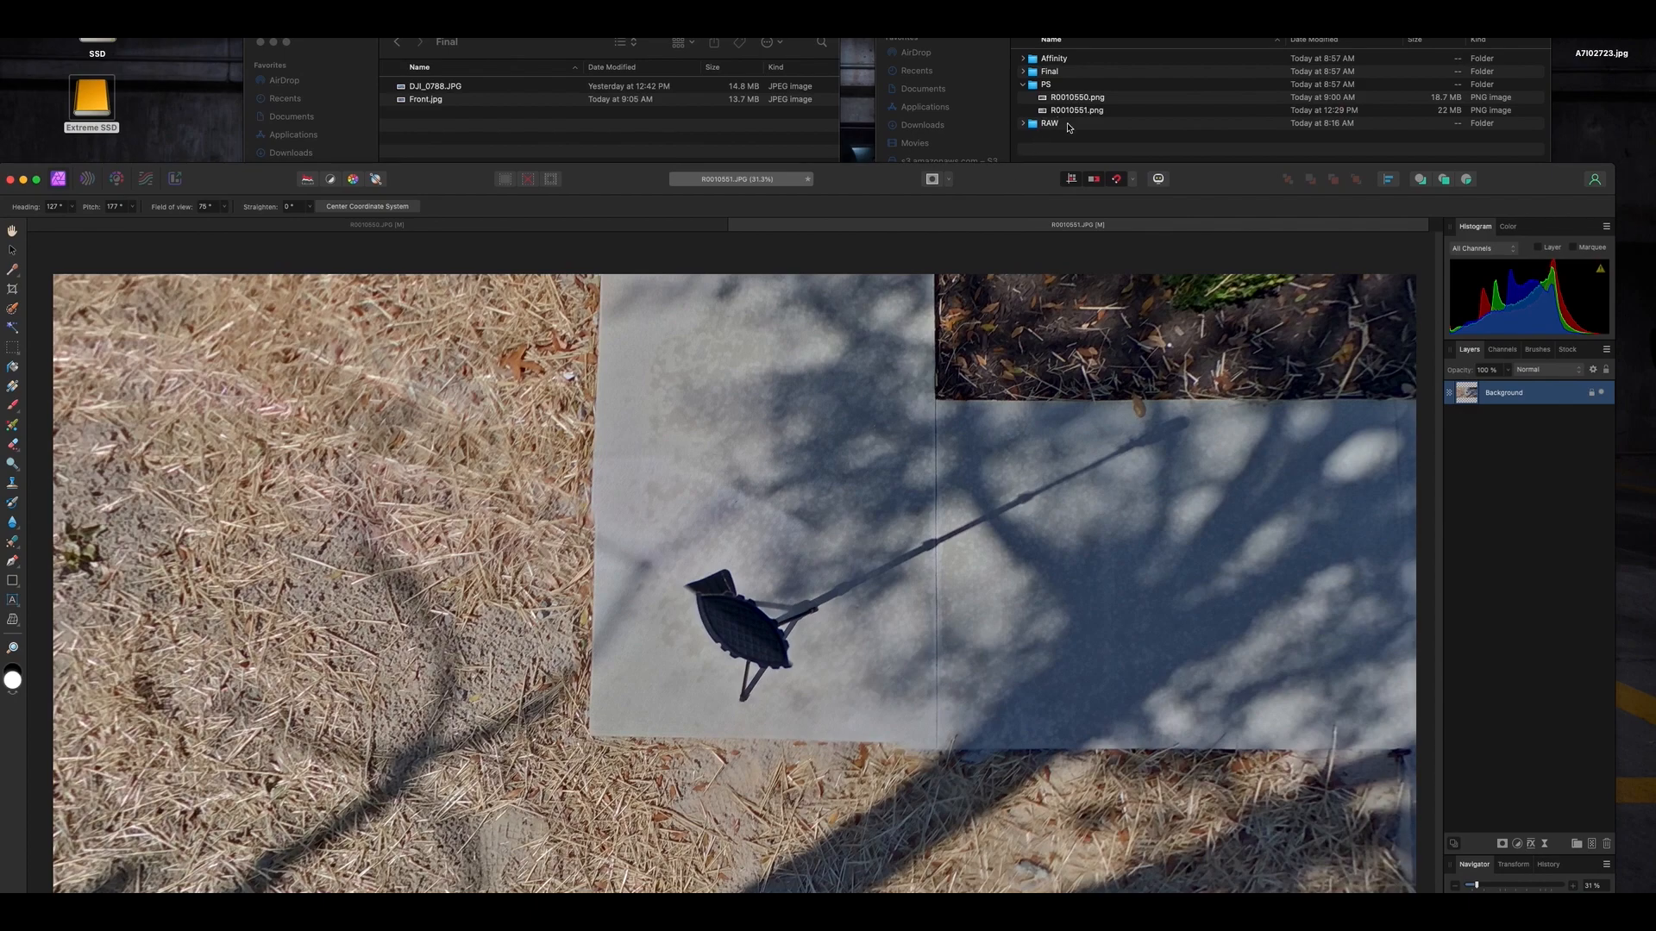
Place R0010551.png from the PS folder into the Affinity Photo document and align it exactly with the canvas edges
left_click(1069, 115)
left_click_drag(1046, 113, 782, 479)
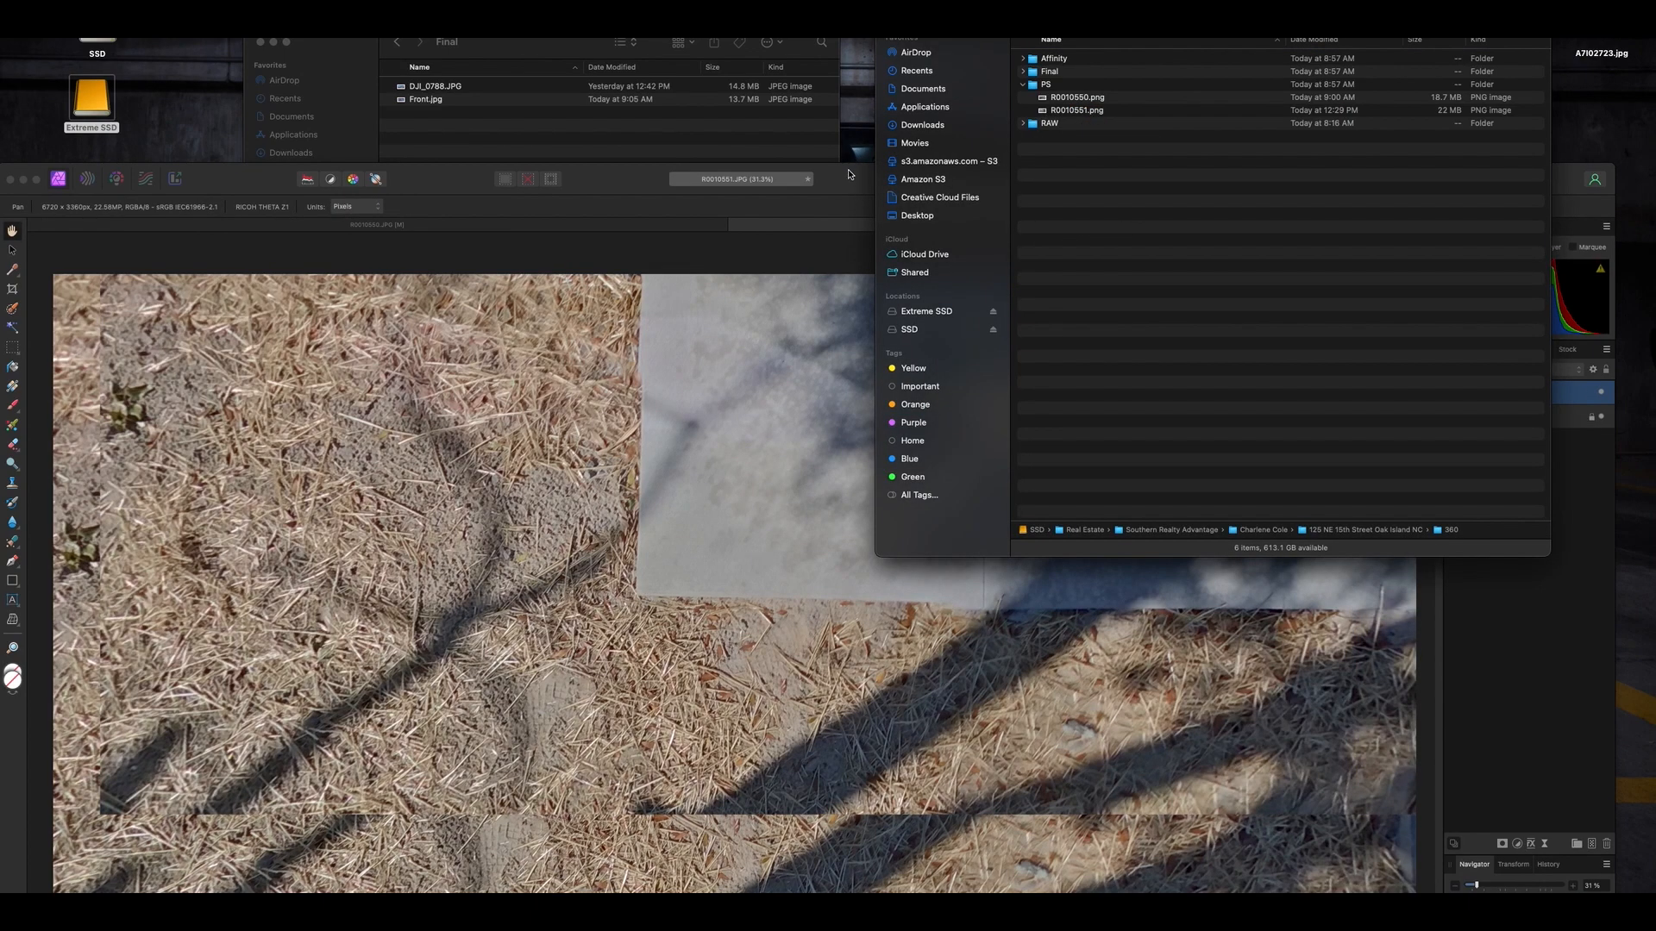
left_click_drag(860, 178, 859, 37)
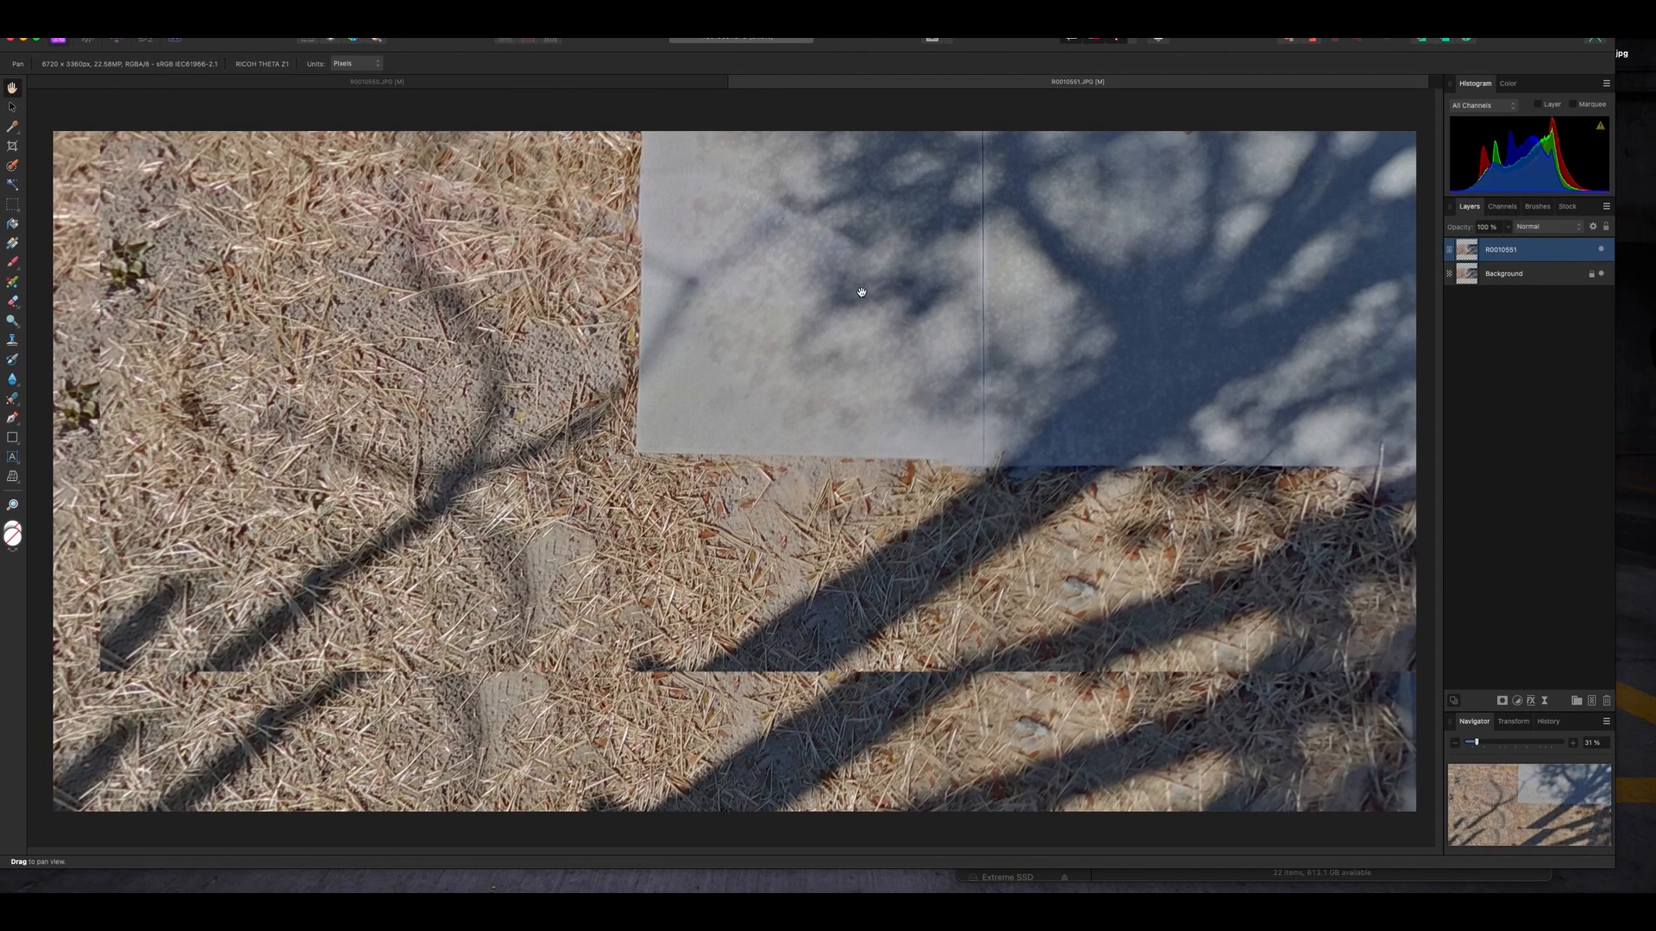
left_click_drag(1525, 43, 1530, 65)
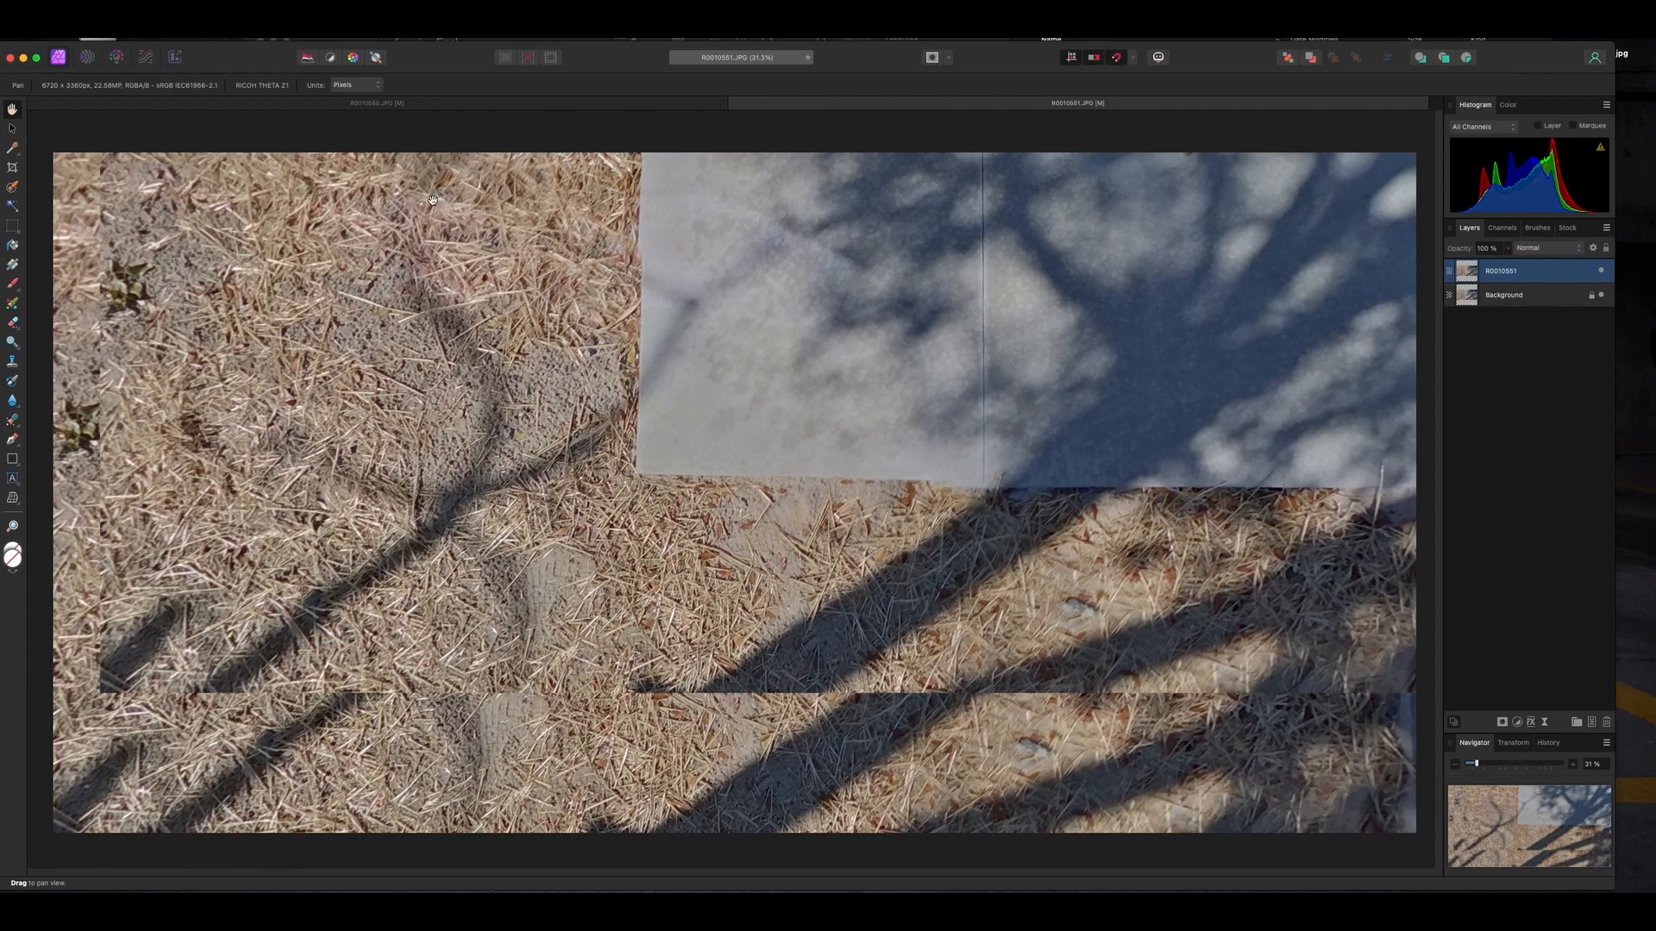
key("v")
left_click_drag(971, 388, 928, 520)
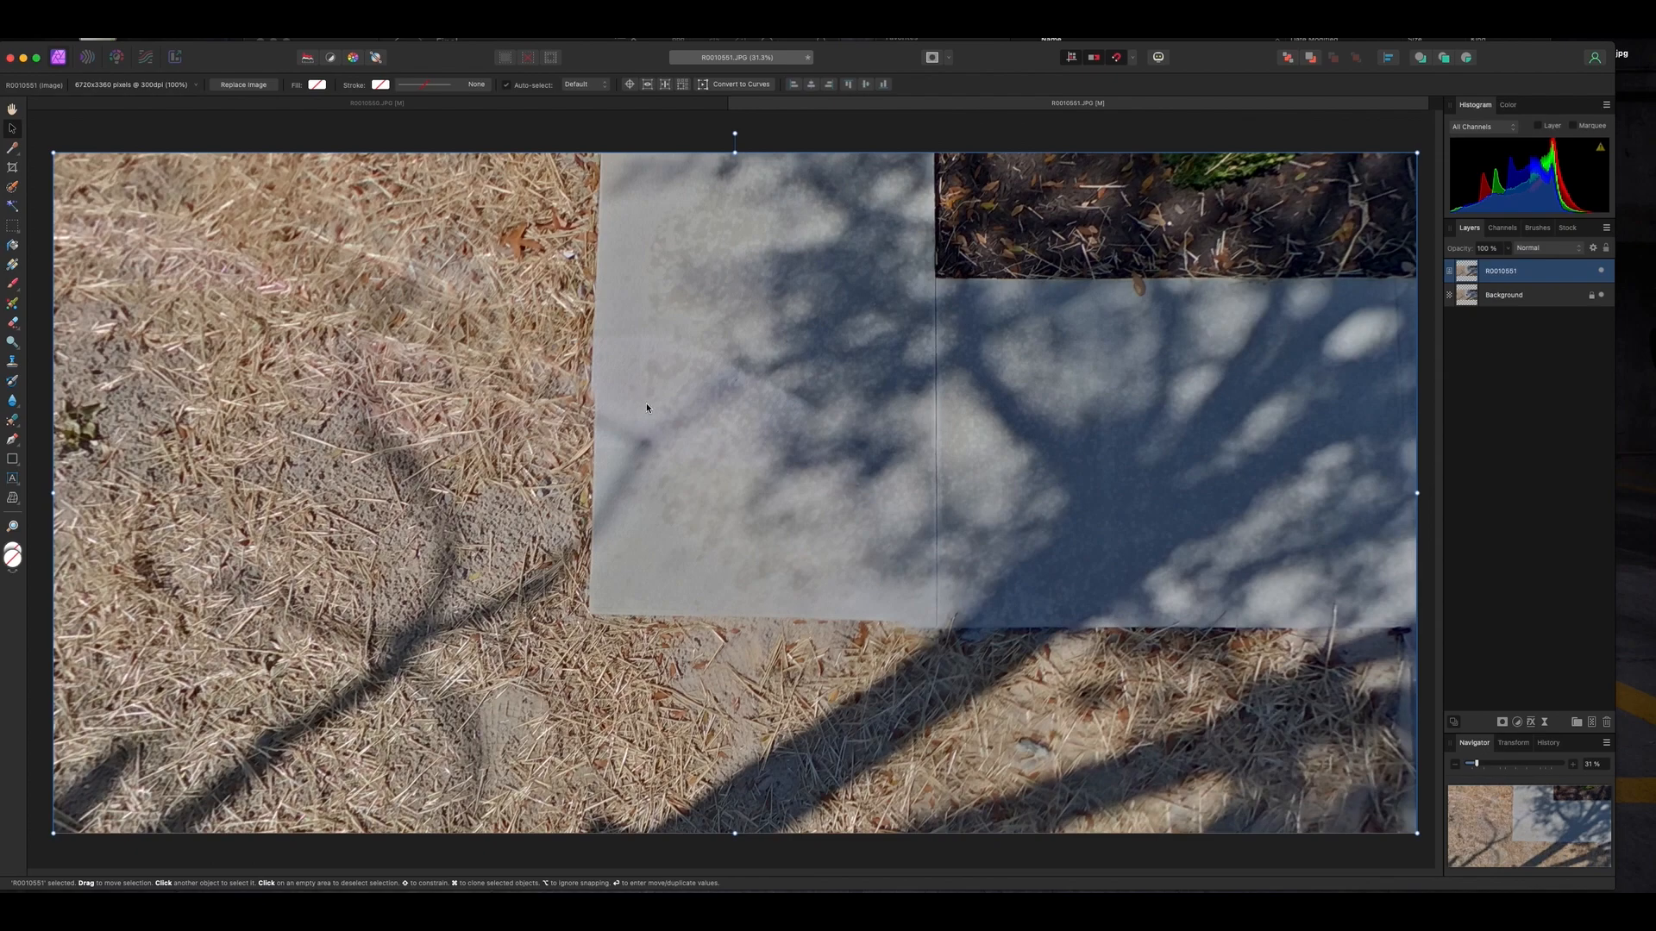
Merge the placed R0010551 layer down into the Background layer
right_click(1549, 274)
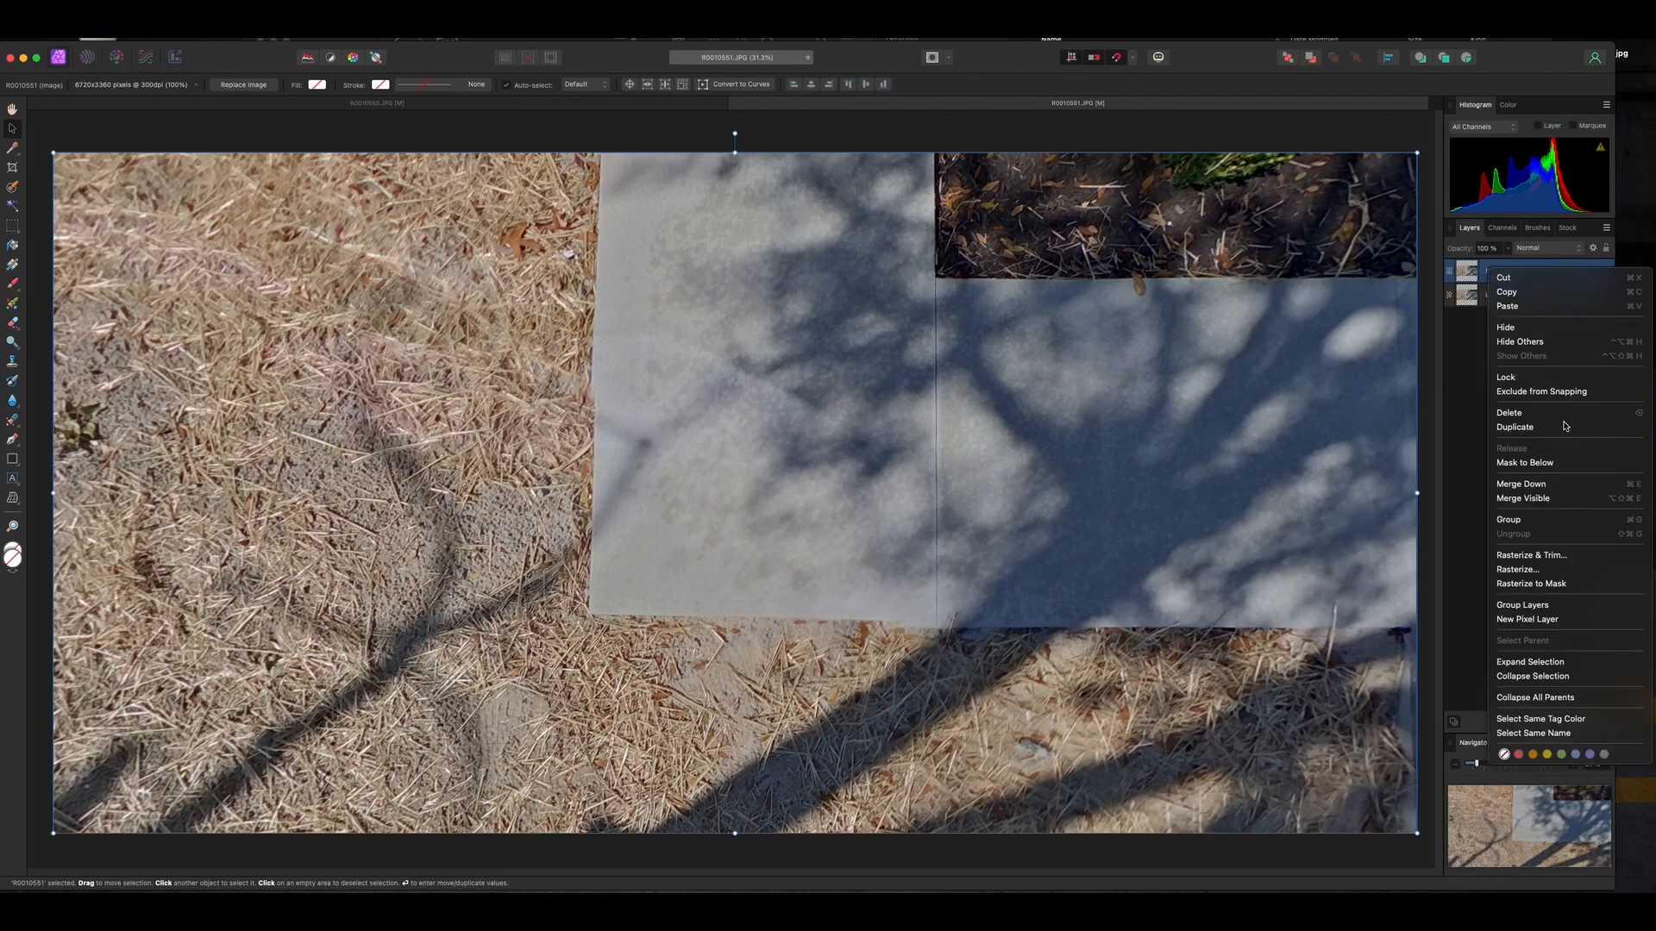
left_click(1478, 394)
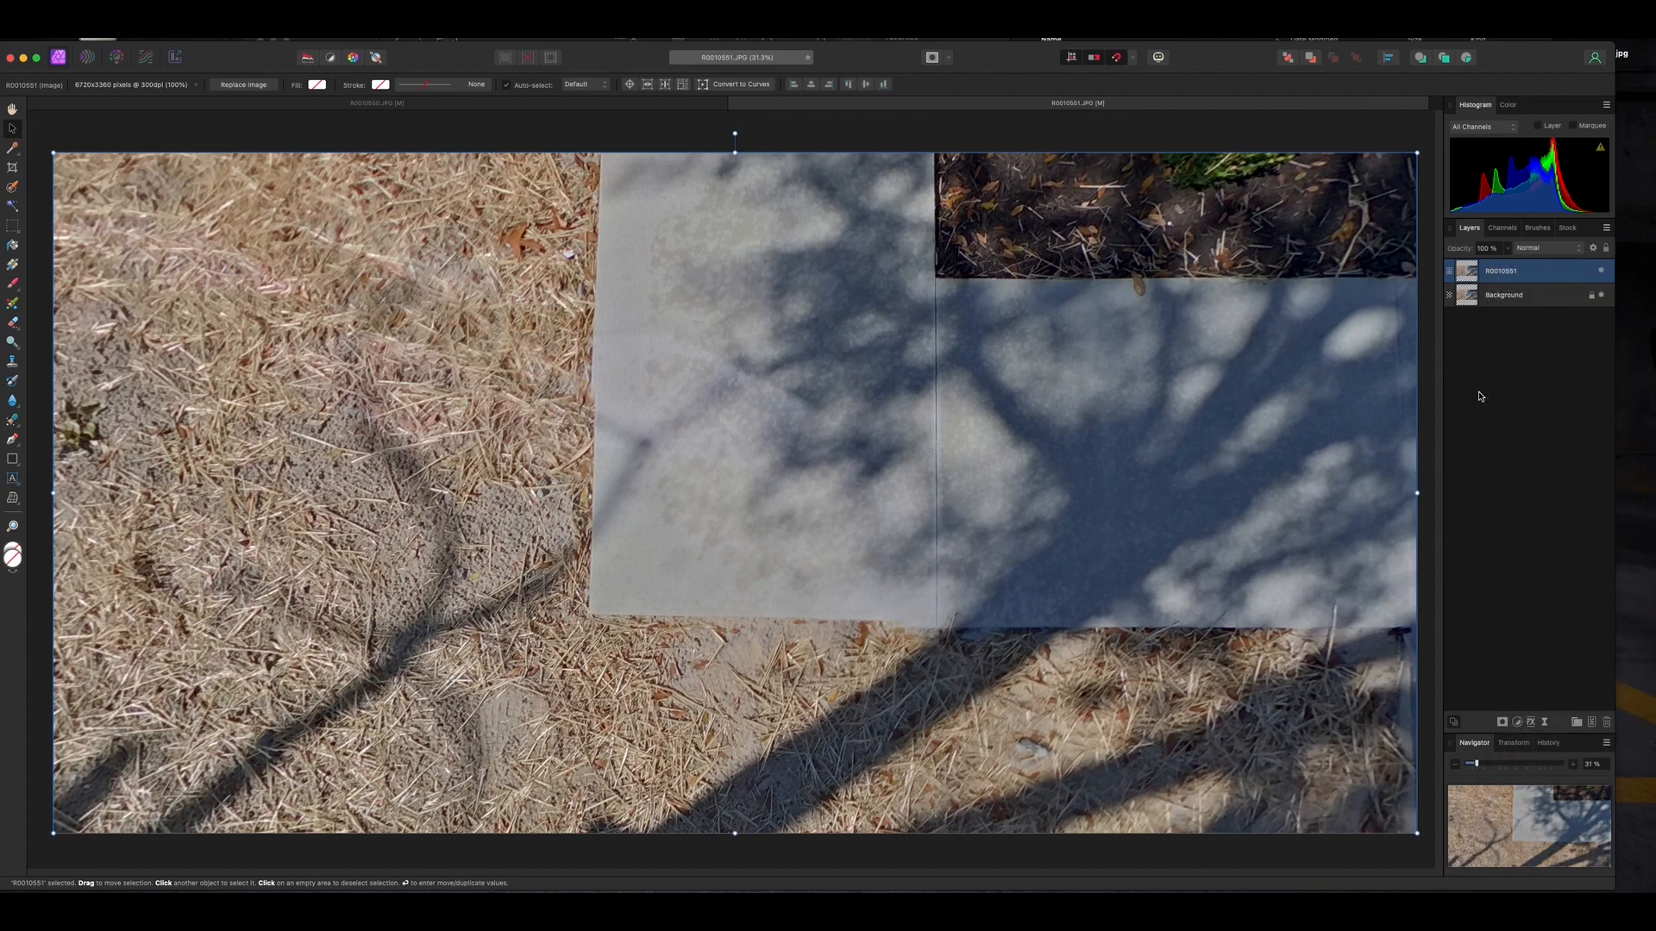
key("Delete")
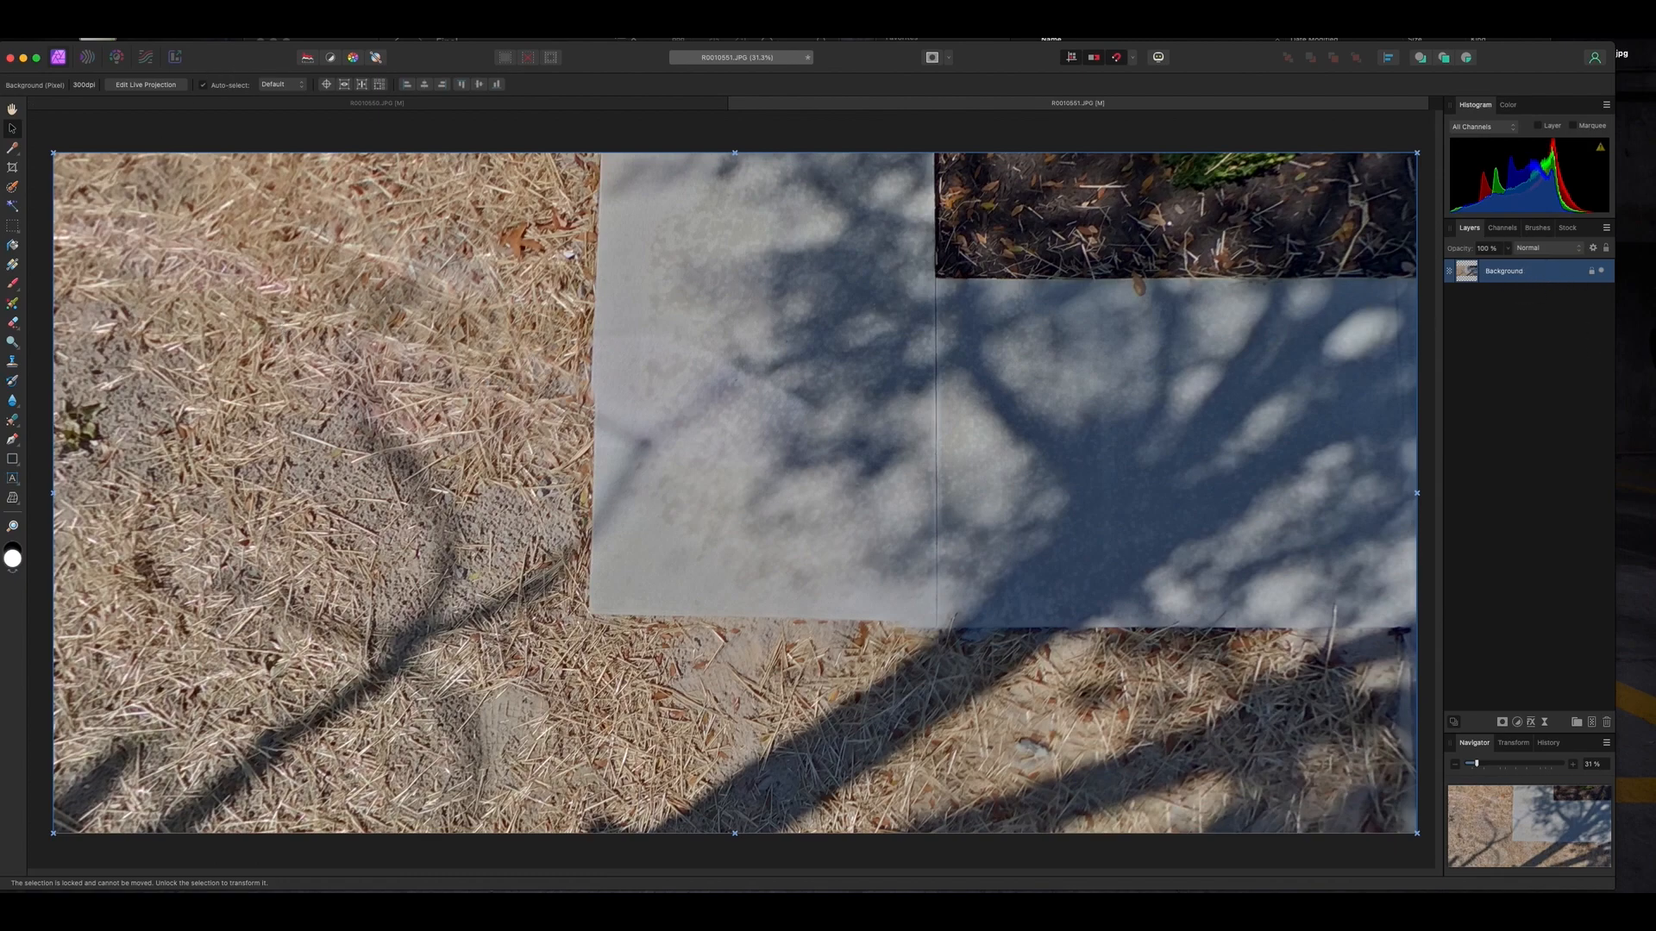
Pan the Background layer's live projection from the retouched ground up to the front door and bench
left_click(259, 11)
mouse_move(322, 239)
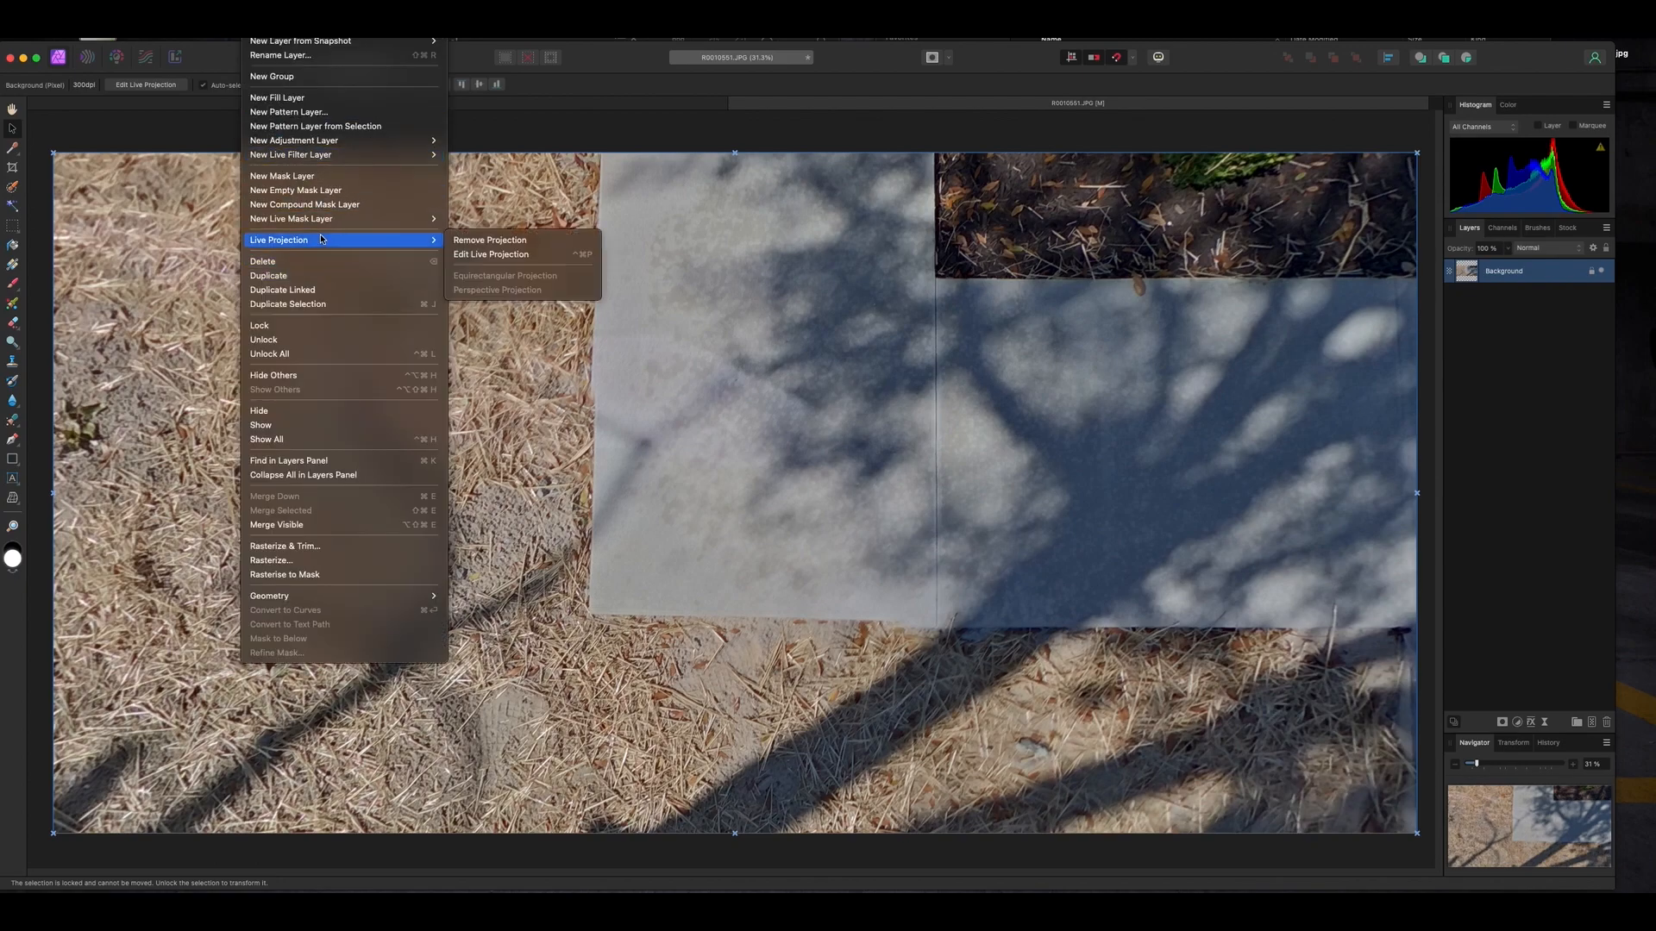
left_click(522, 241)
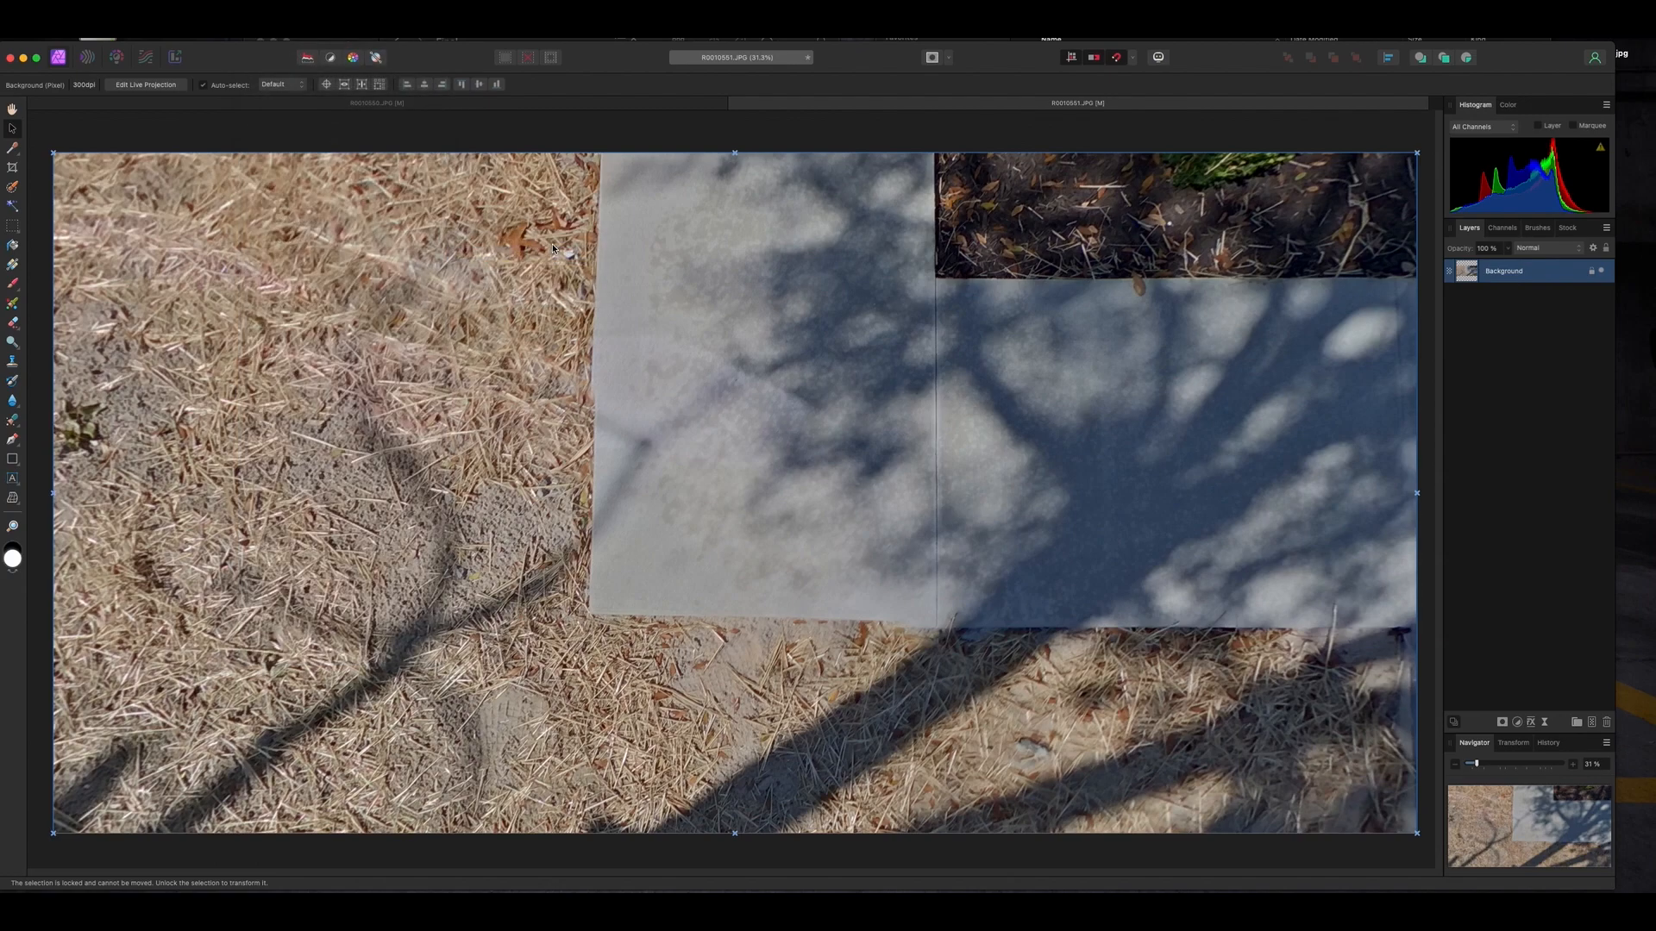
double_click(691, 328)
left_click_drag(695, 312, 990, 486)
left_click_drag(793, 484, 712, 420)
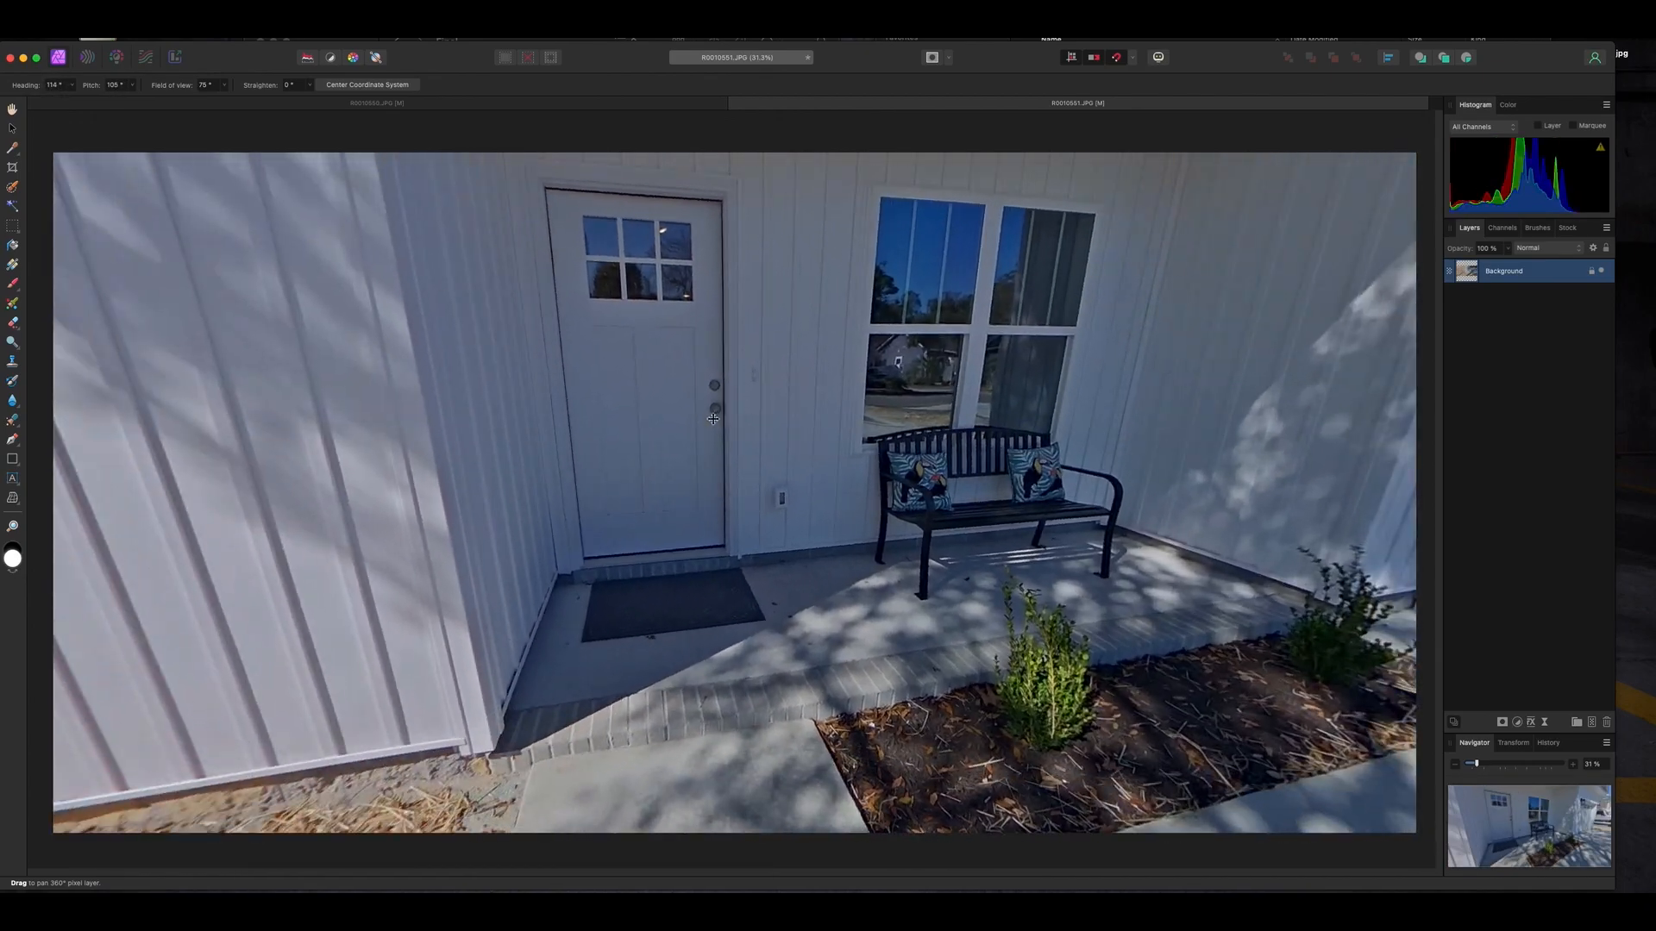
Remove the live projection from the Background layer to restore the flat equirectangular panorama
left_click(256, 29)
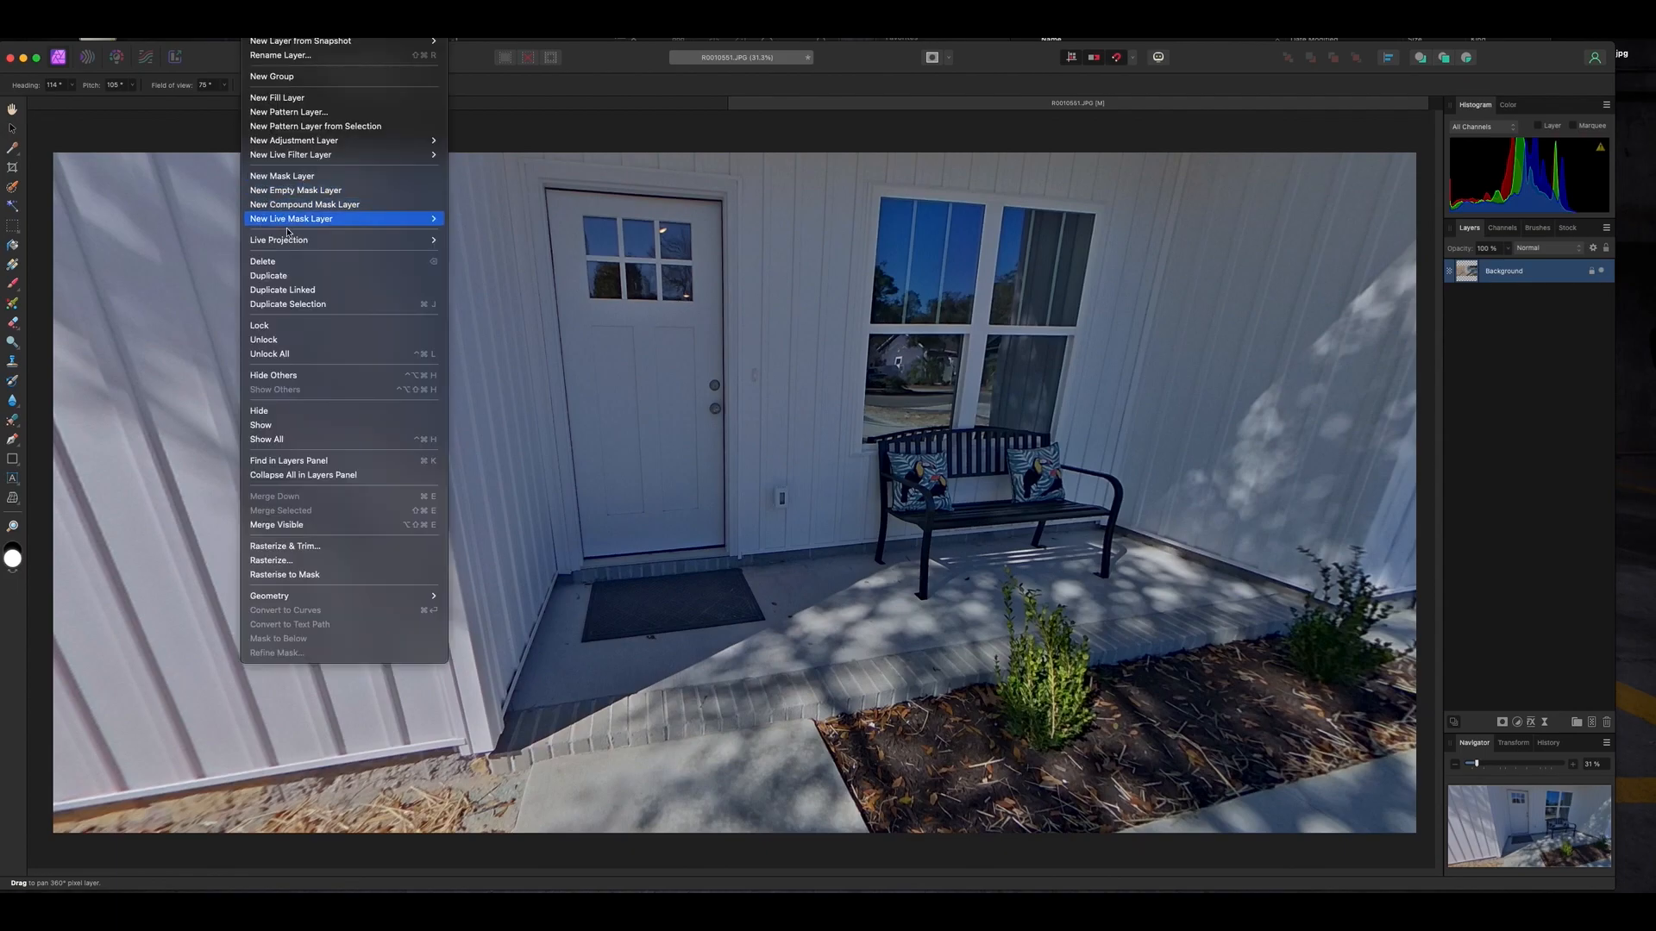
mouse_move(300, 242)
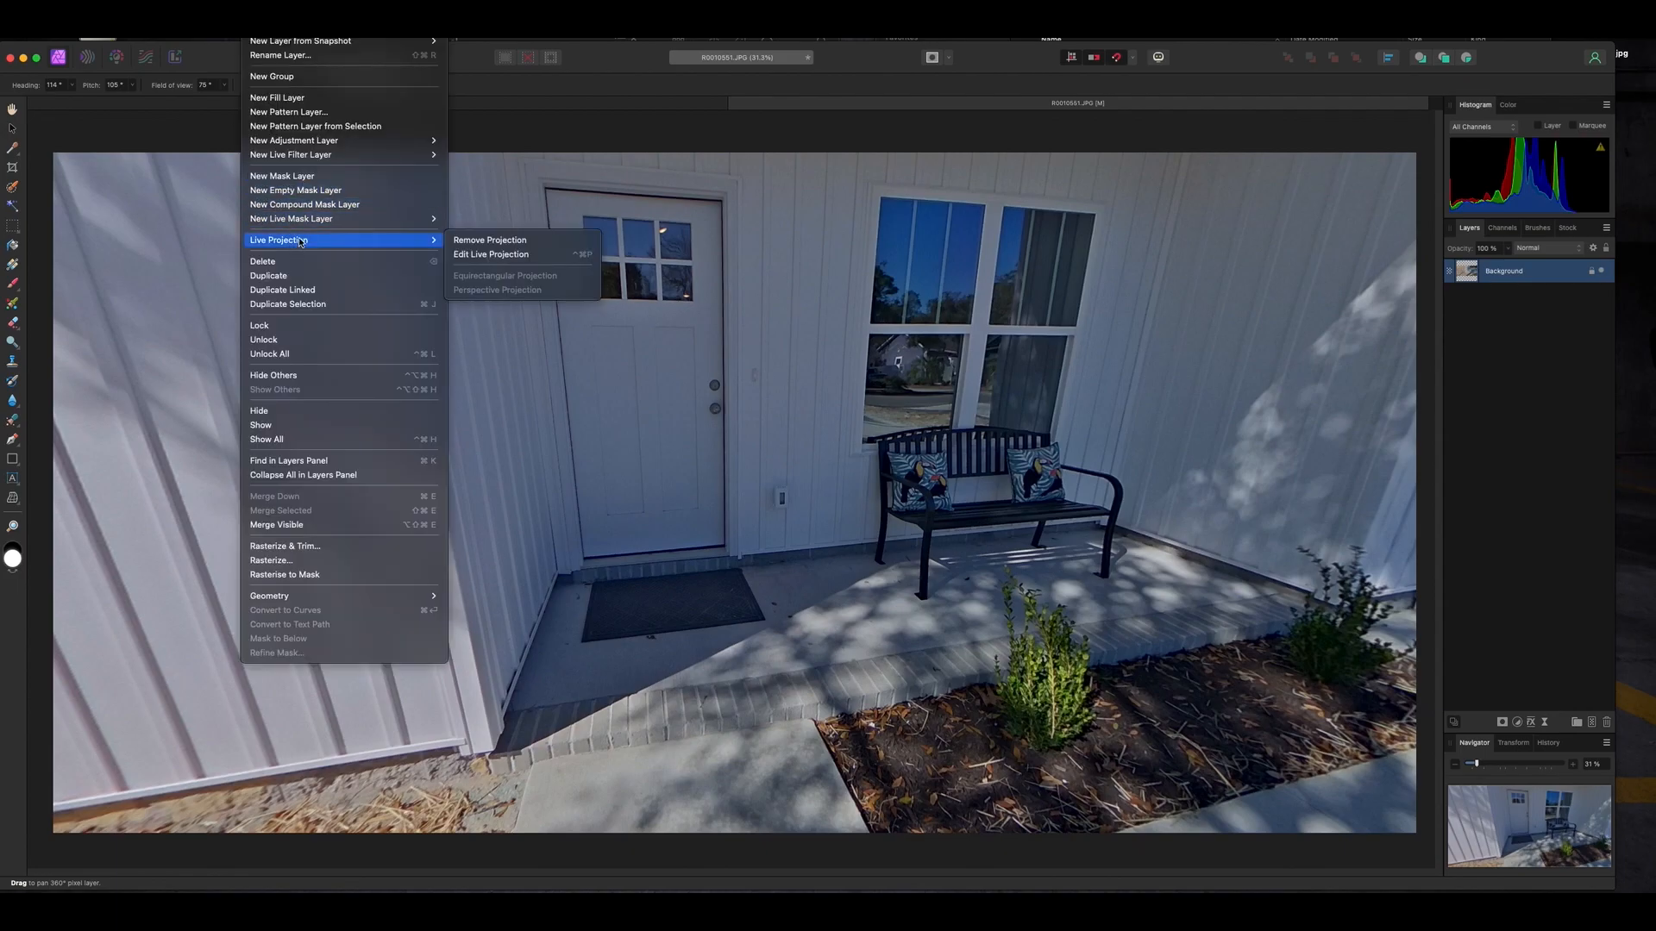
left_click(500, 242)
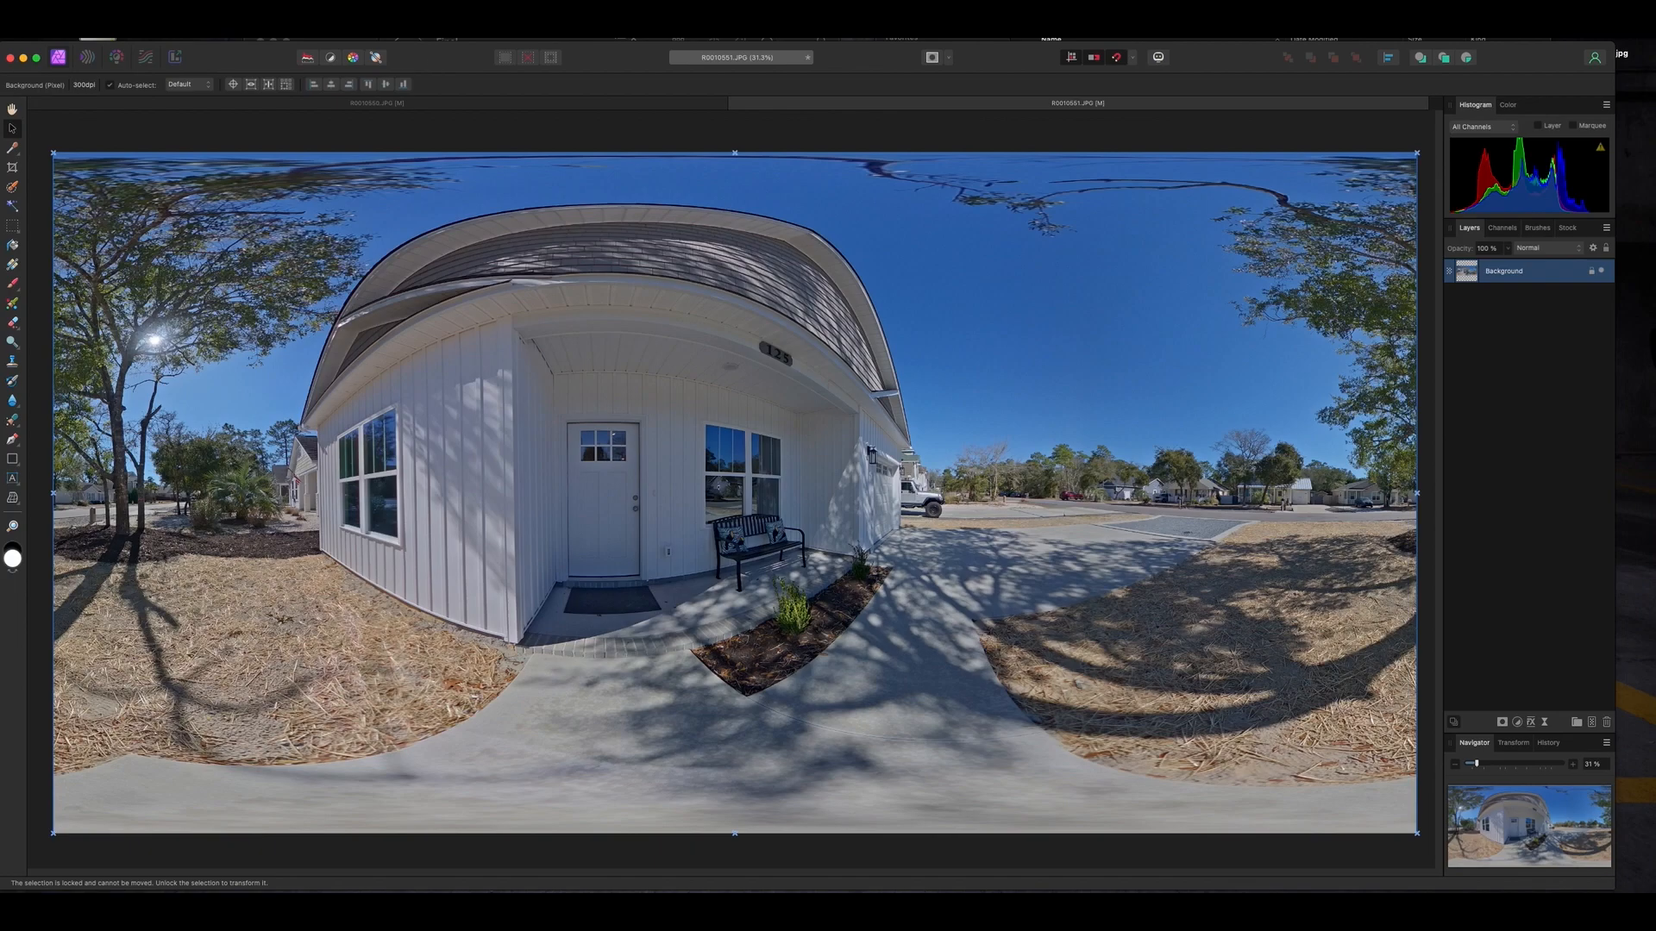
Export the whole panorama with the file format changed from PNG to JPEG
left_click(113, 5)
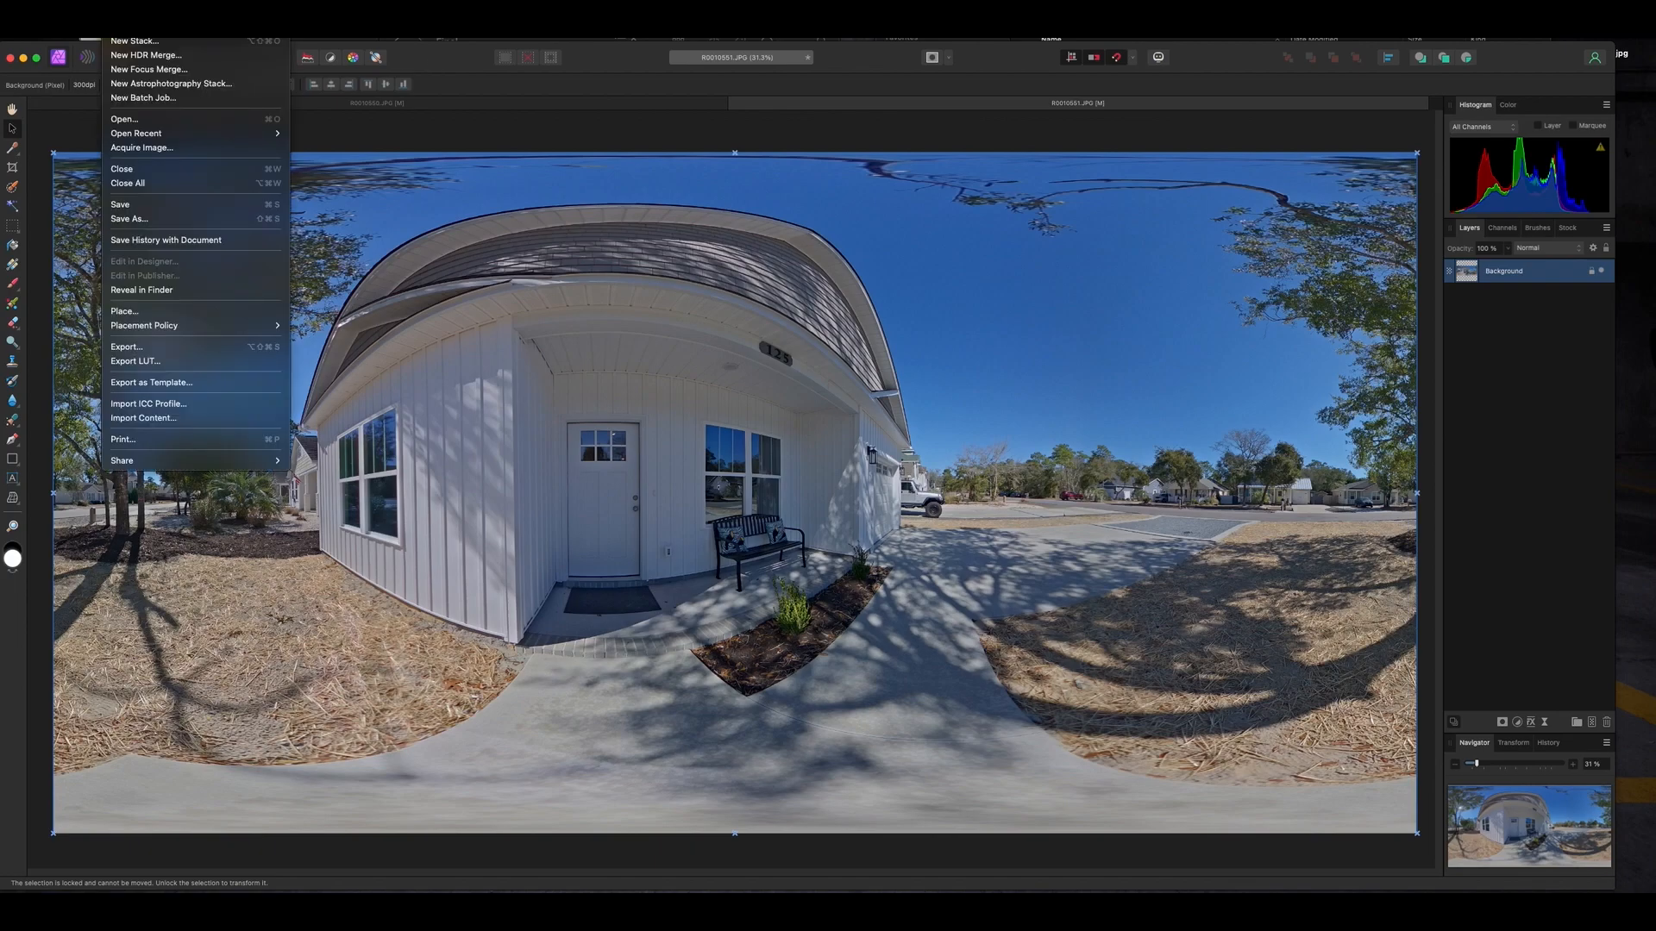
left_click(160, 346)
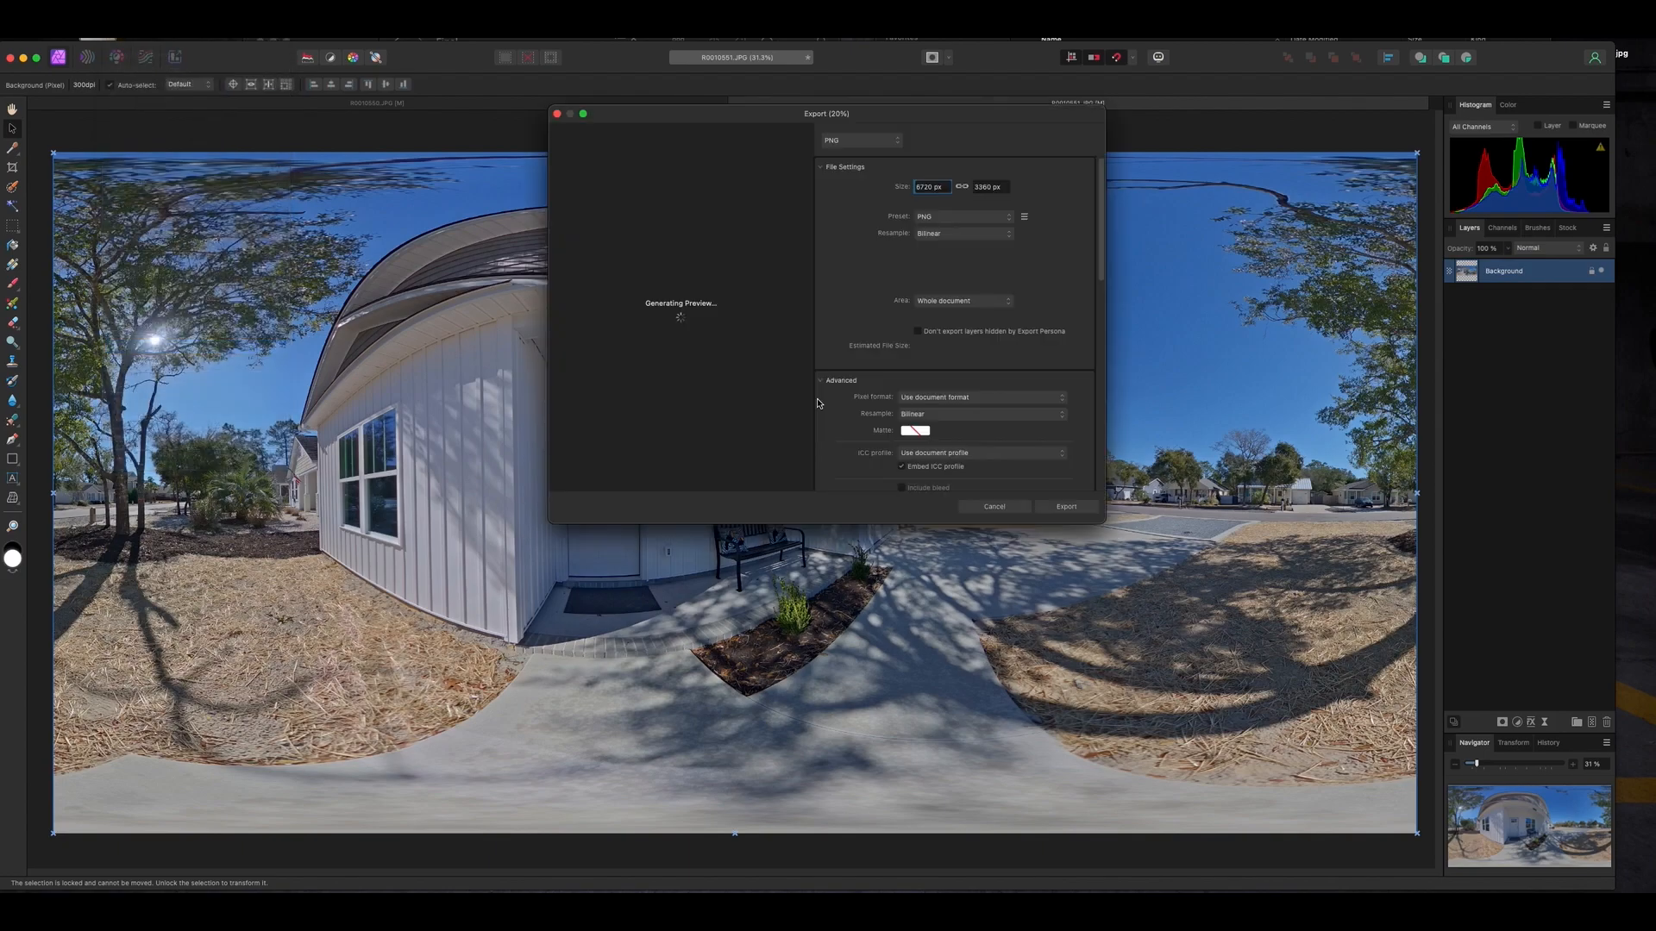
left_click(893, 144)
left_click(863, 157)
left_click(1067, 507)
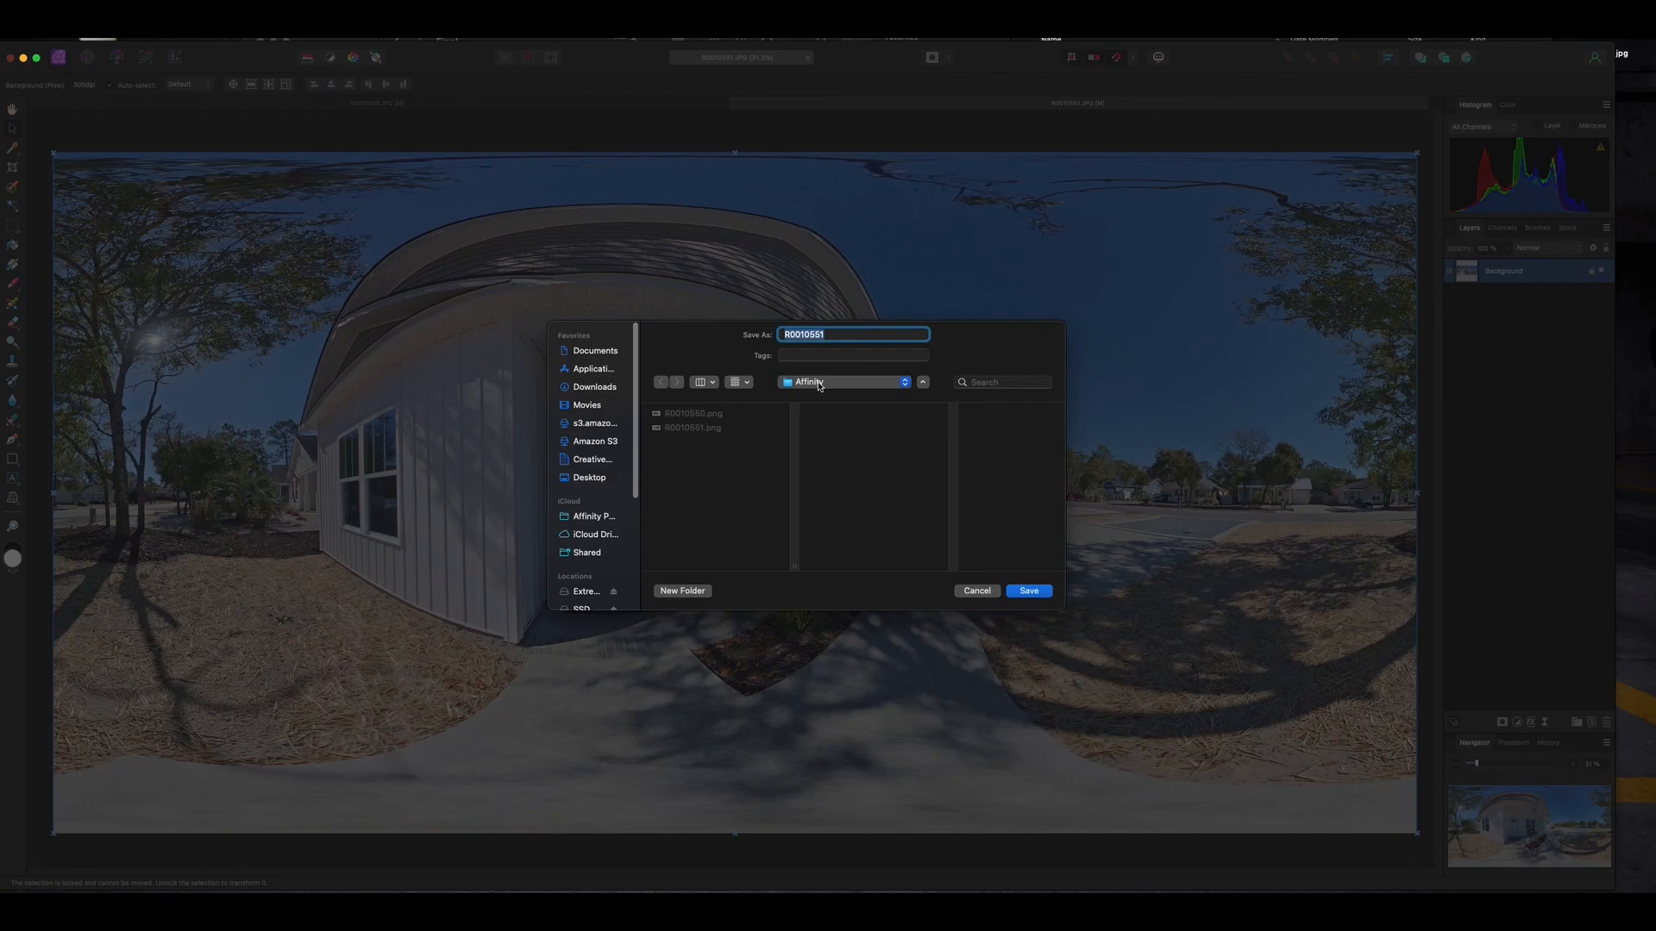
Save the exported panorama as Front Porch in the Final folder inside the 360 folder
left_click(820, 384)
left_click(816, 397)
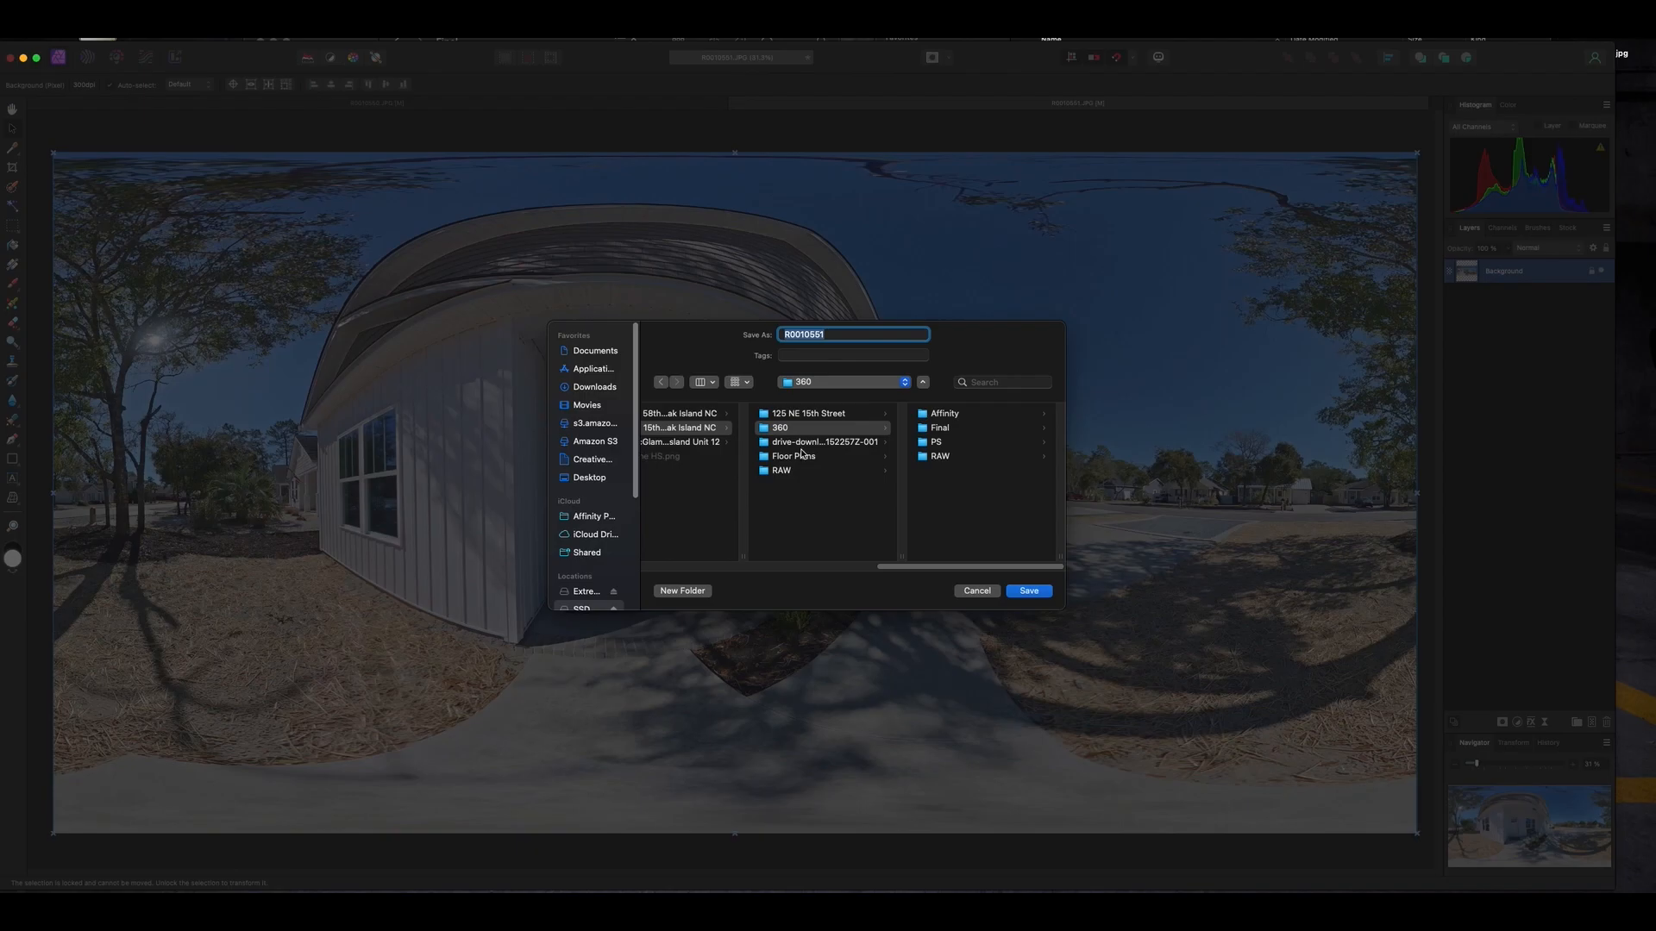
left_click(929, 429)
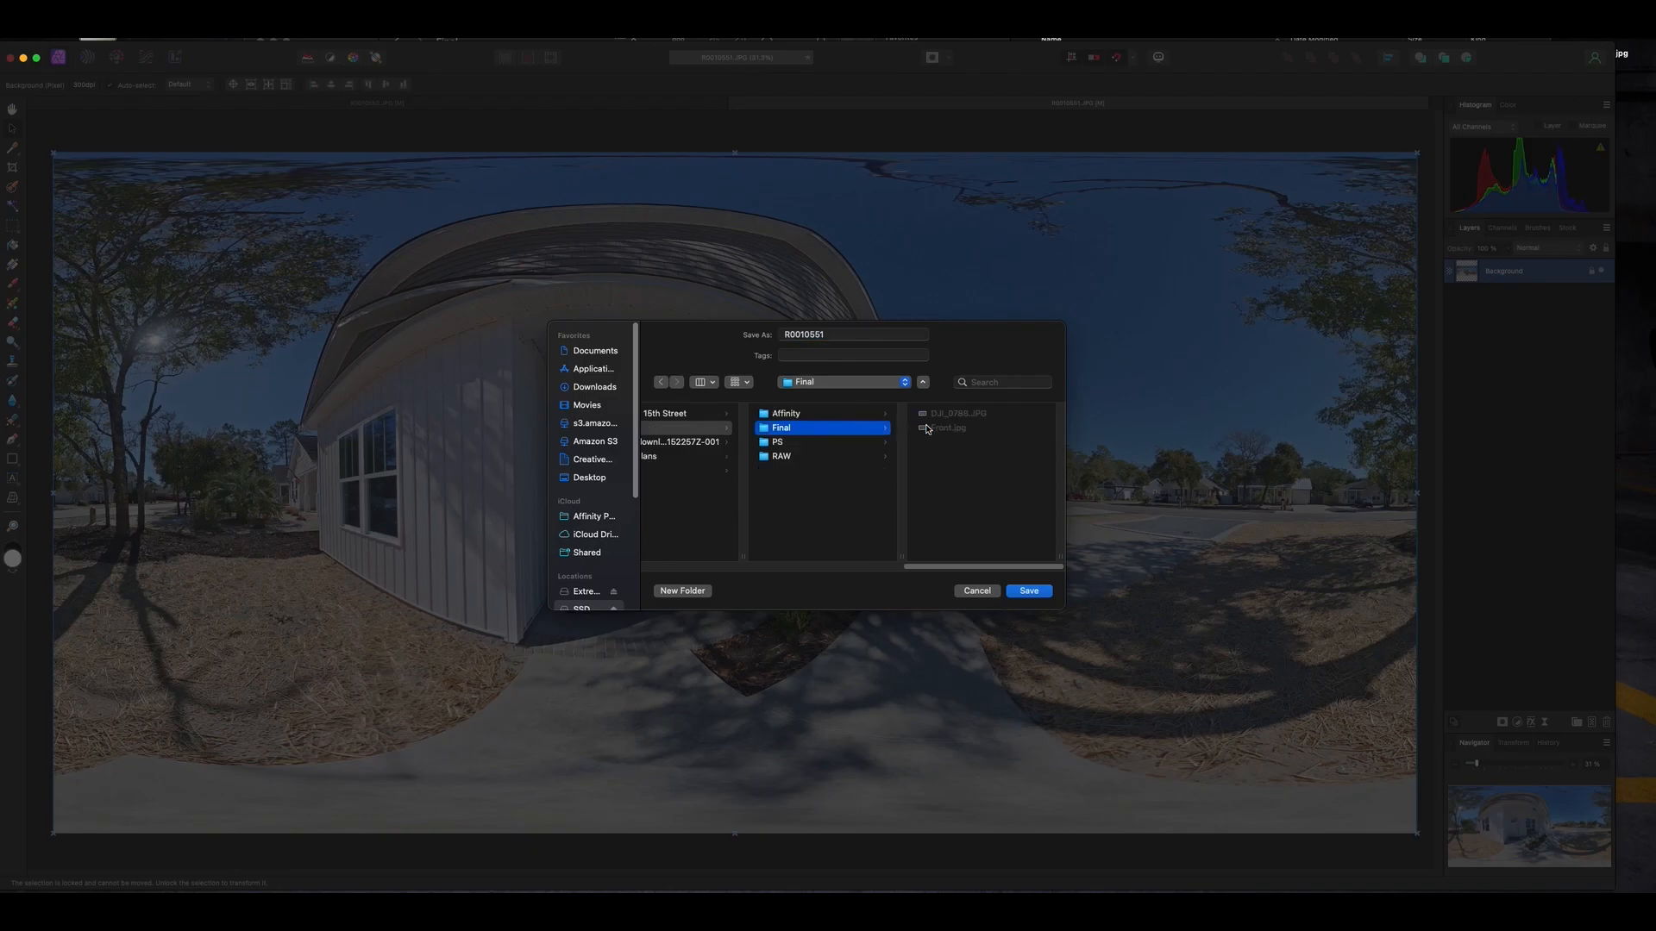
left_click(857, 334)
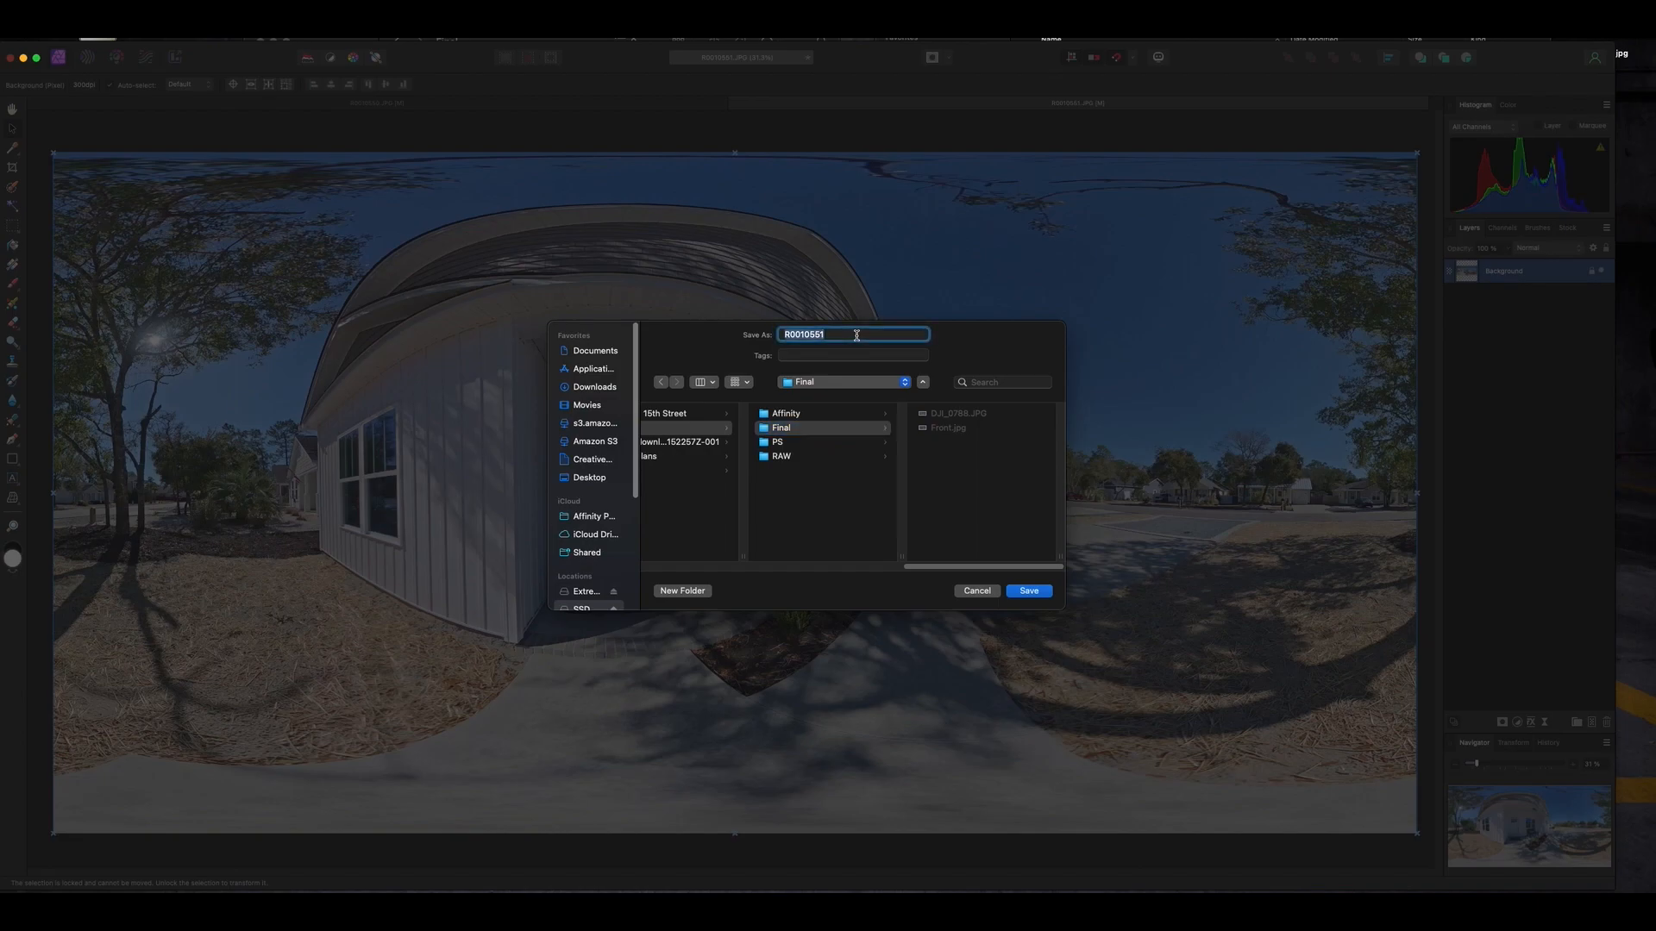
type("Front Porch")
key("Return")
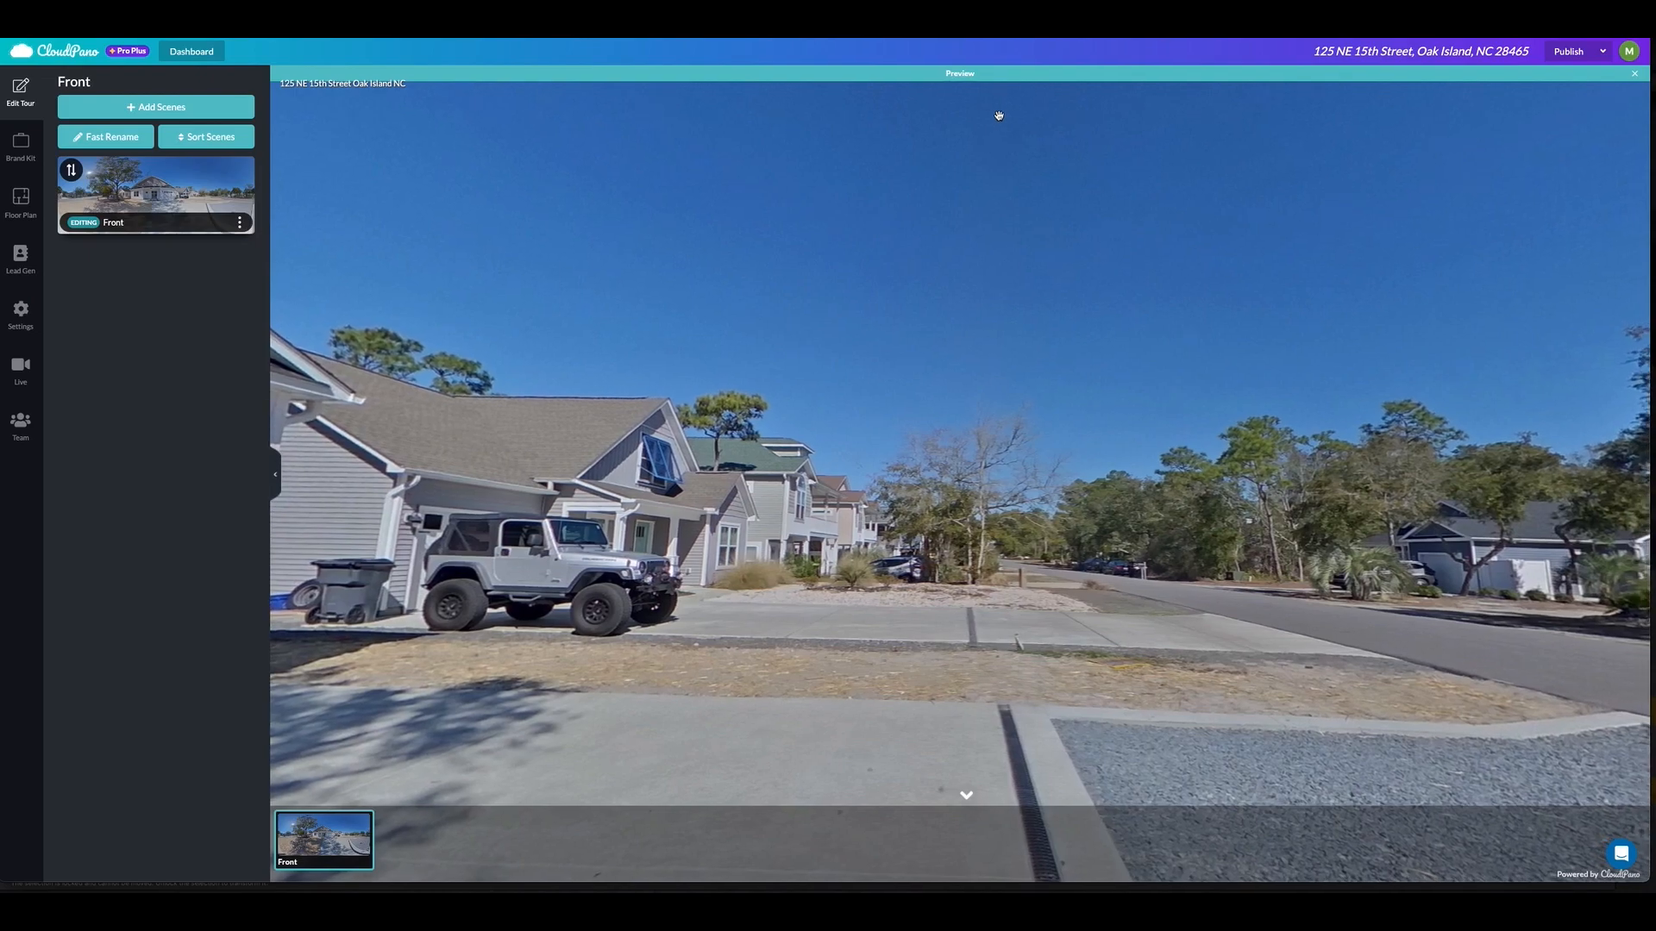
In the CloudPano tour editor, close the preview and upload Front Porch.jpg from the Final folder as a new 360 scene
left_click(1634, 74)
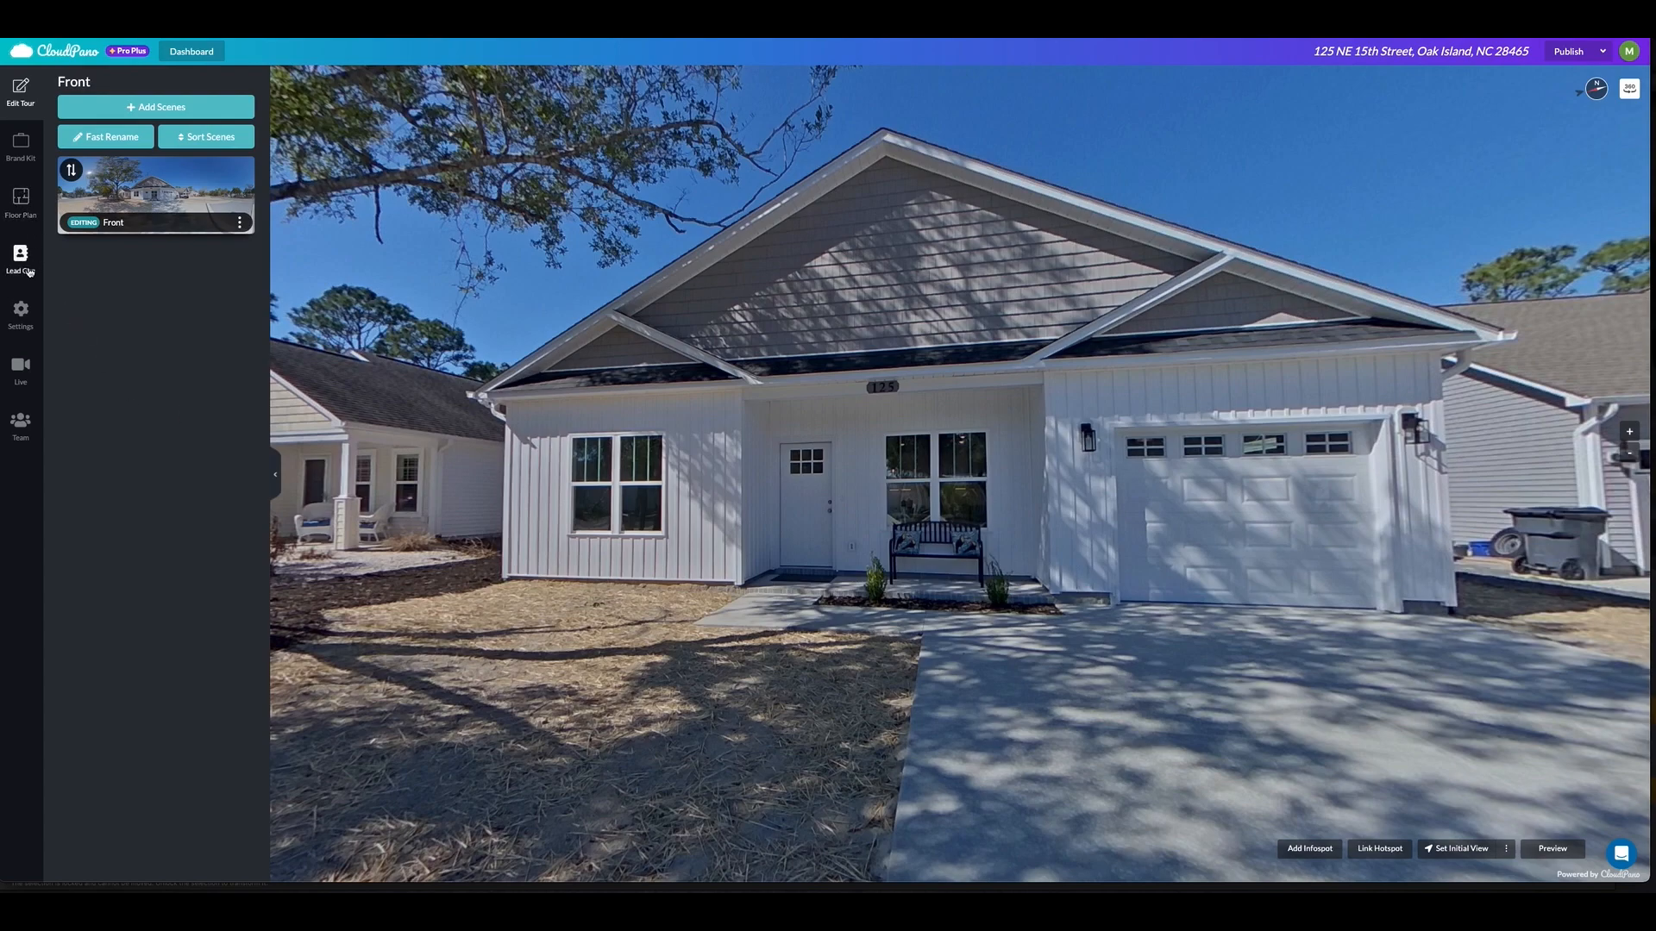
left_click(208, 114)
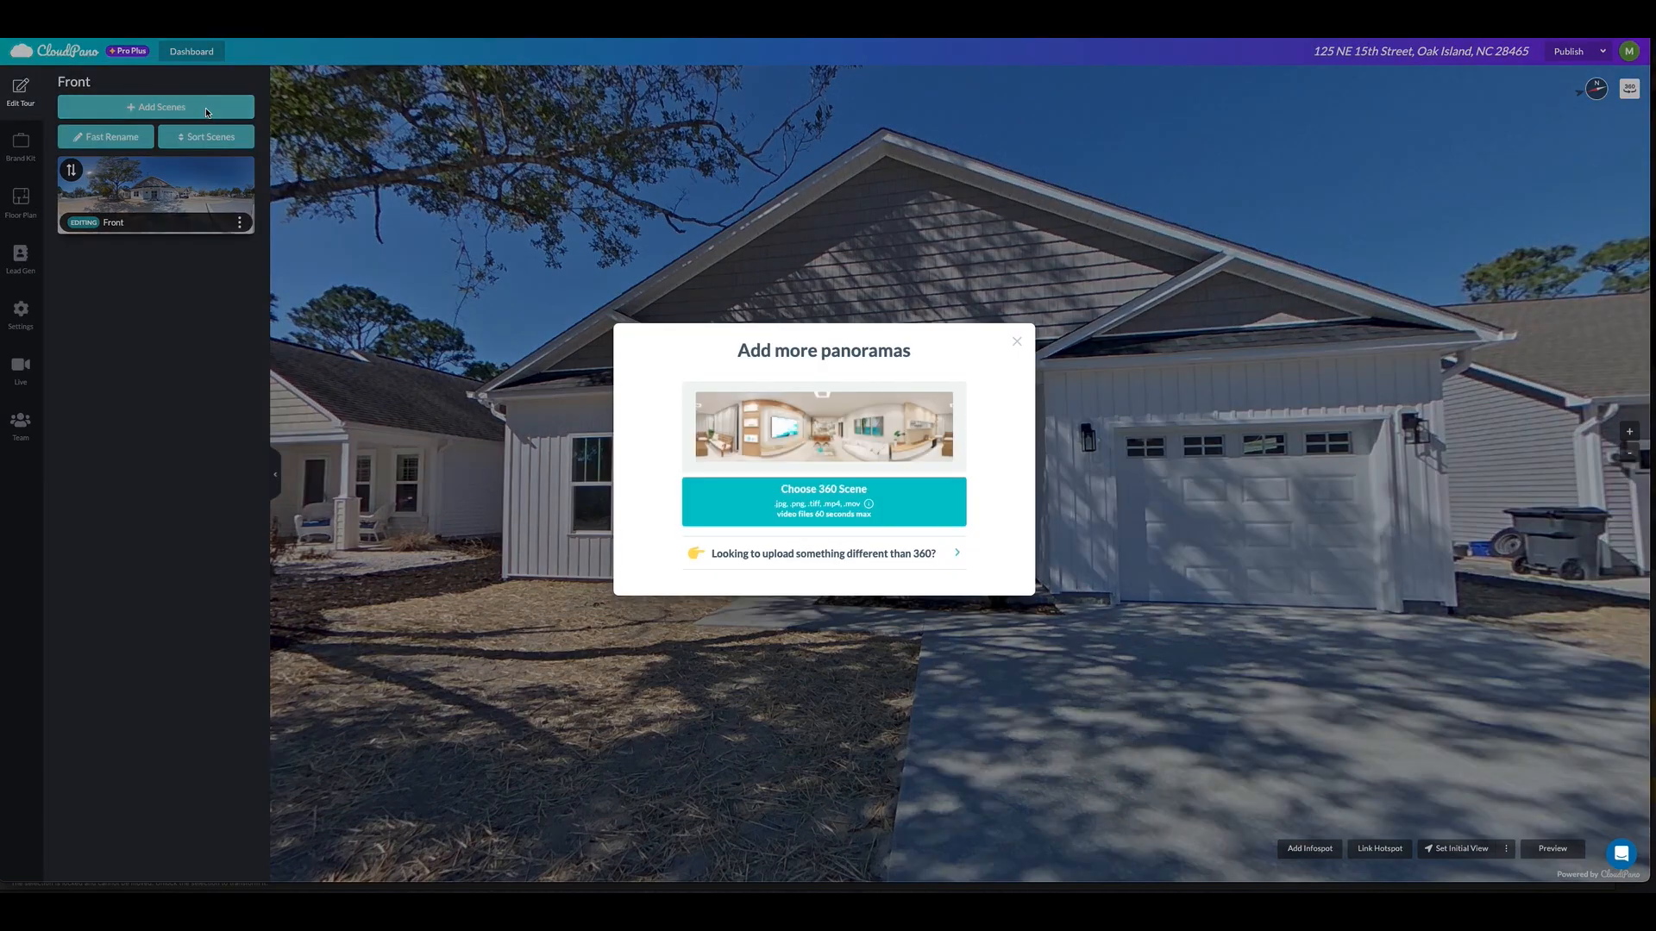
left_click(809, 517)
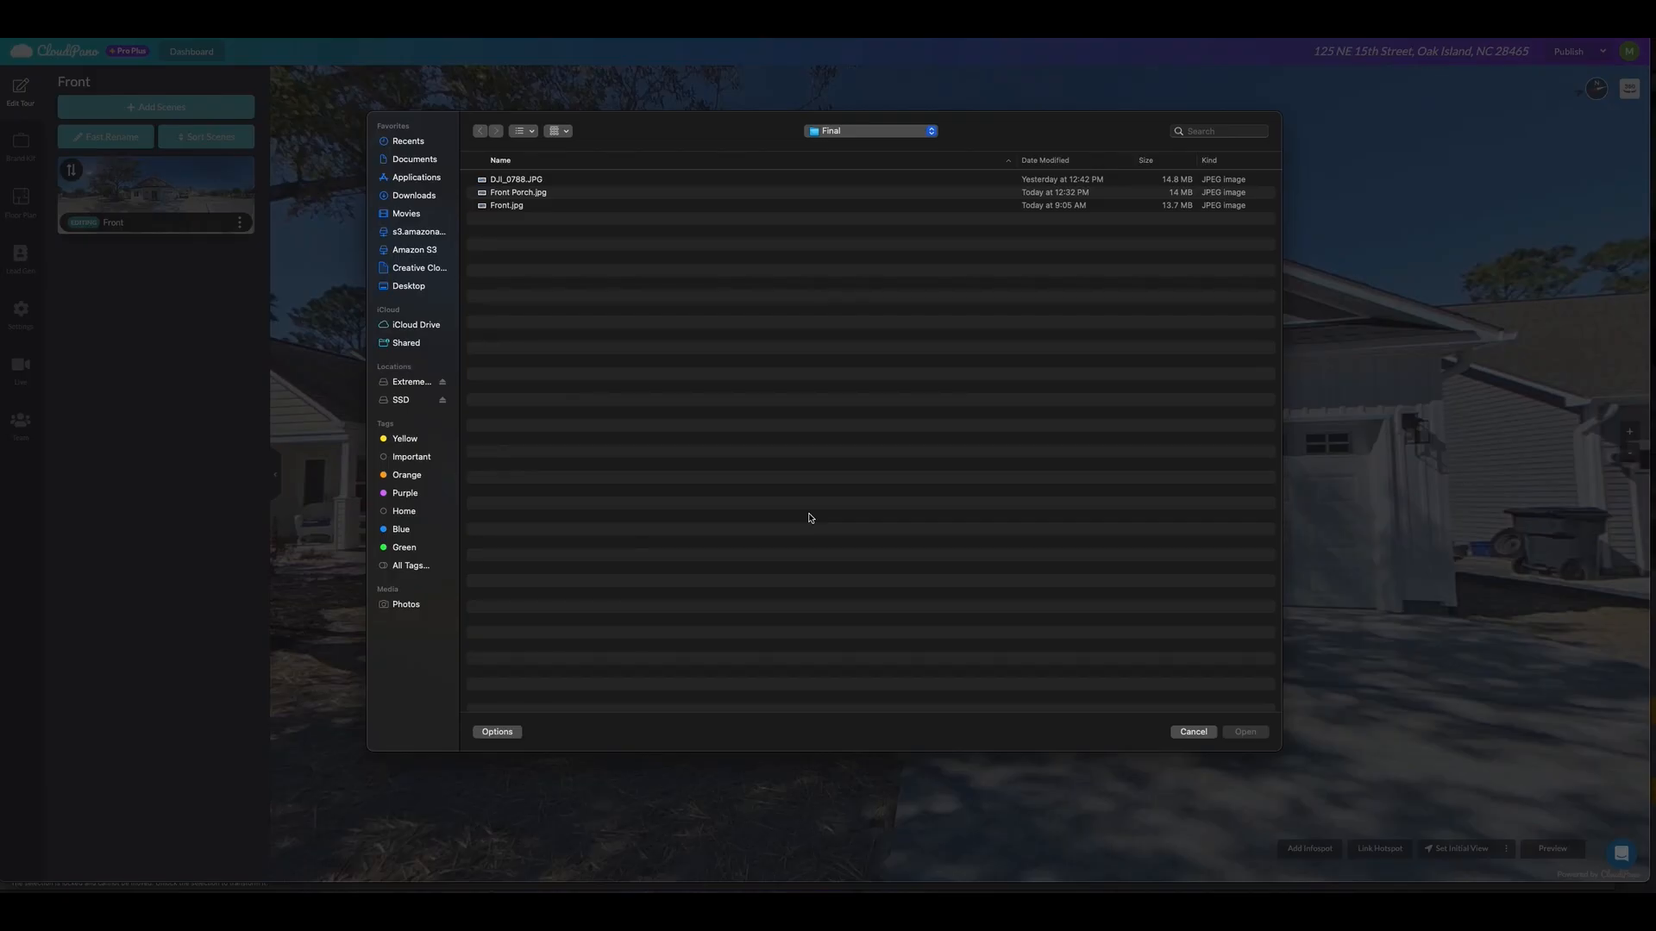
left_click(519, 193)
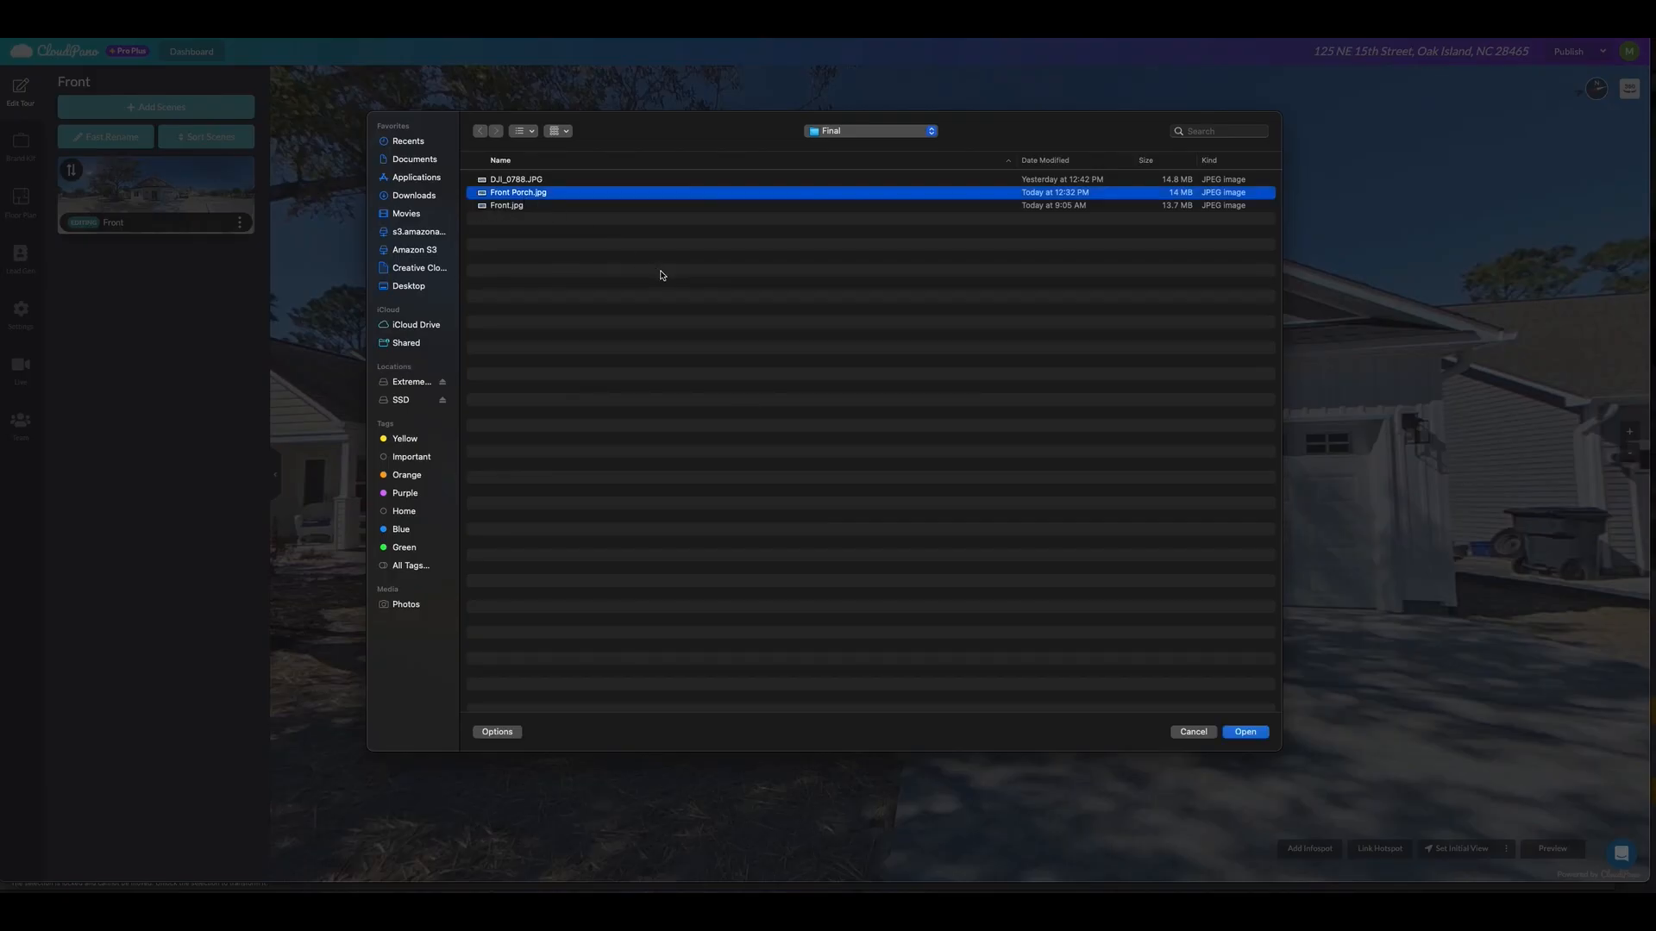
left_click(1238, 735)
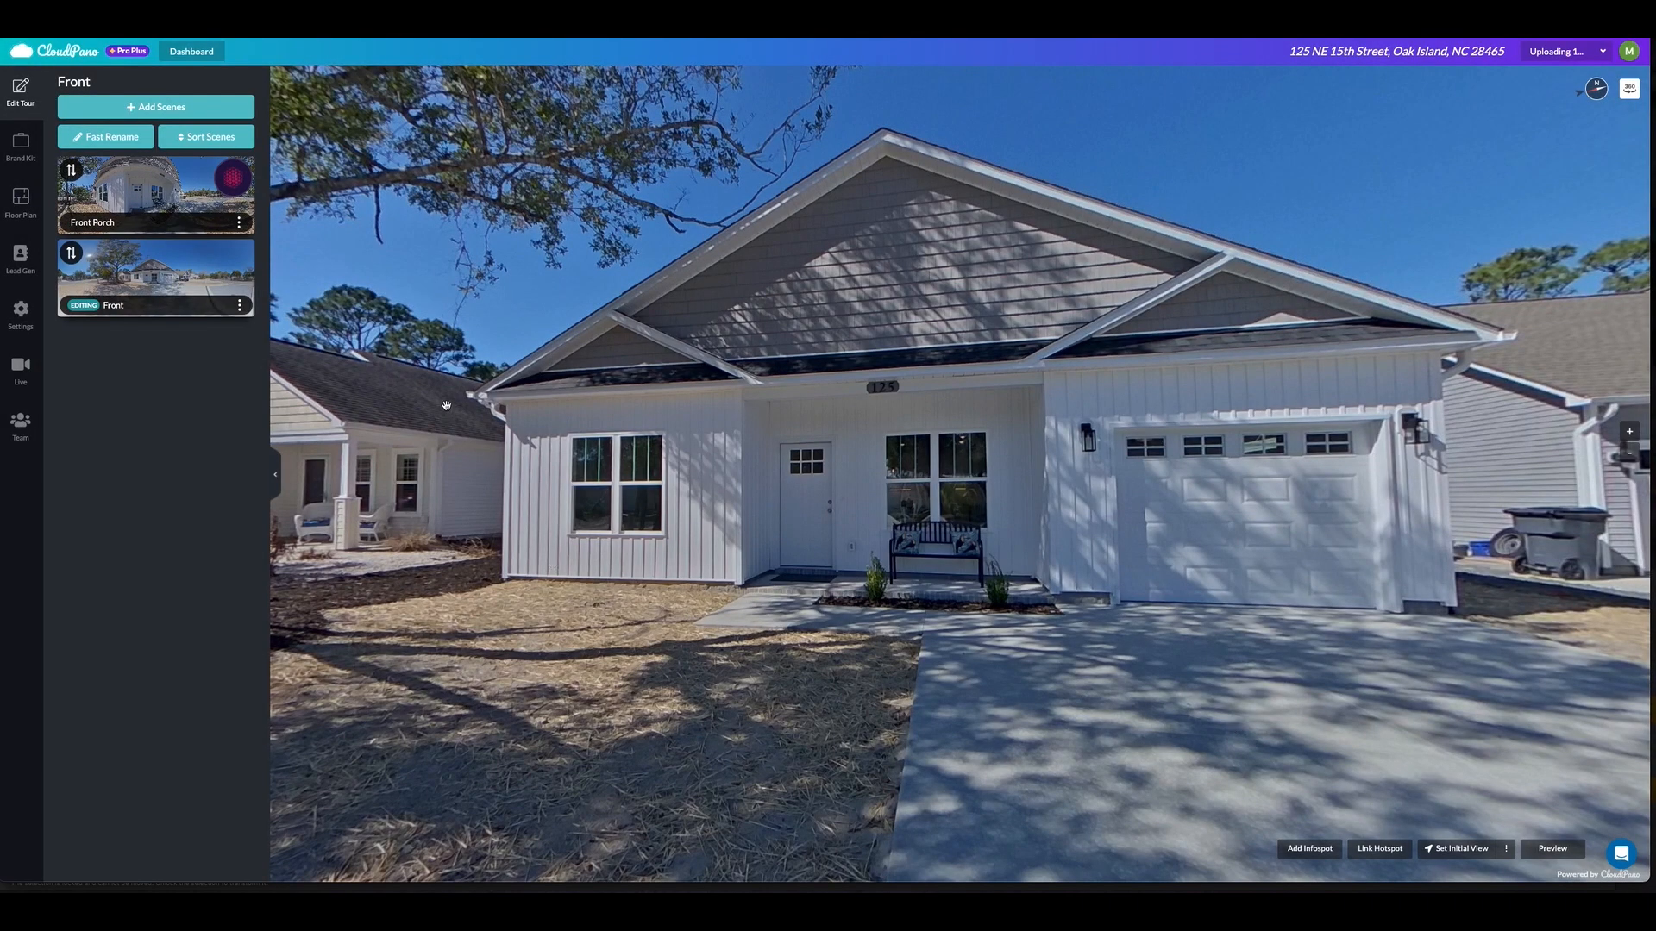
mouse_move(234, 172)
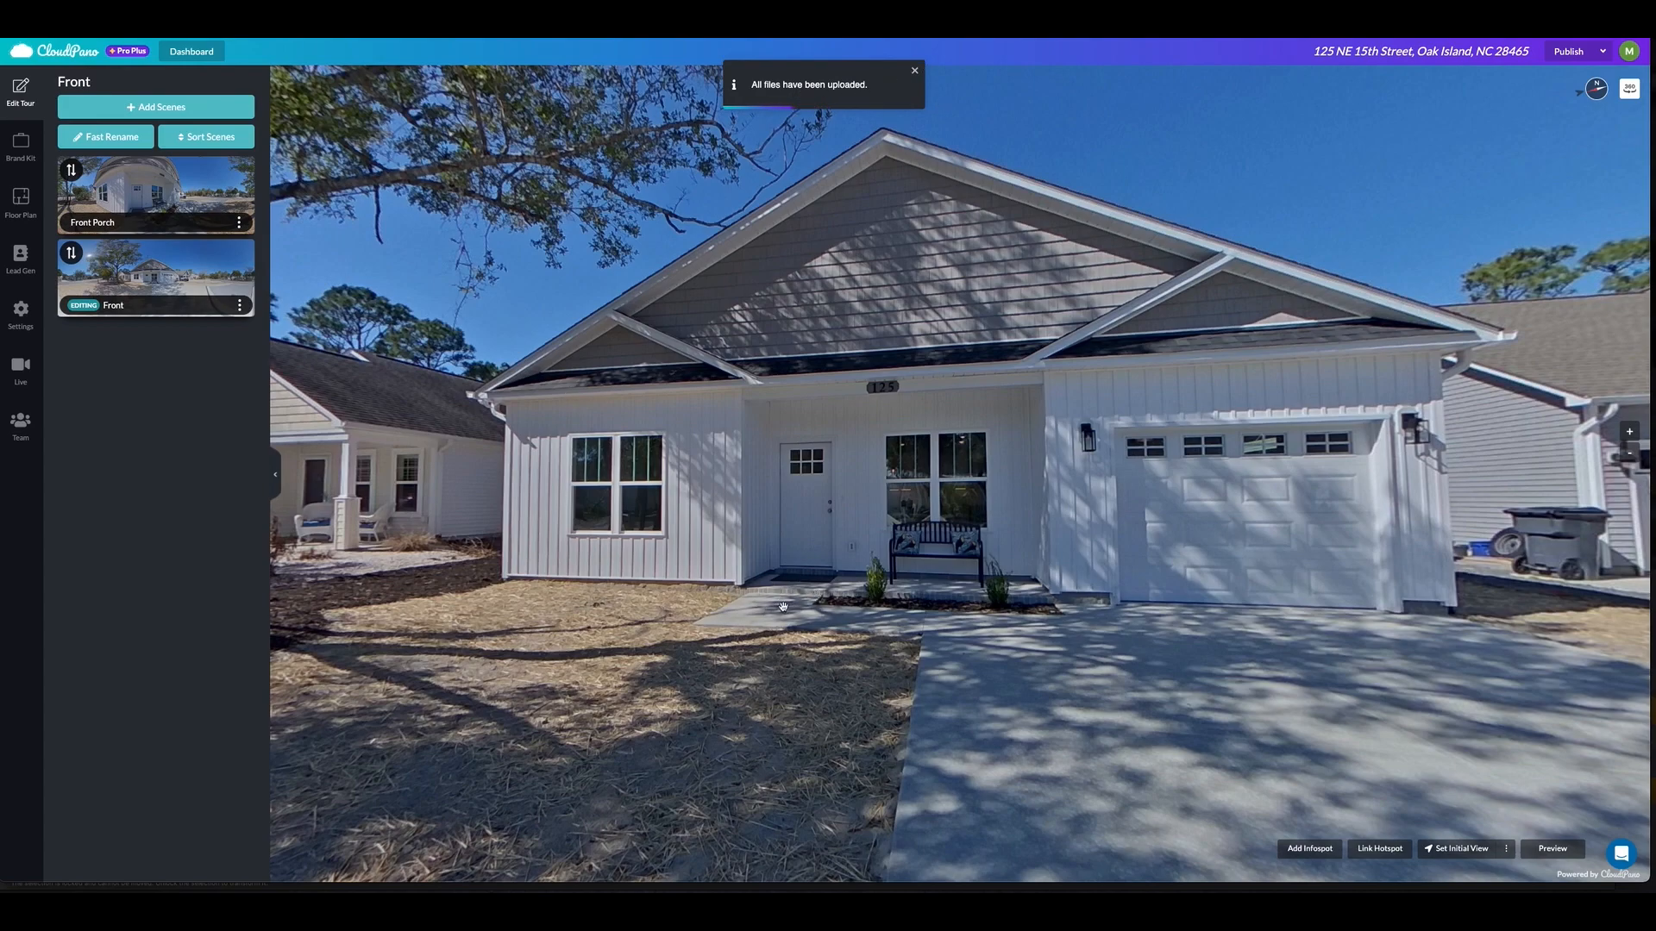
Add a link hotspot on the Front scene's walkway near the front door, attach it to Front Porch, and save it
left_click(1380, 849)
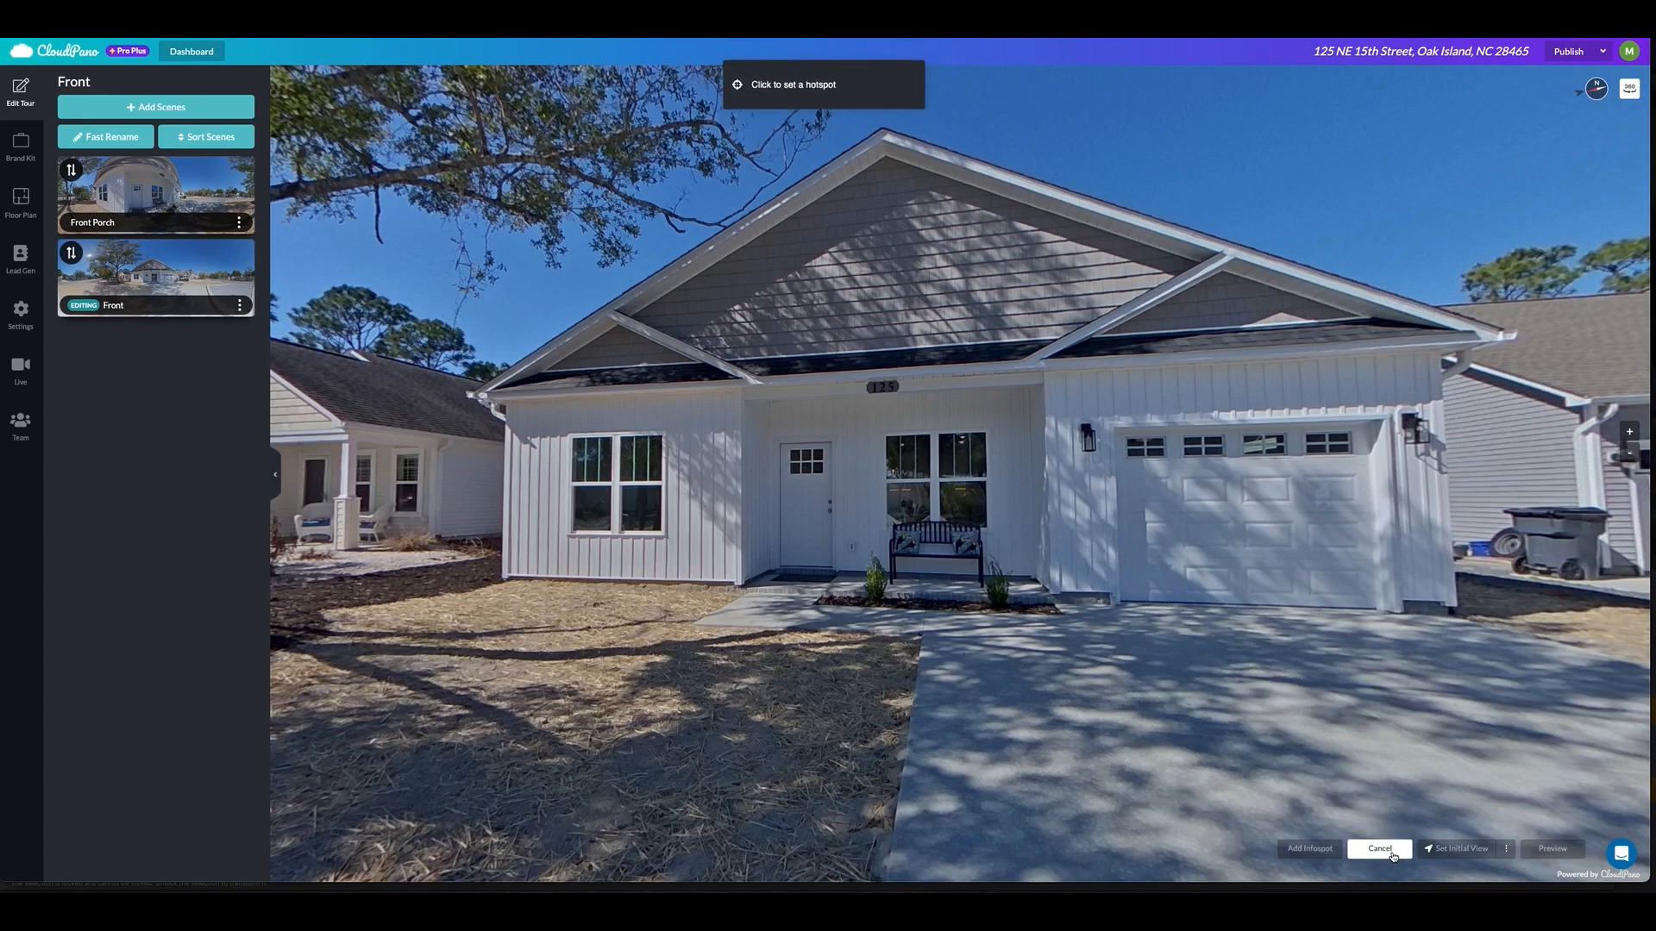
left_click(768, 607)
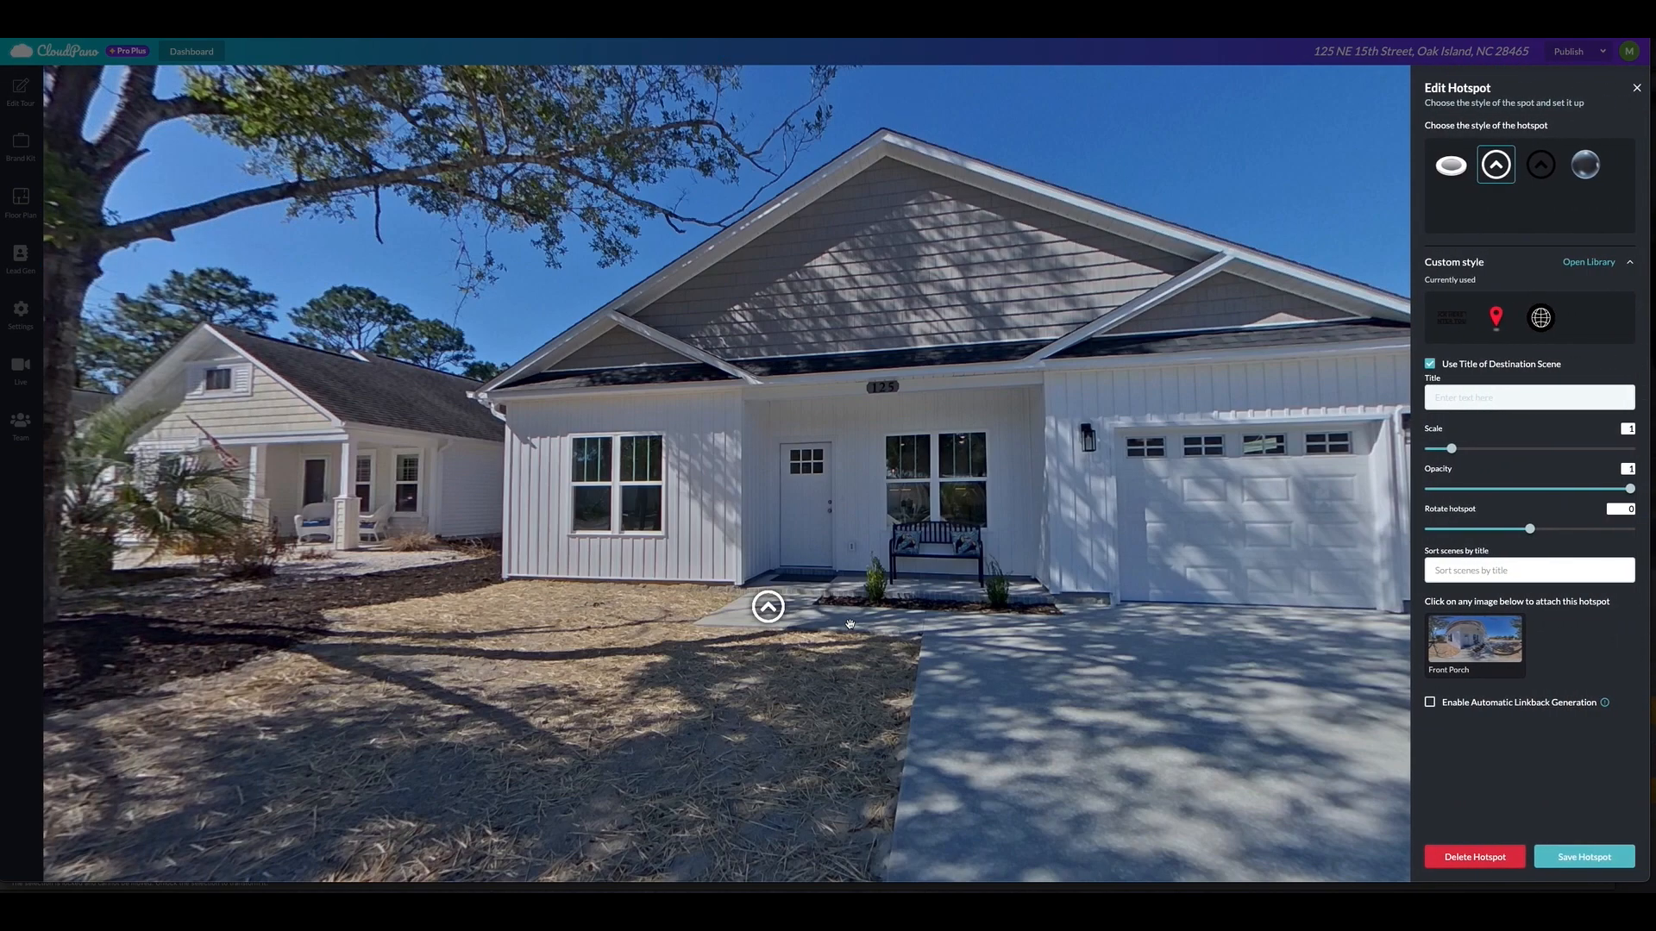
mouse_move(777, 613)
left_click(1481, 645)
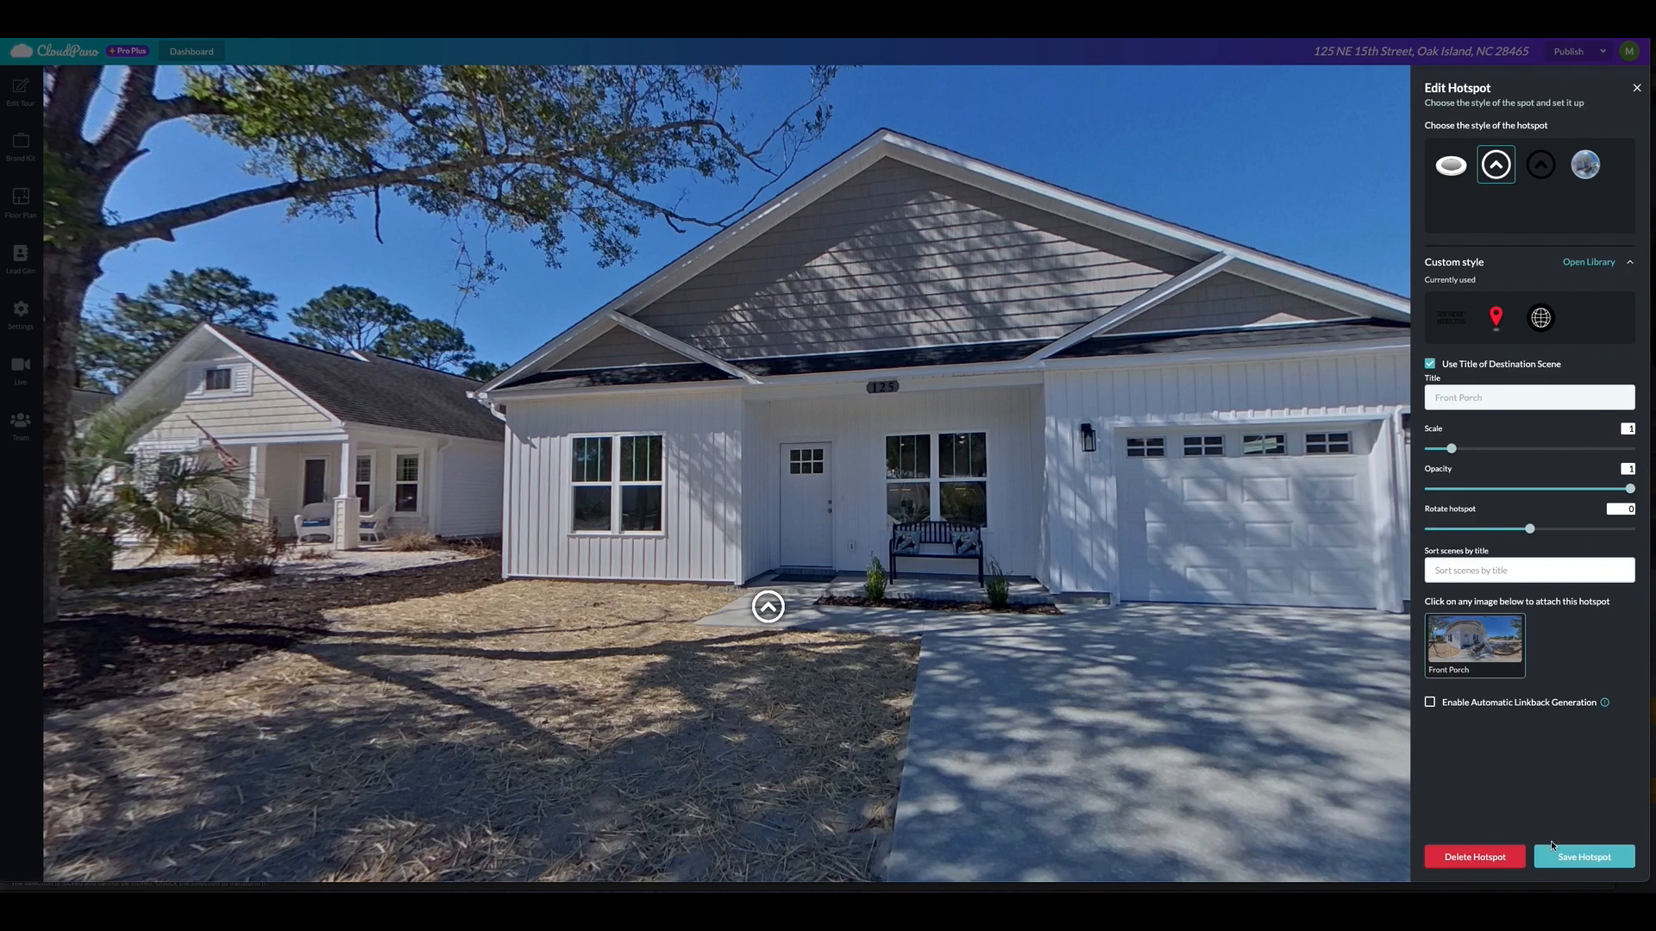
left_click(1596, 860)
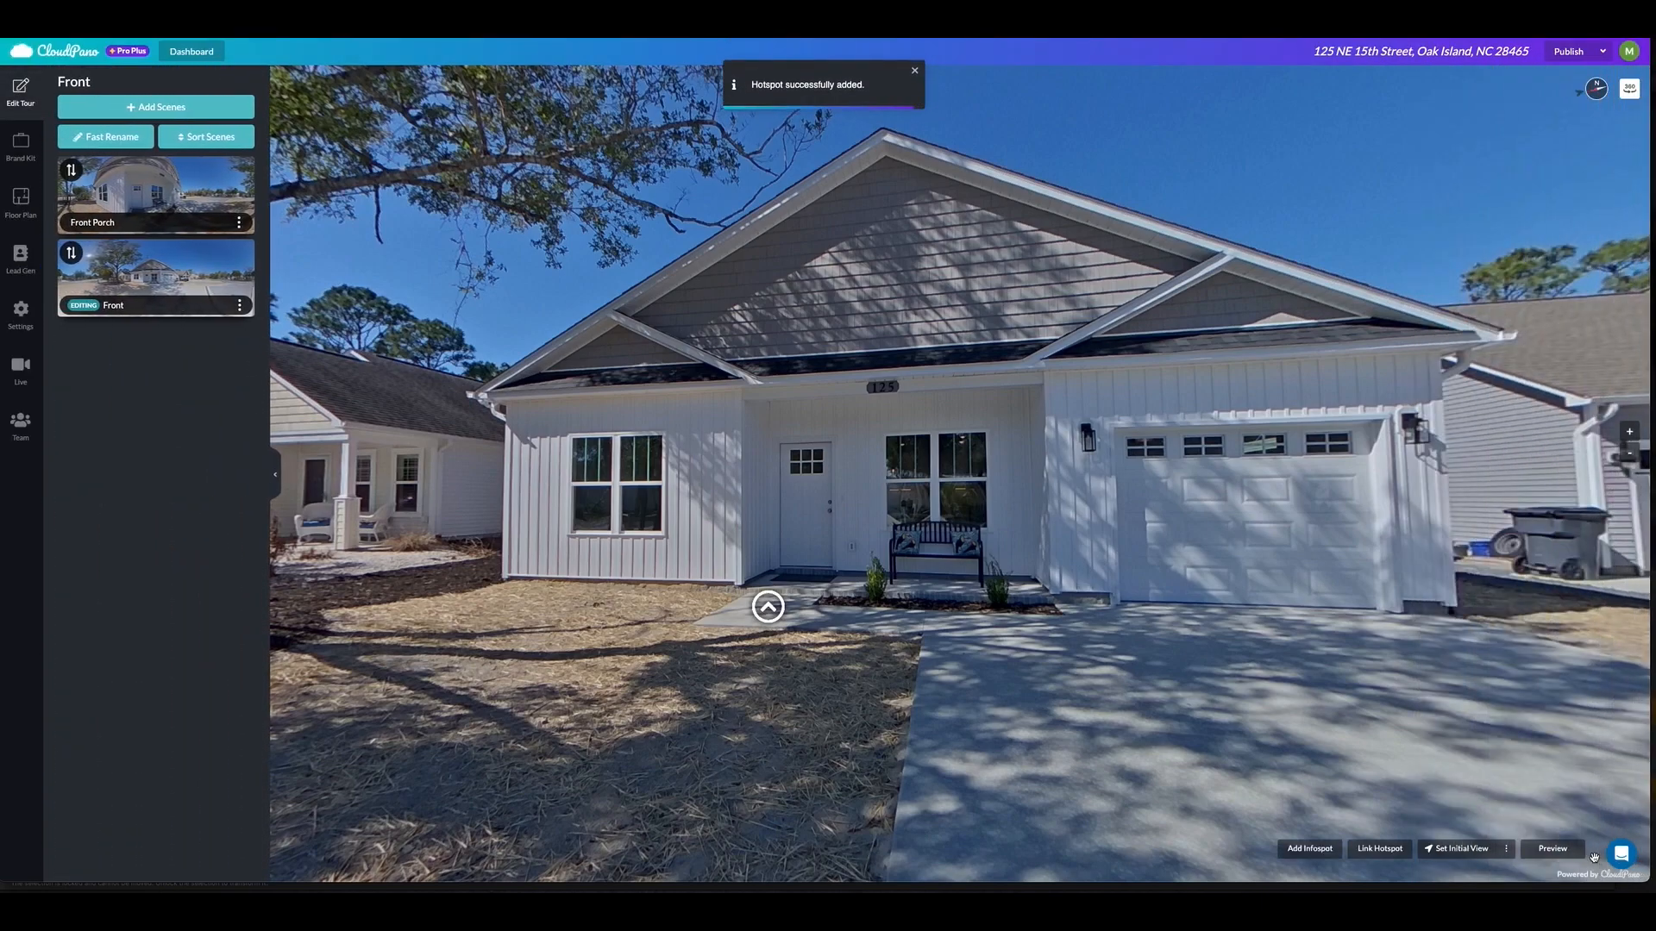
Follow the hotspot to the Front Porch scene and set its initial view facing the door and bench
left_click(767, 608)
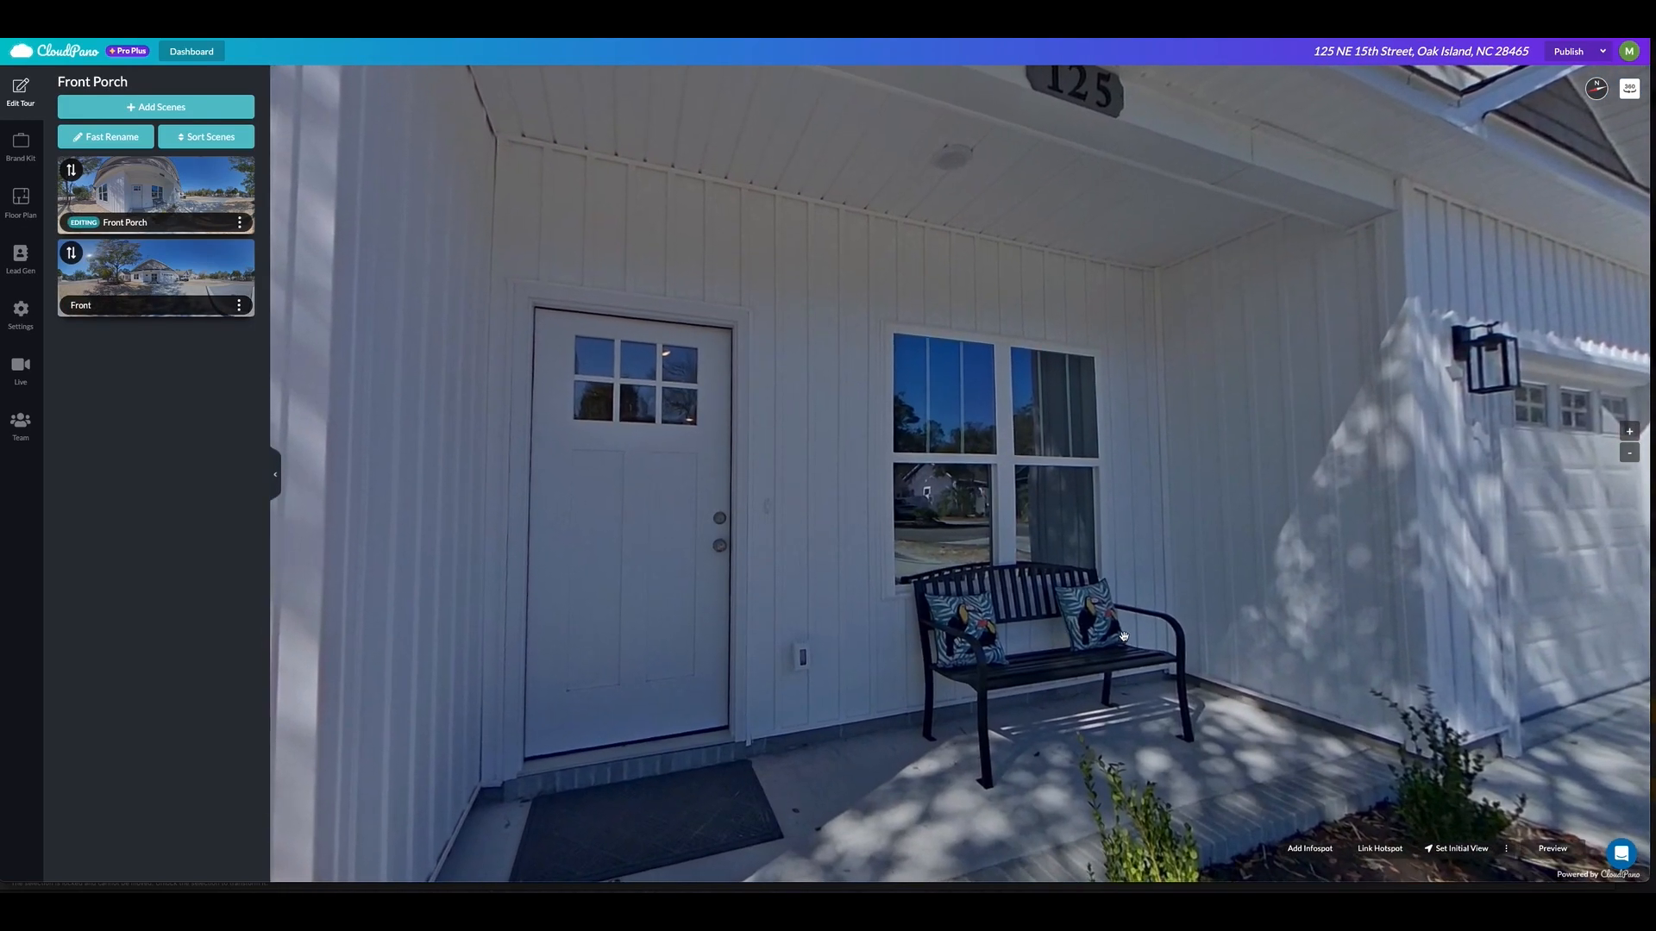
left_click_drag(1123, 636, 1112, 593)
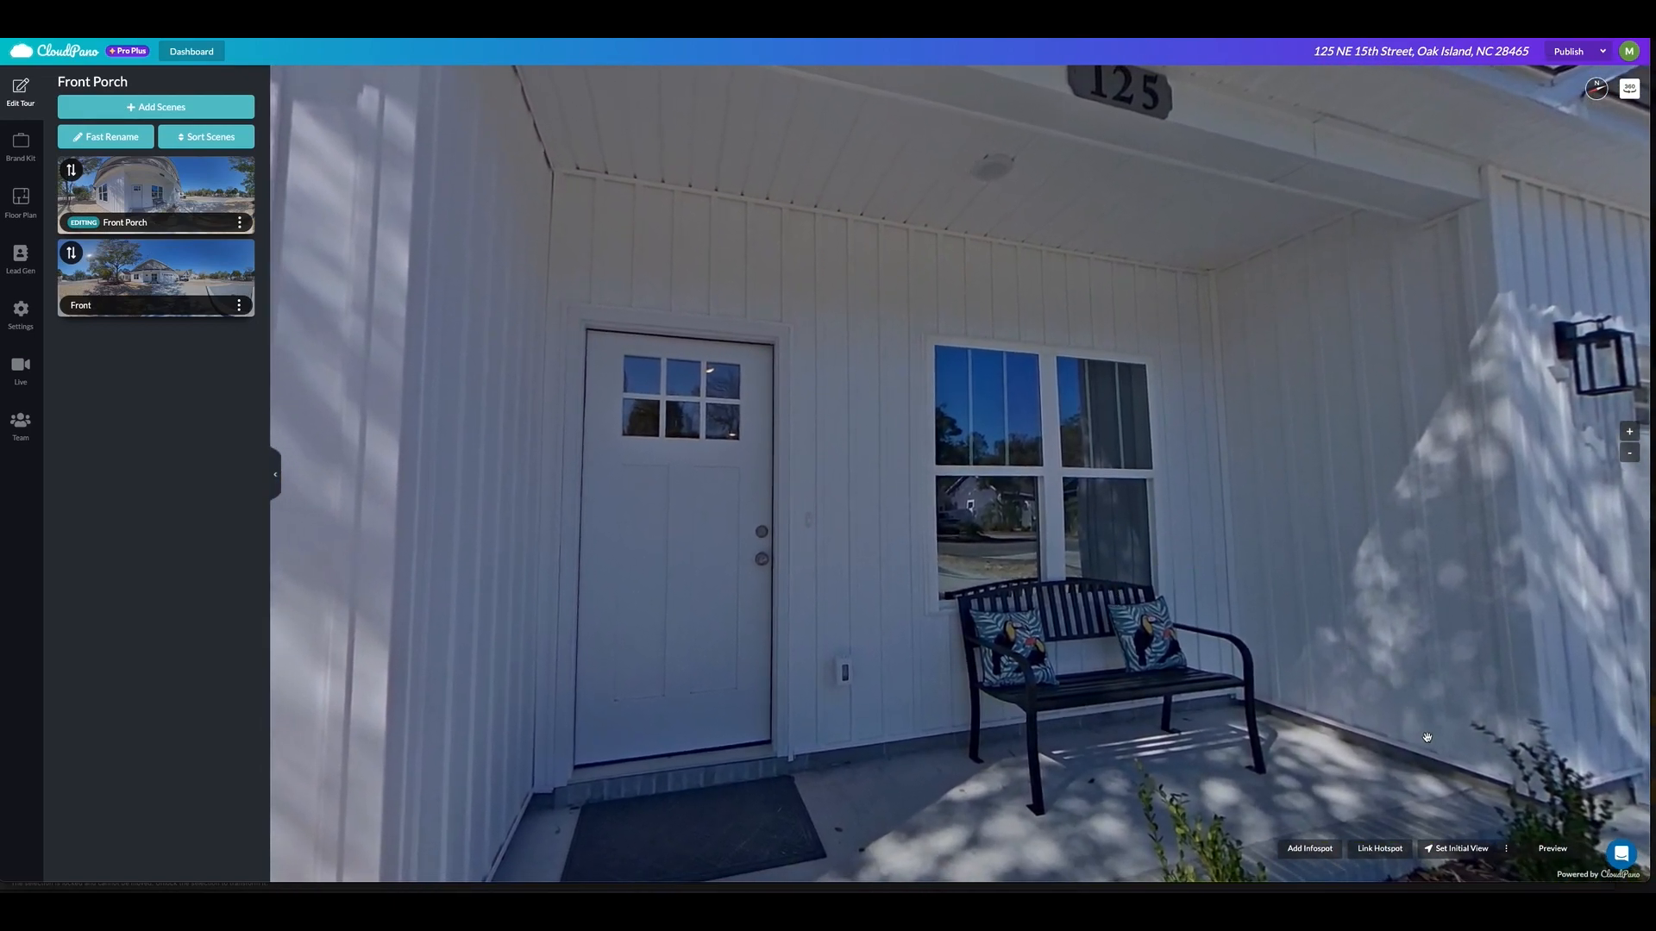
left_click(1451, 850)
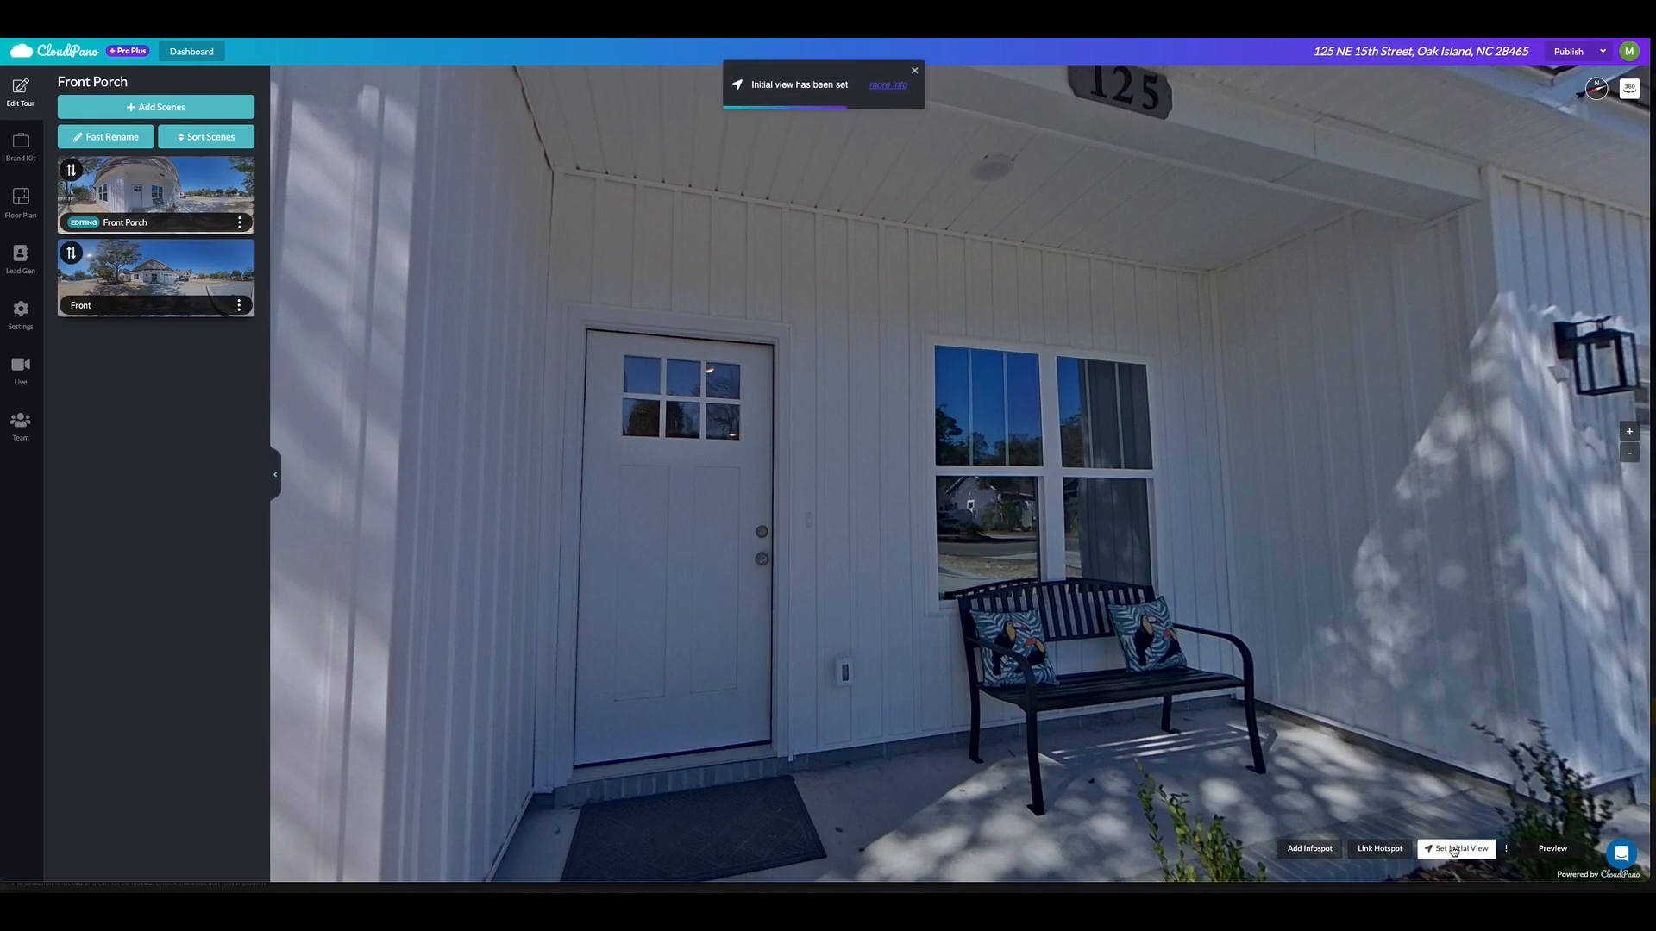
Add a link hotspot at the street end of the driveway in Front Porch, attach it to Front, and save it
left_click_drag(1381, 598, 402, 570)
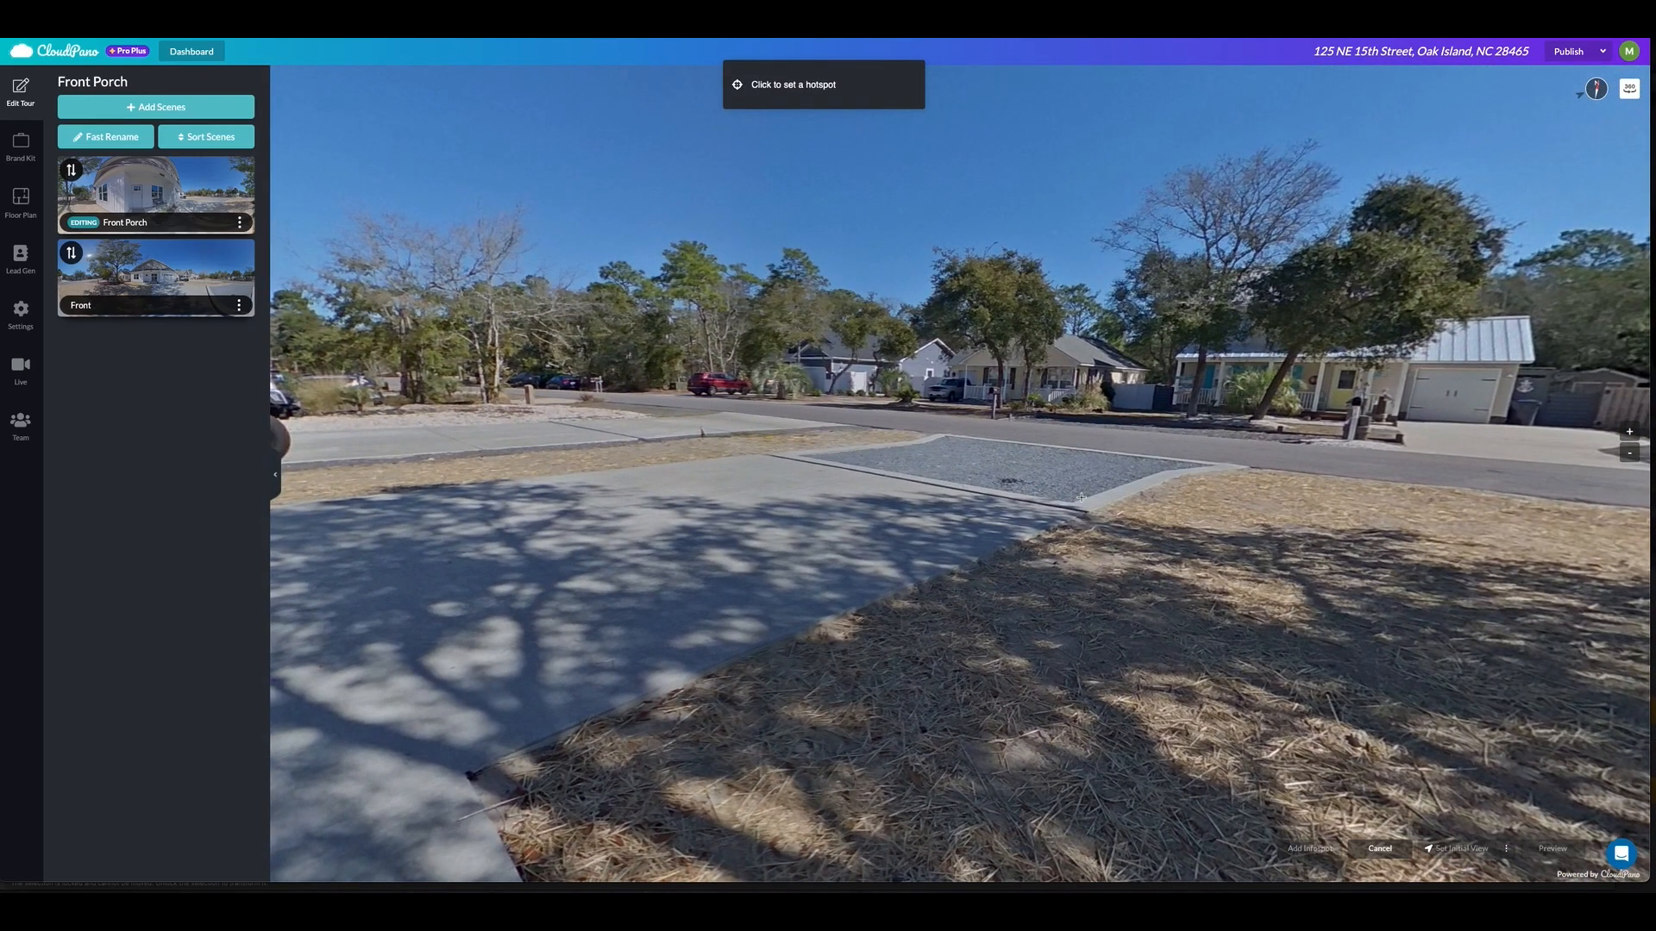
left_click(1255, 505)
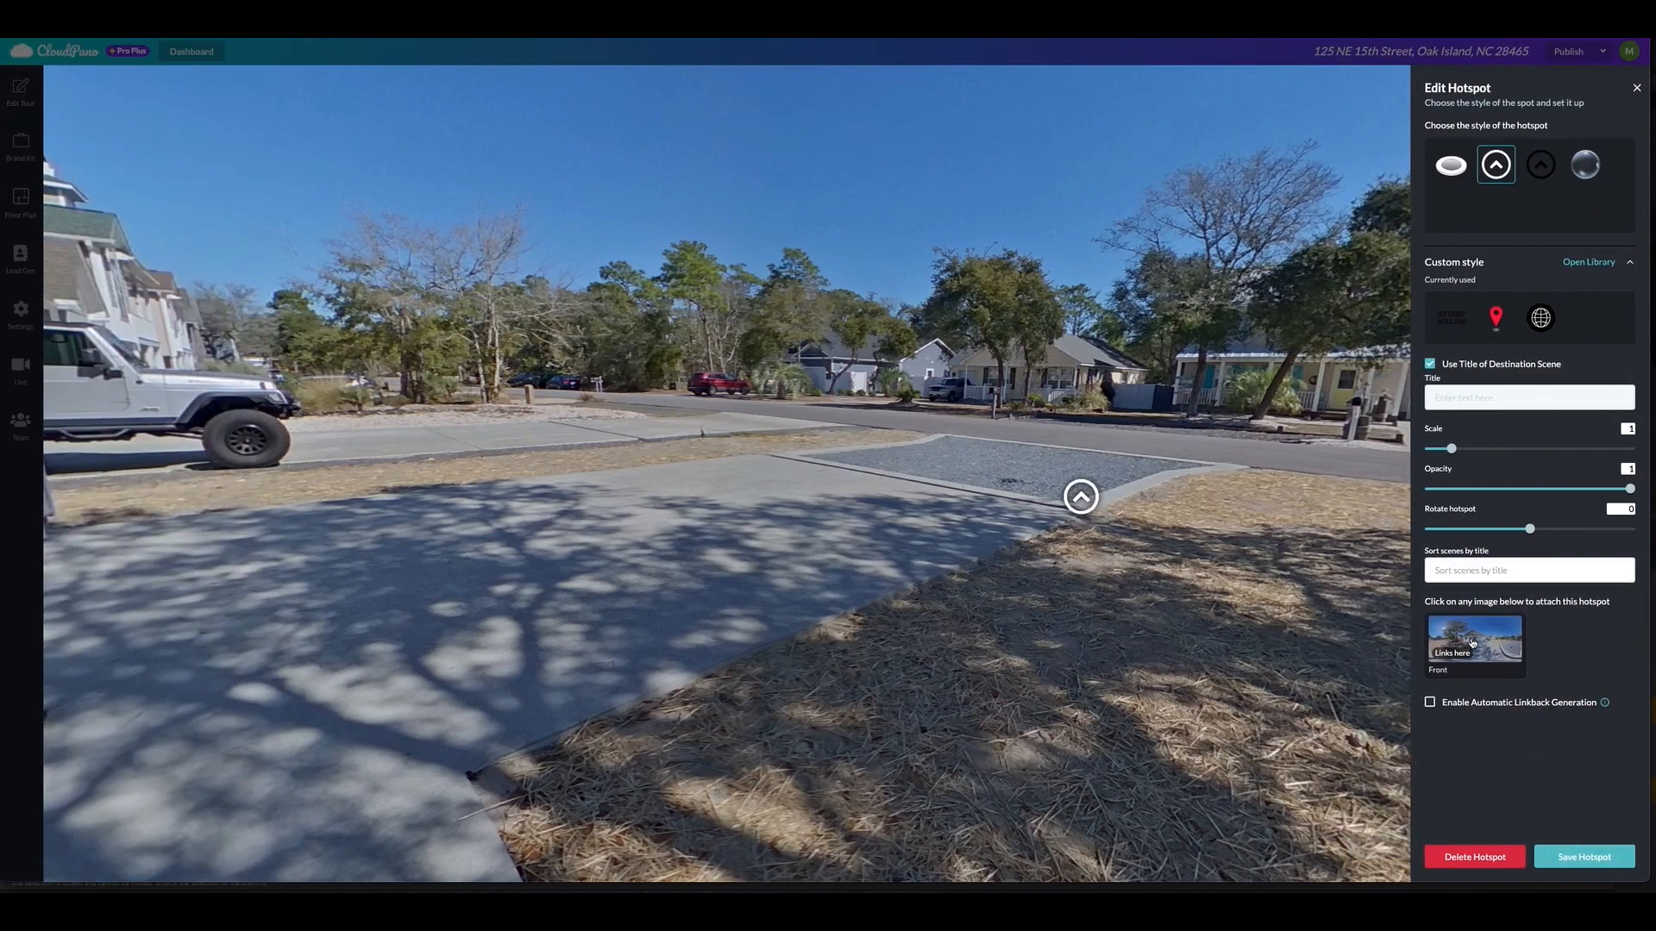
left_click(1593, 857)
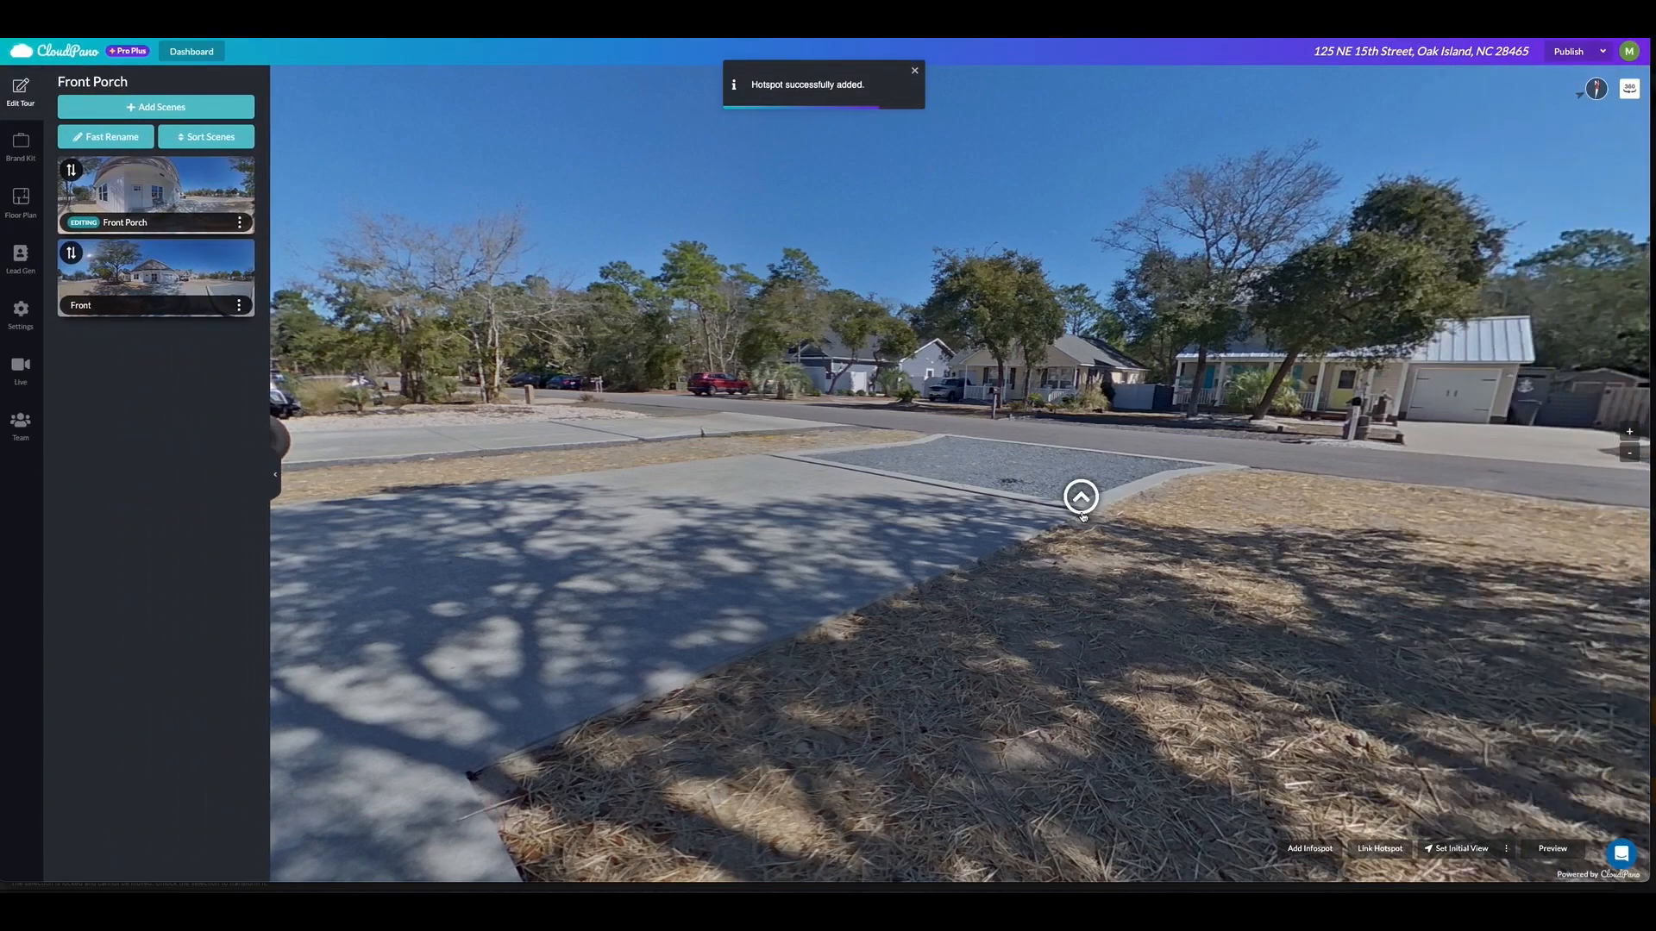
Test the hotspots in both directions between the Front Porch and Front scenes
left_click(1081, 497)
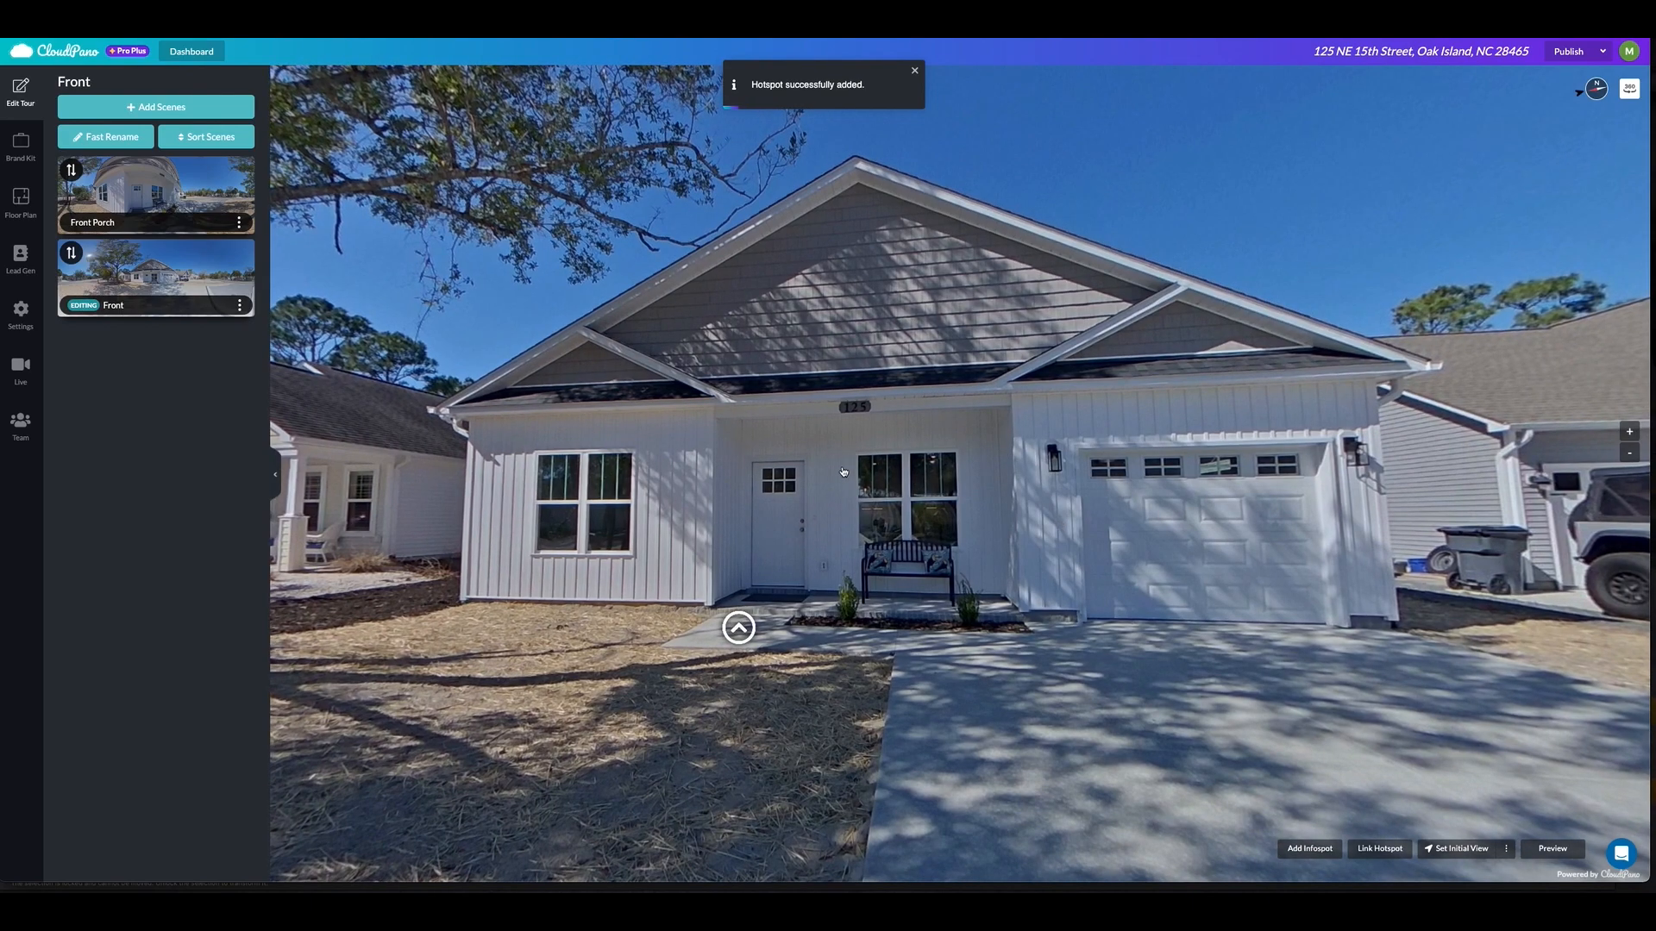
left_click_drag(950, 551, 944, 509)
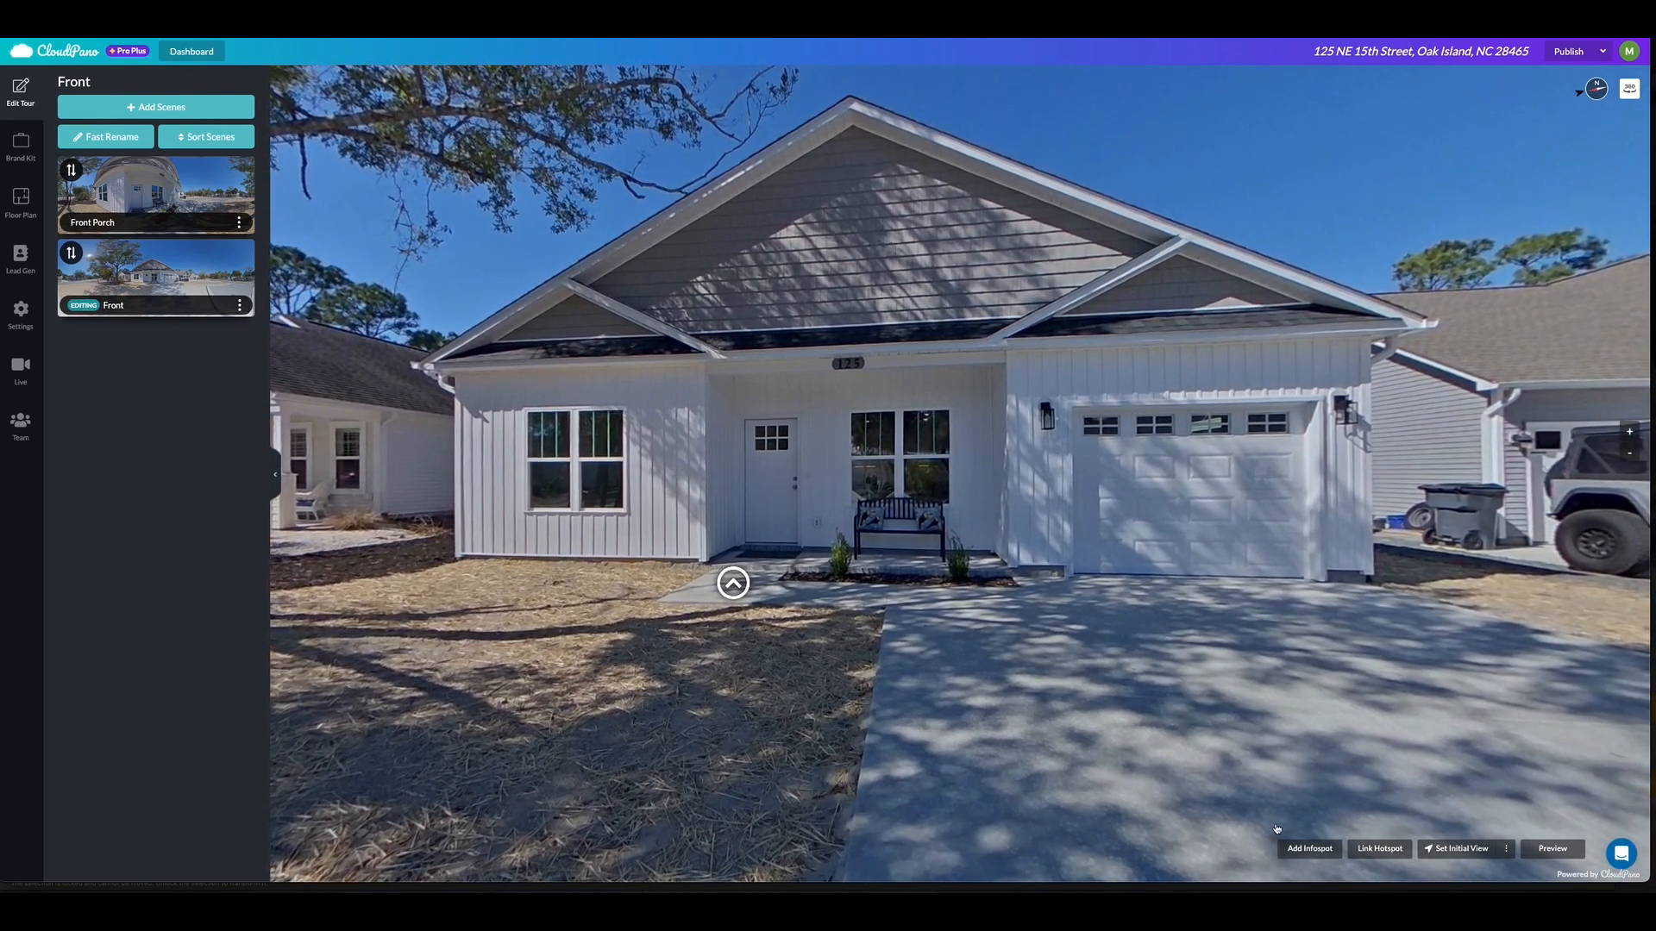
left_click(732, 584)
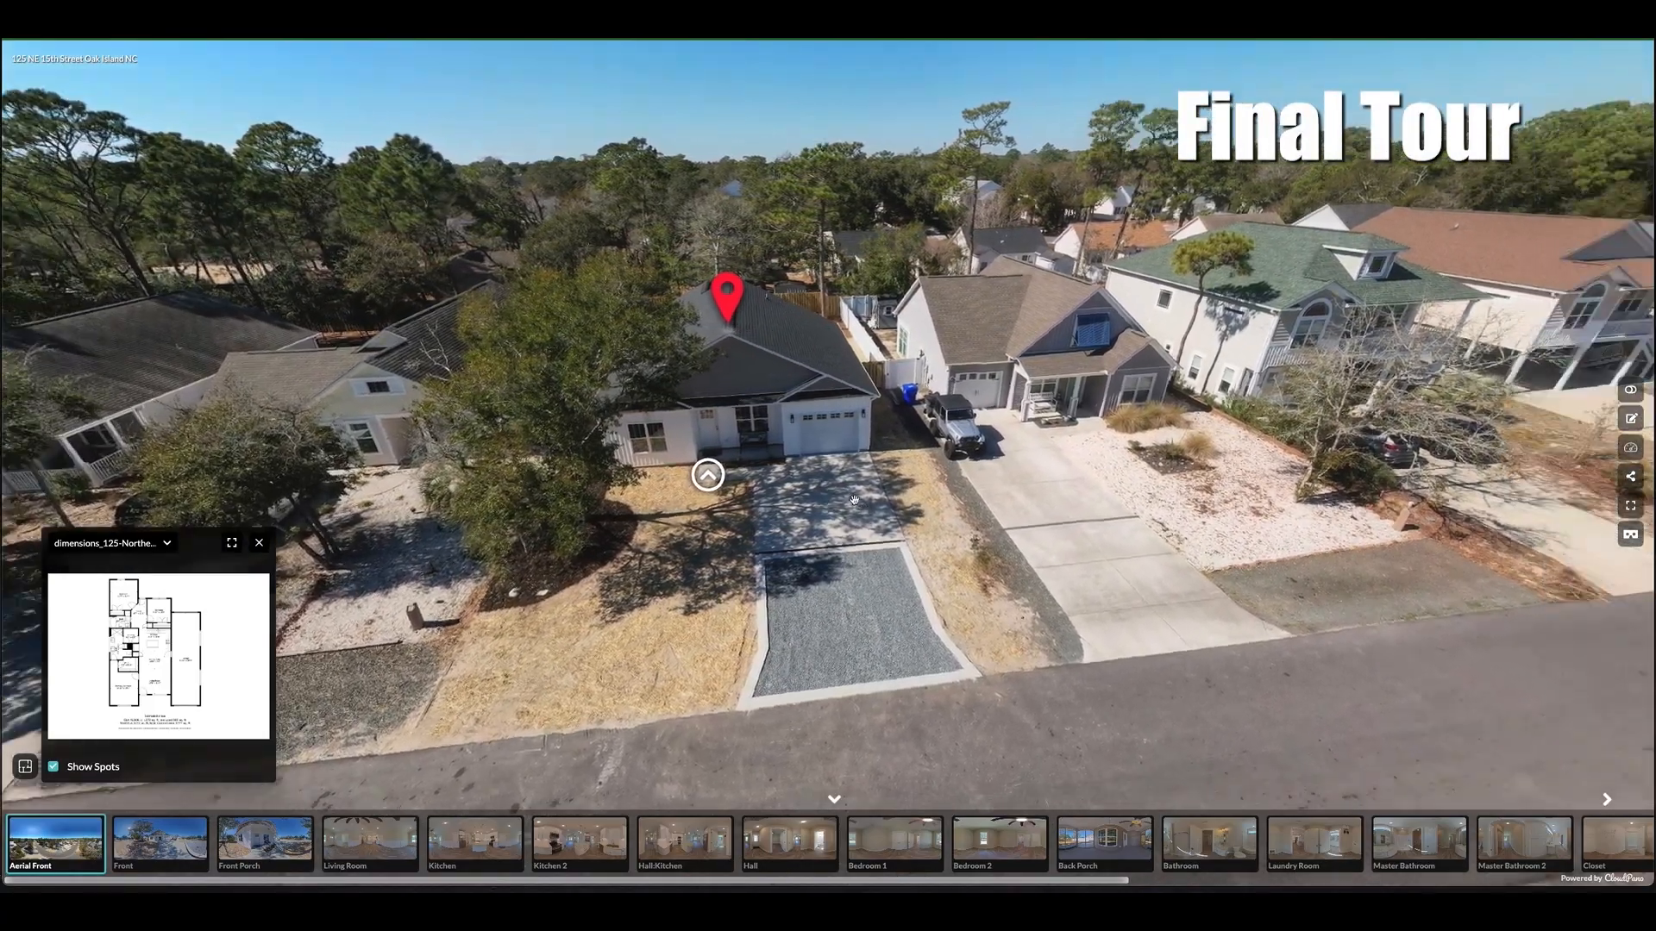
Look around the final tour's Aerial Front scene, enter the Front scene through the red map pin, and continue toward the front door
mouse_move(944, 518)
left_mouse_down()
mouse_move(673, 371)
mouse_move(440, 301)
mouse_move(238, 613)
mouse_move(211, 733)
mouse_move(552, 586)
mouse_move(902, 473)
mouse_move(550, 530)
left_mouse_up()
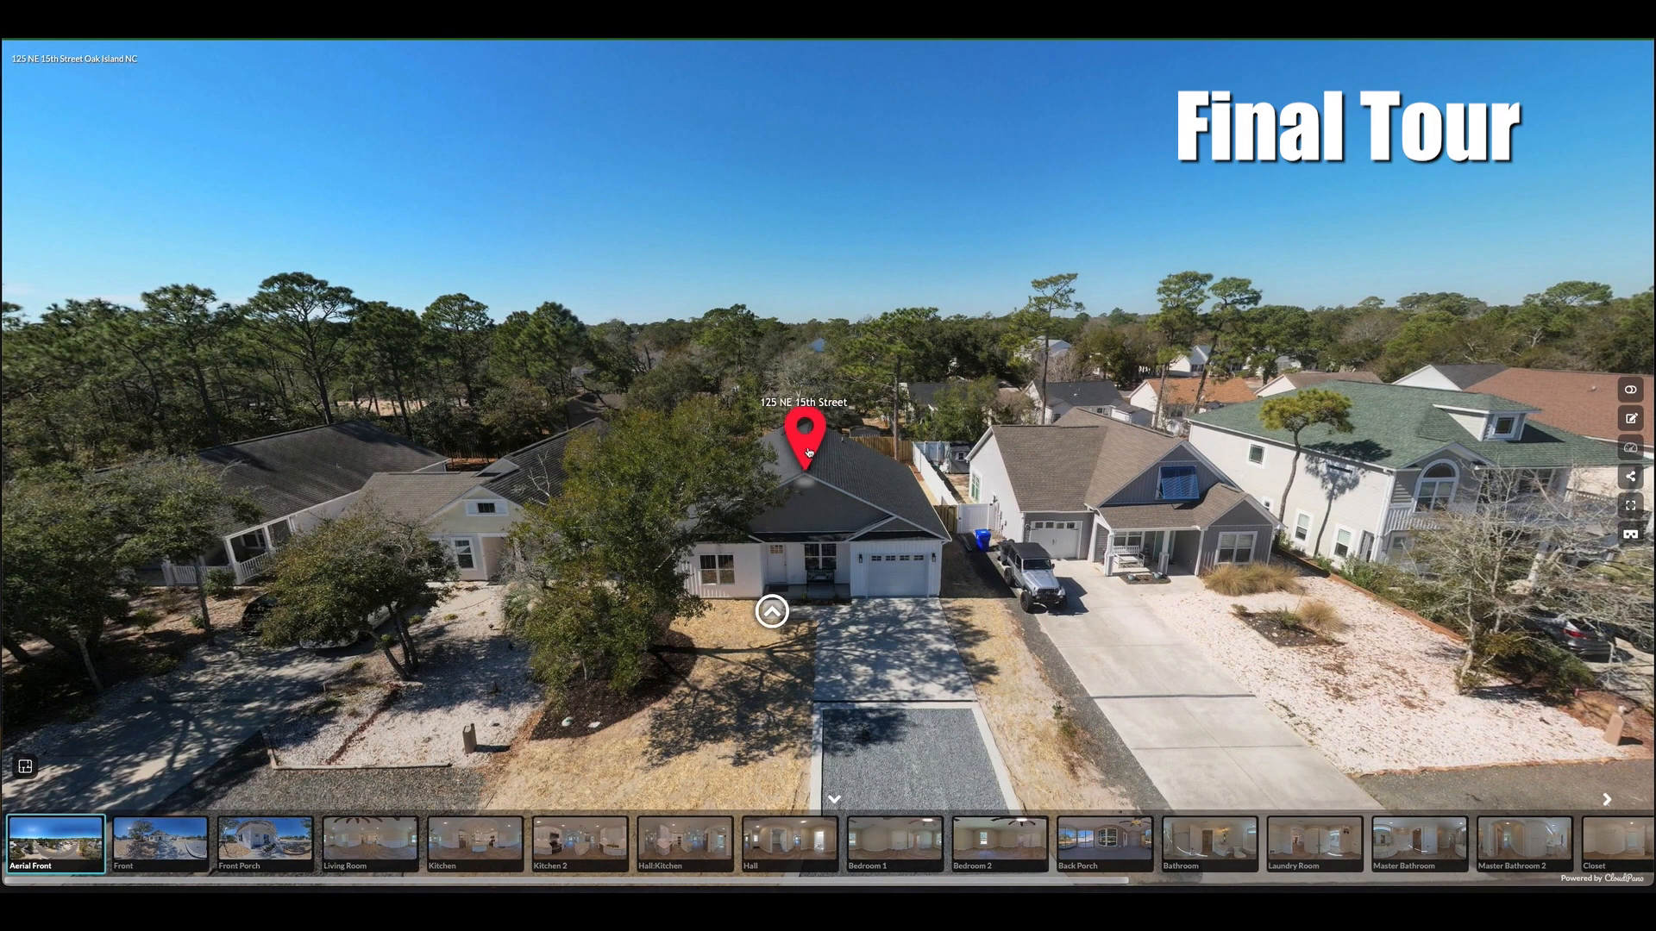
left_click(806, 445)
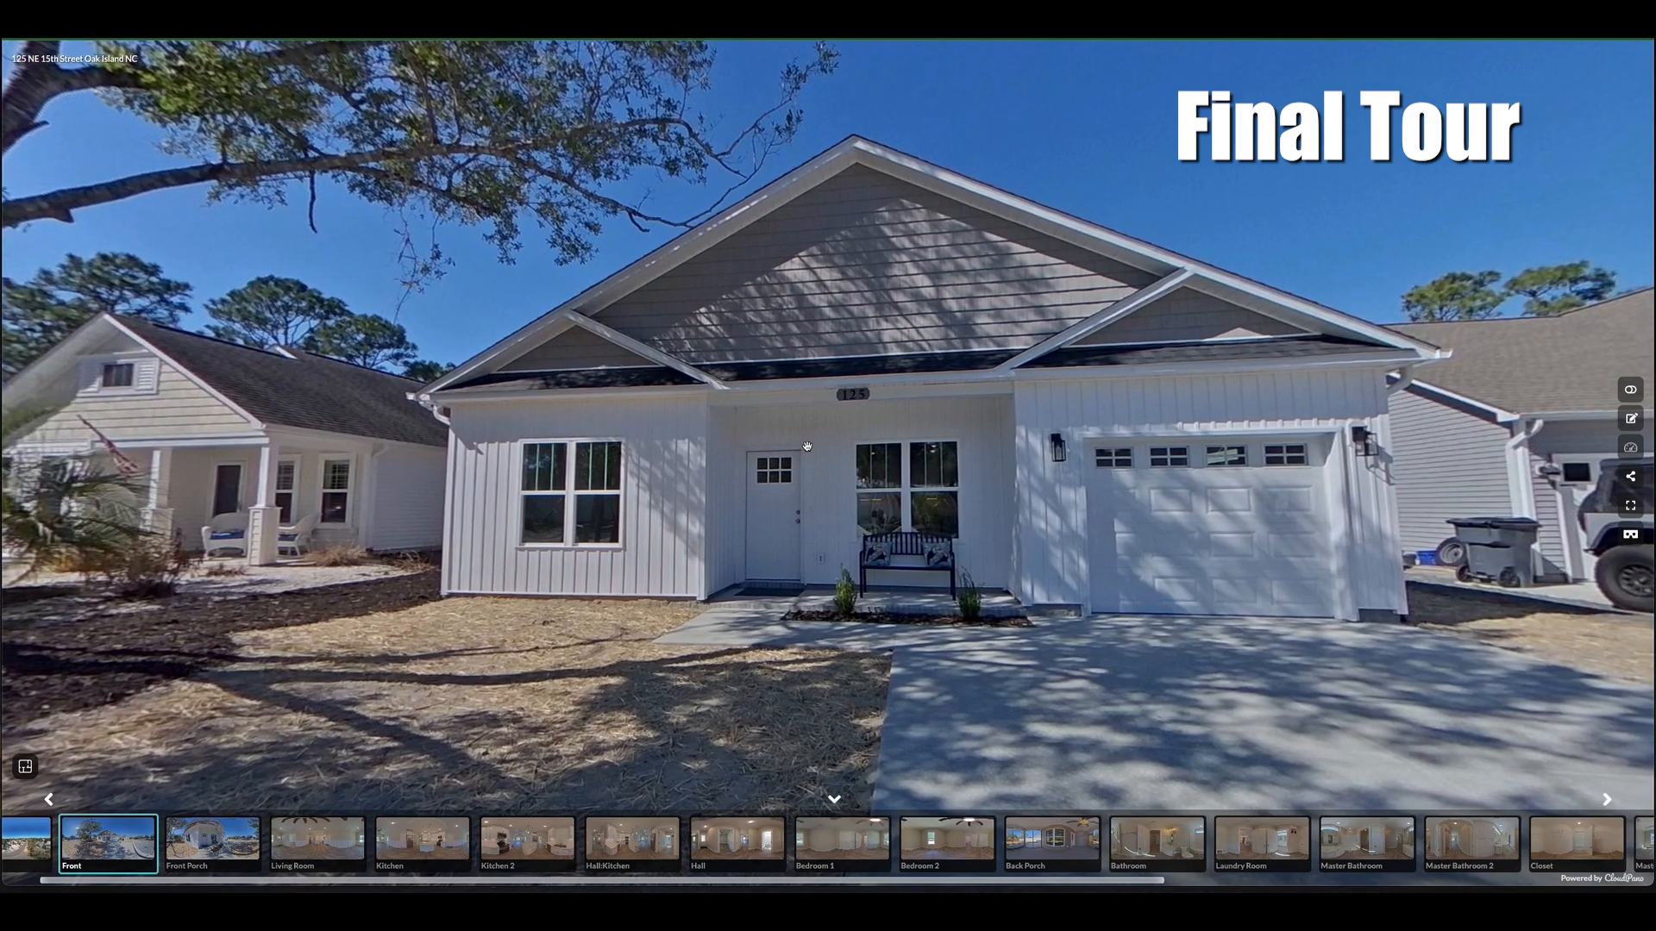
left_click(767, 547)
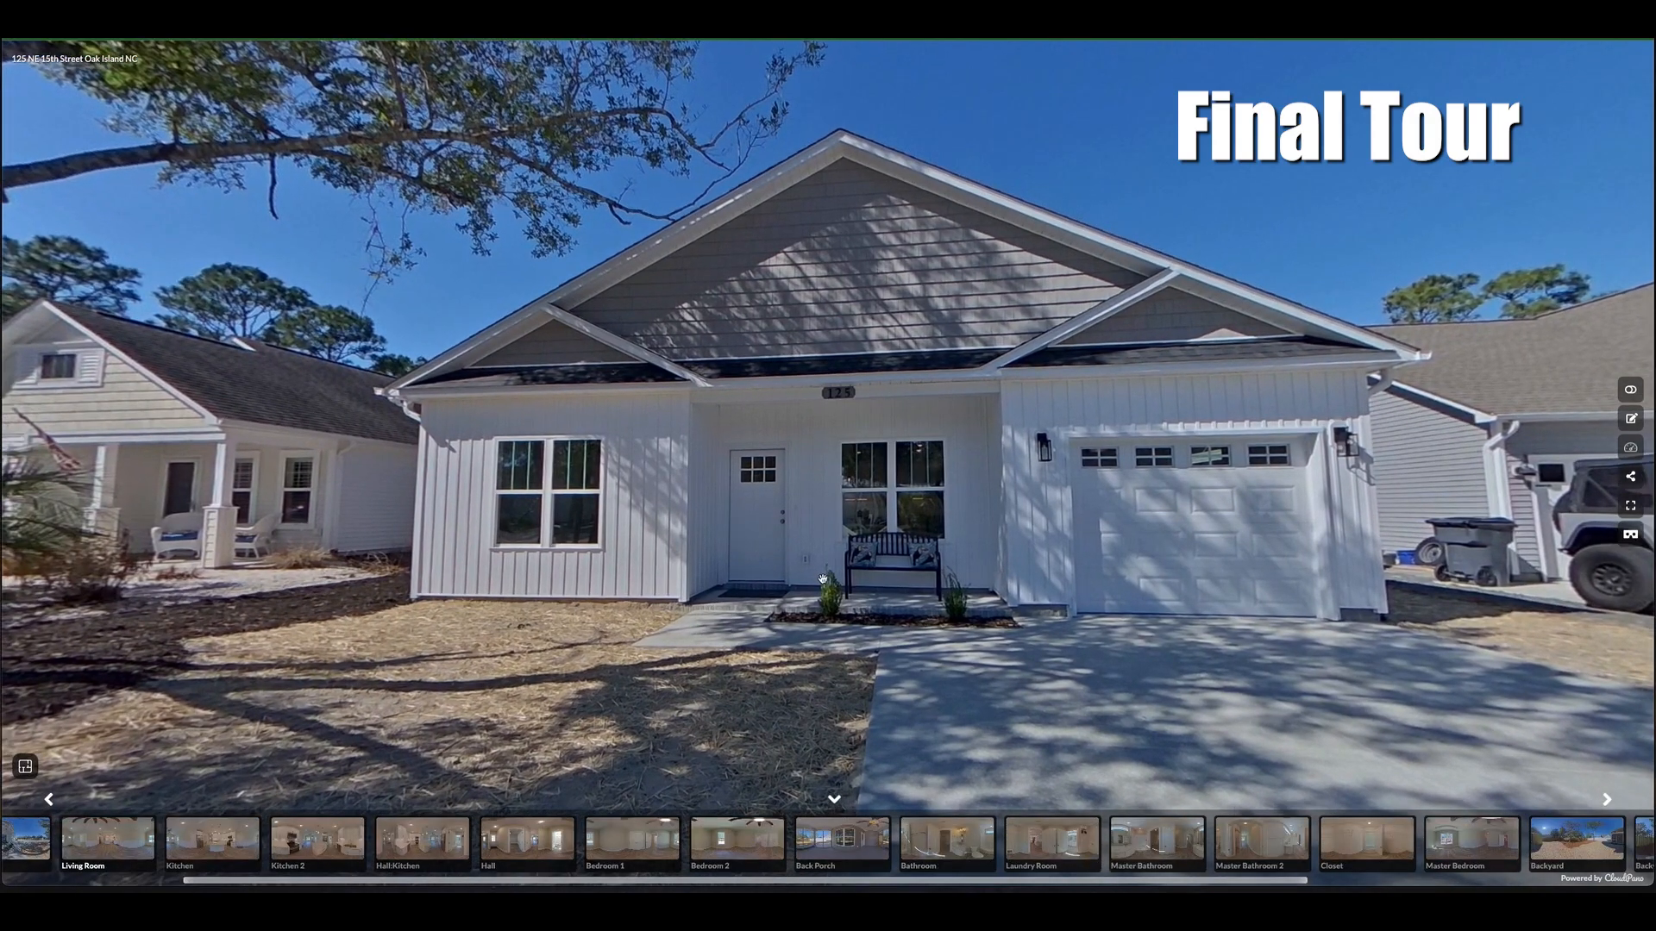
Walk from the Living Room through the Kitchen 2 and Hall-Kitchen scenes, following the hotspots into the Hall
left_click_drag(823, 579, 821, 459)
left_click(921, 407)
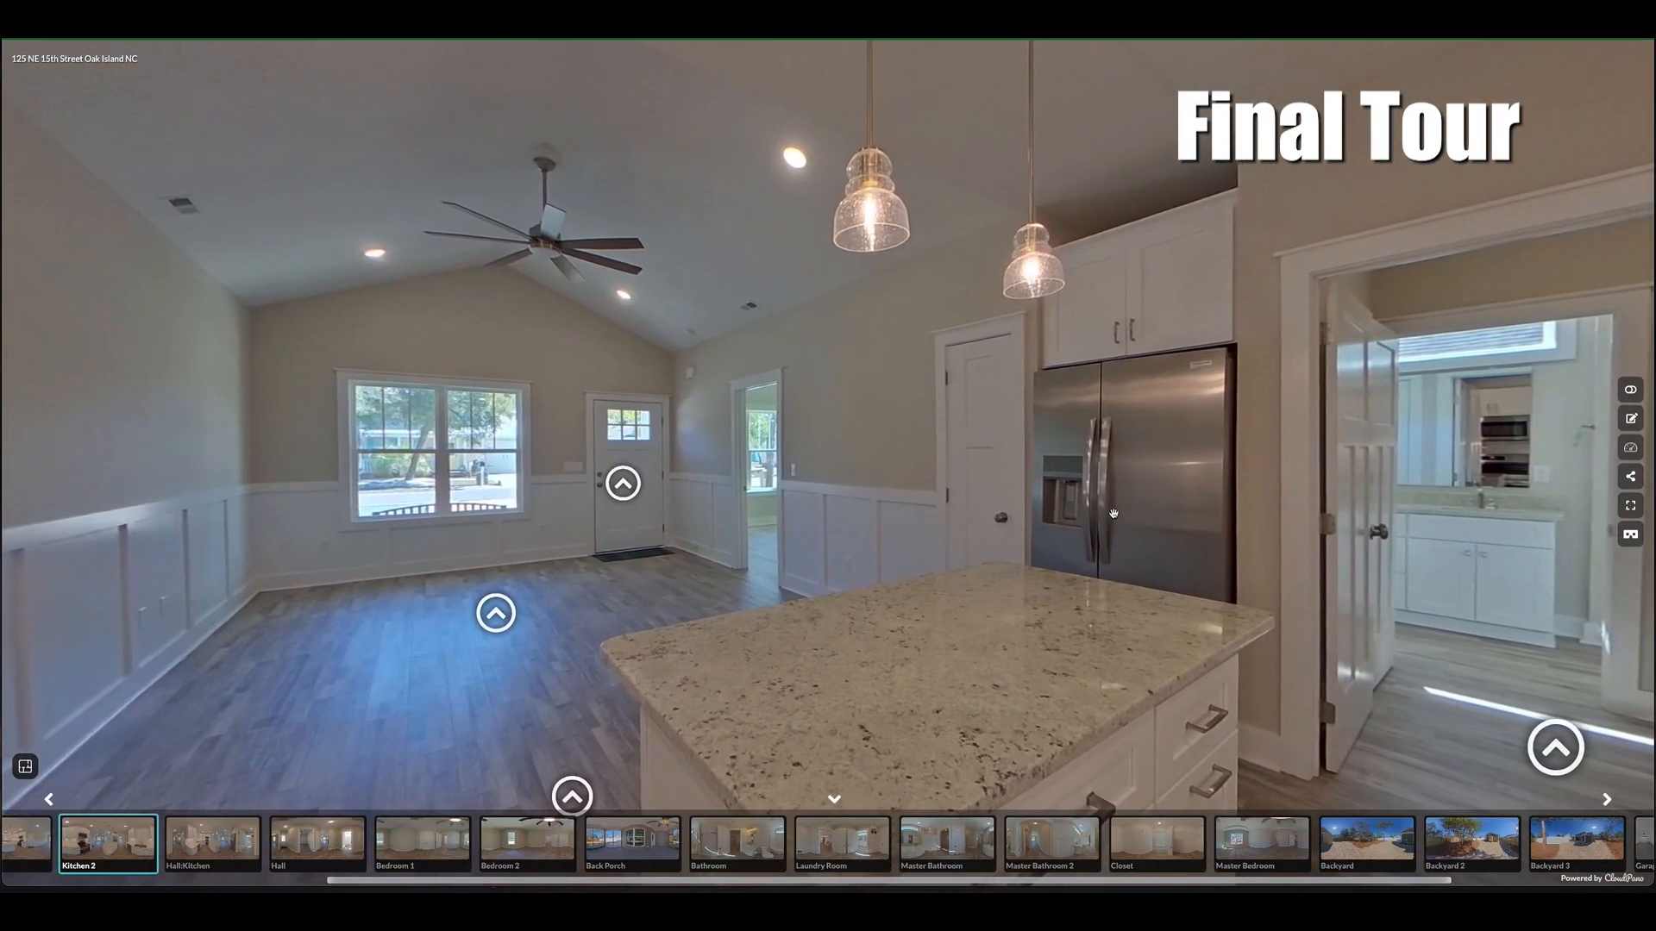
left_click_drag(1057, 544, 860, 537)
left_click(772, 684)
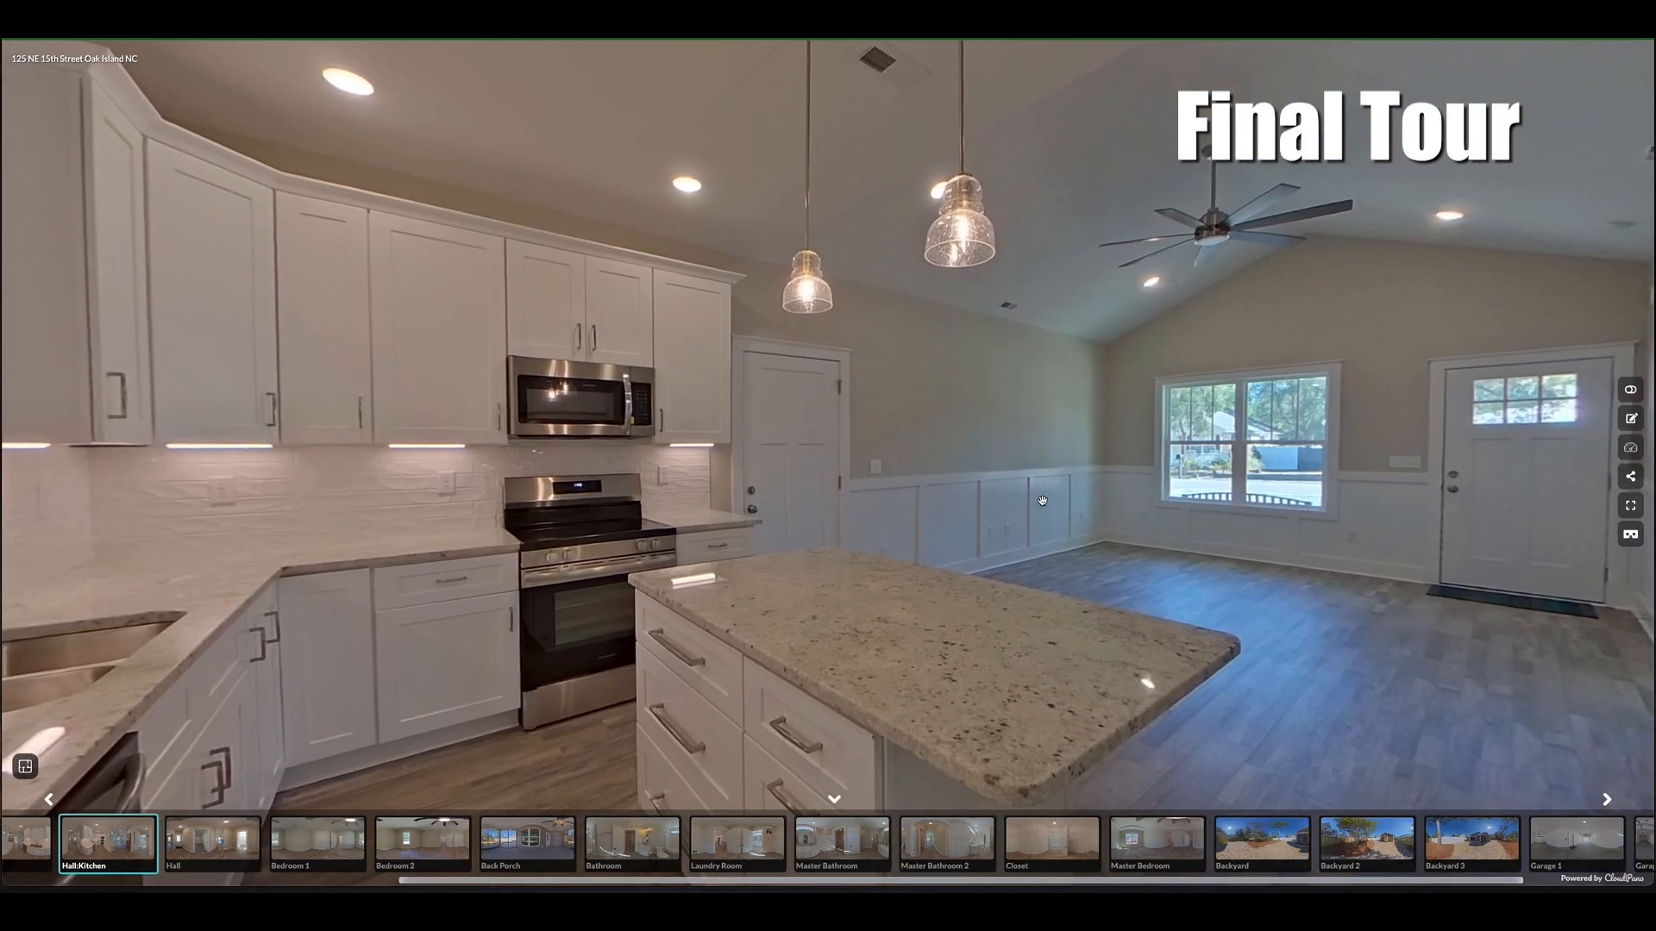
left_click_drag(1319, 533, 1165, 498)
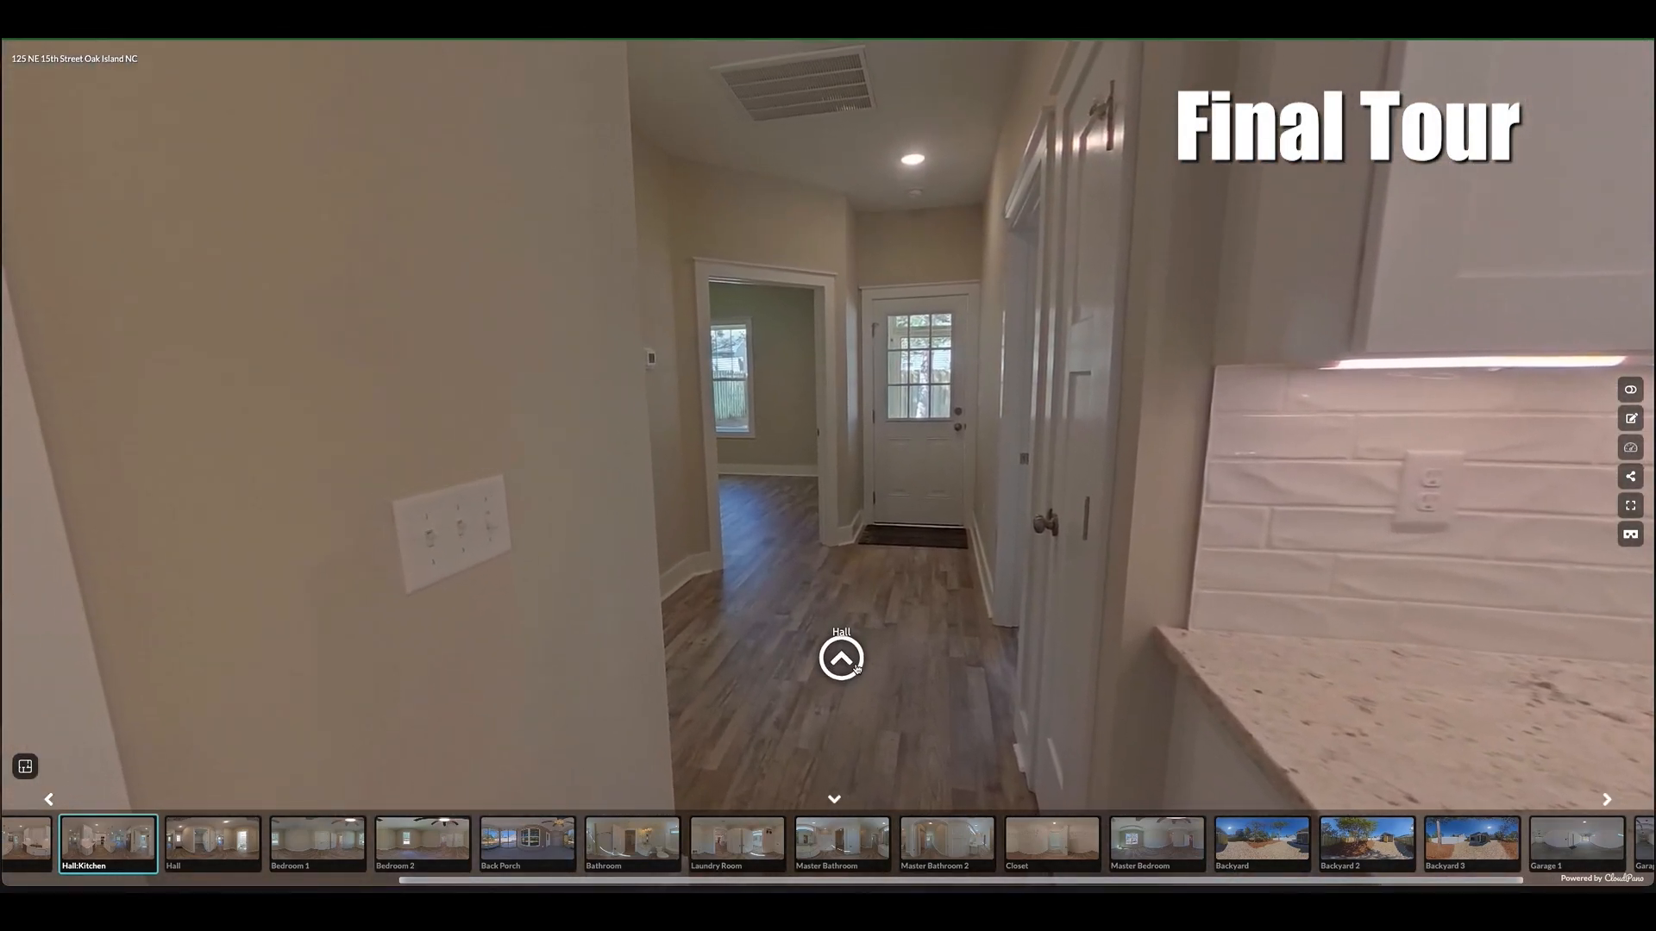
left_click(845, 661)
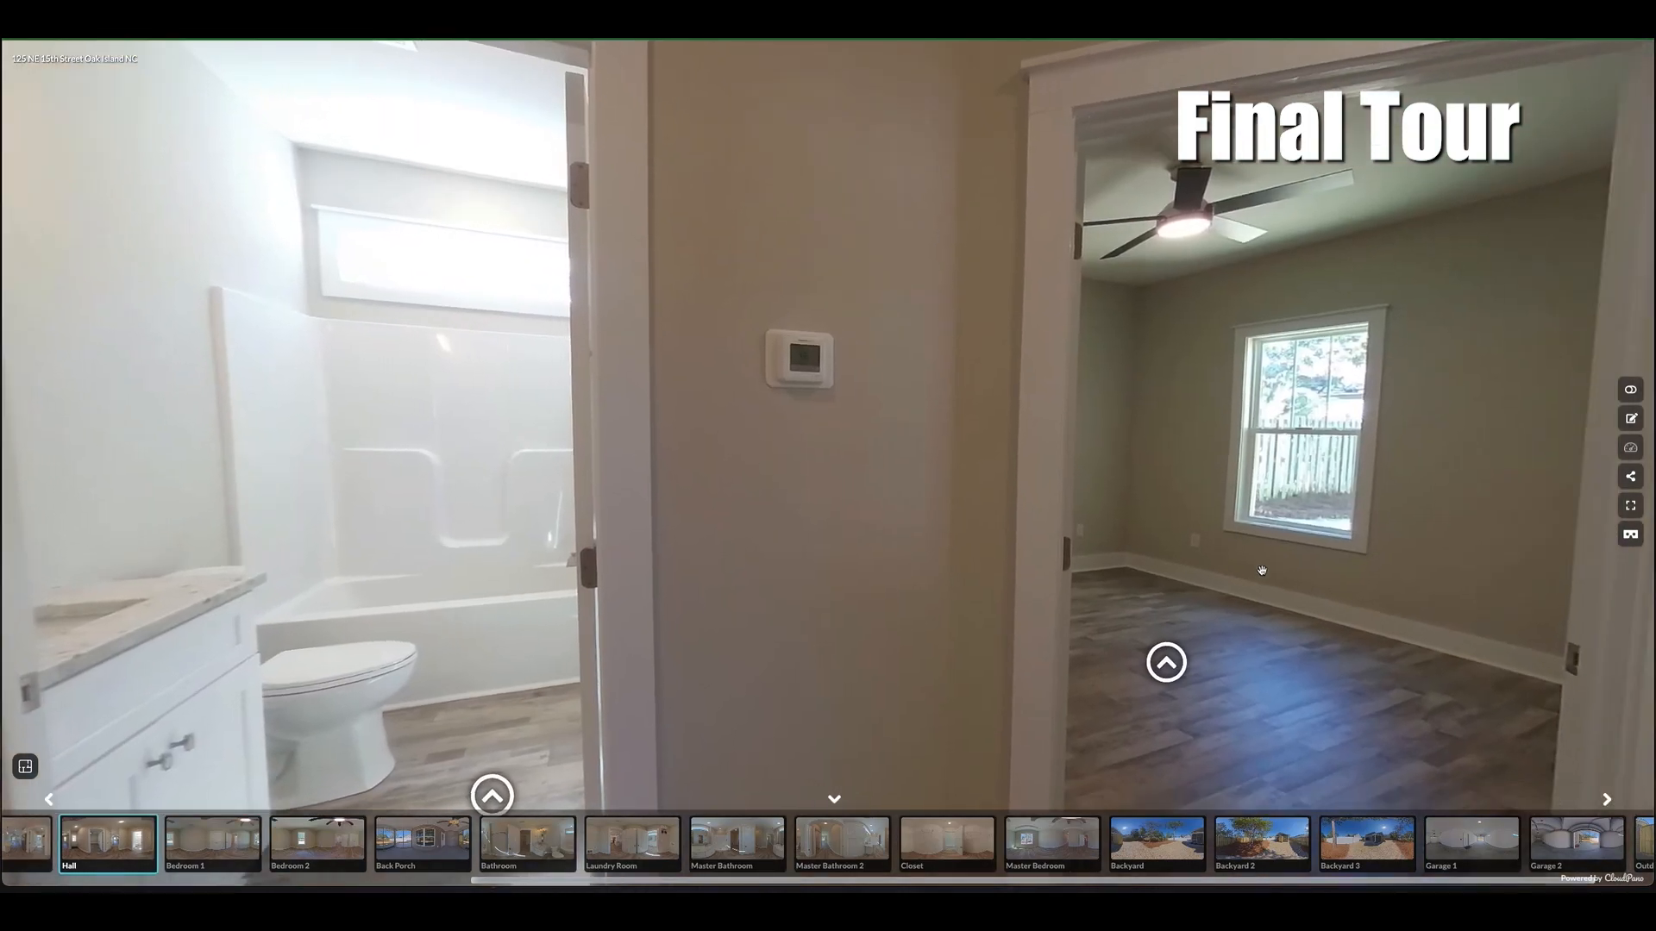
Look around the Bathroom and Bedroom 1 scenes off the hall and exit Bedroom 1 through the hotspot in its doorway
left_click_drag(846, 658, 914, 431)
left_click_drag(422, 540, 709, 558)
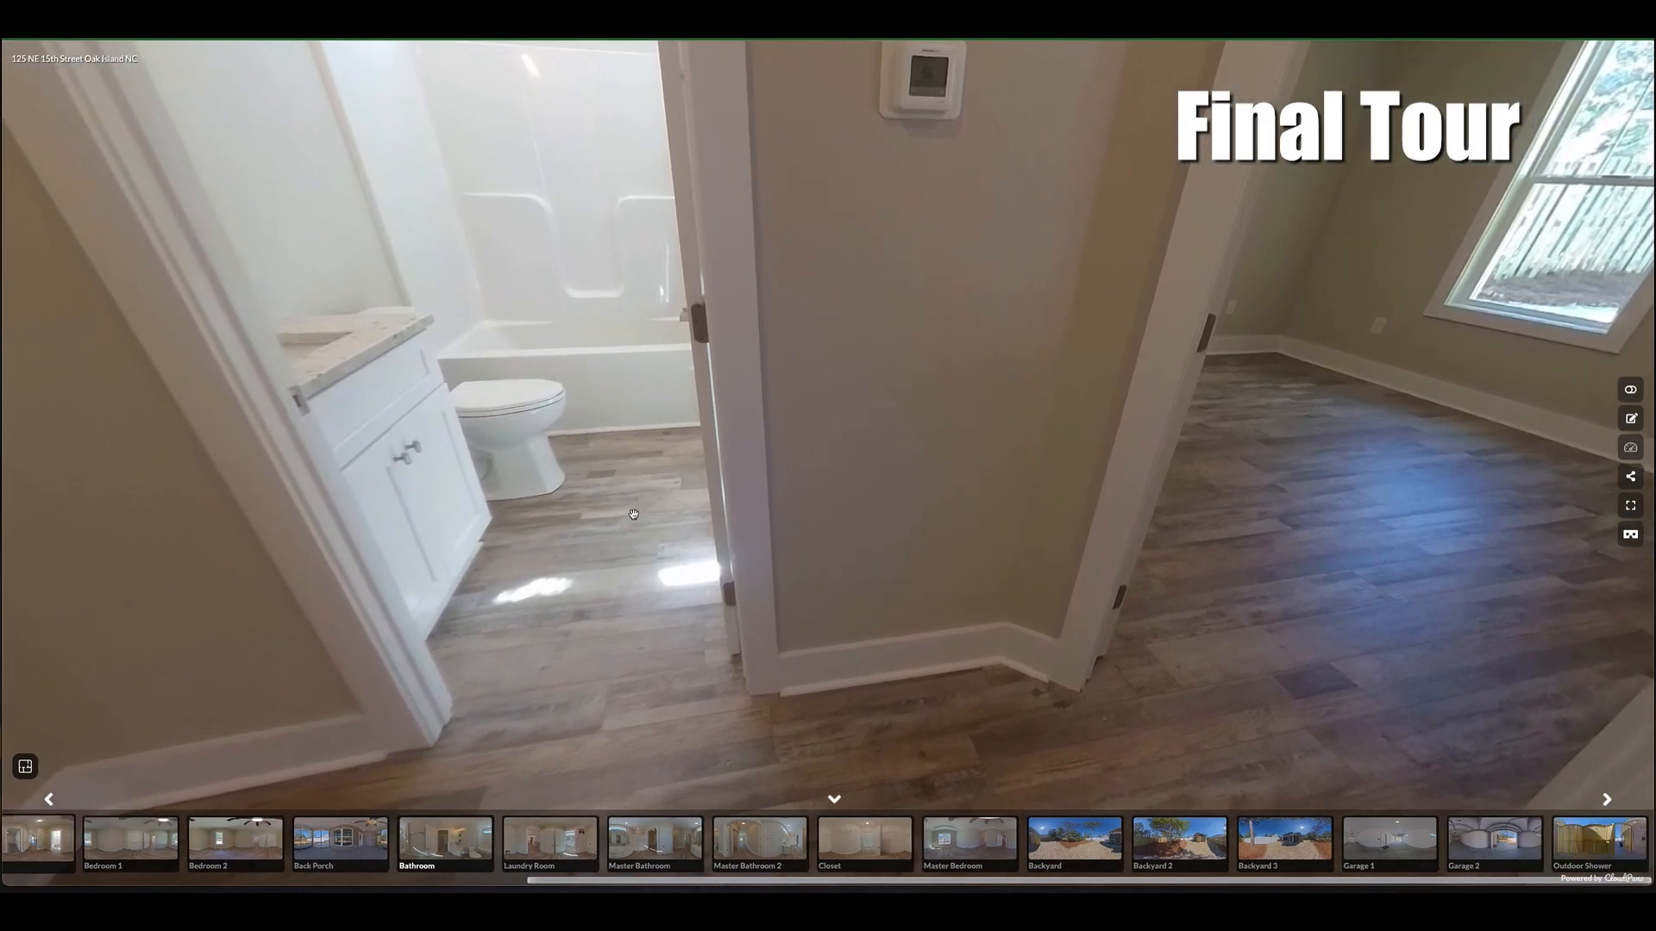
left_click(634, 516)
left_click_drag(384, 530, 915, 516)
left_click(919, 473)
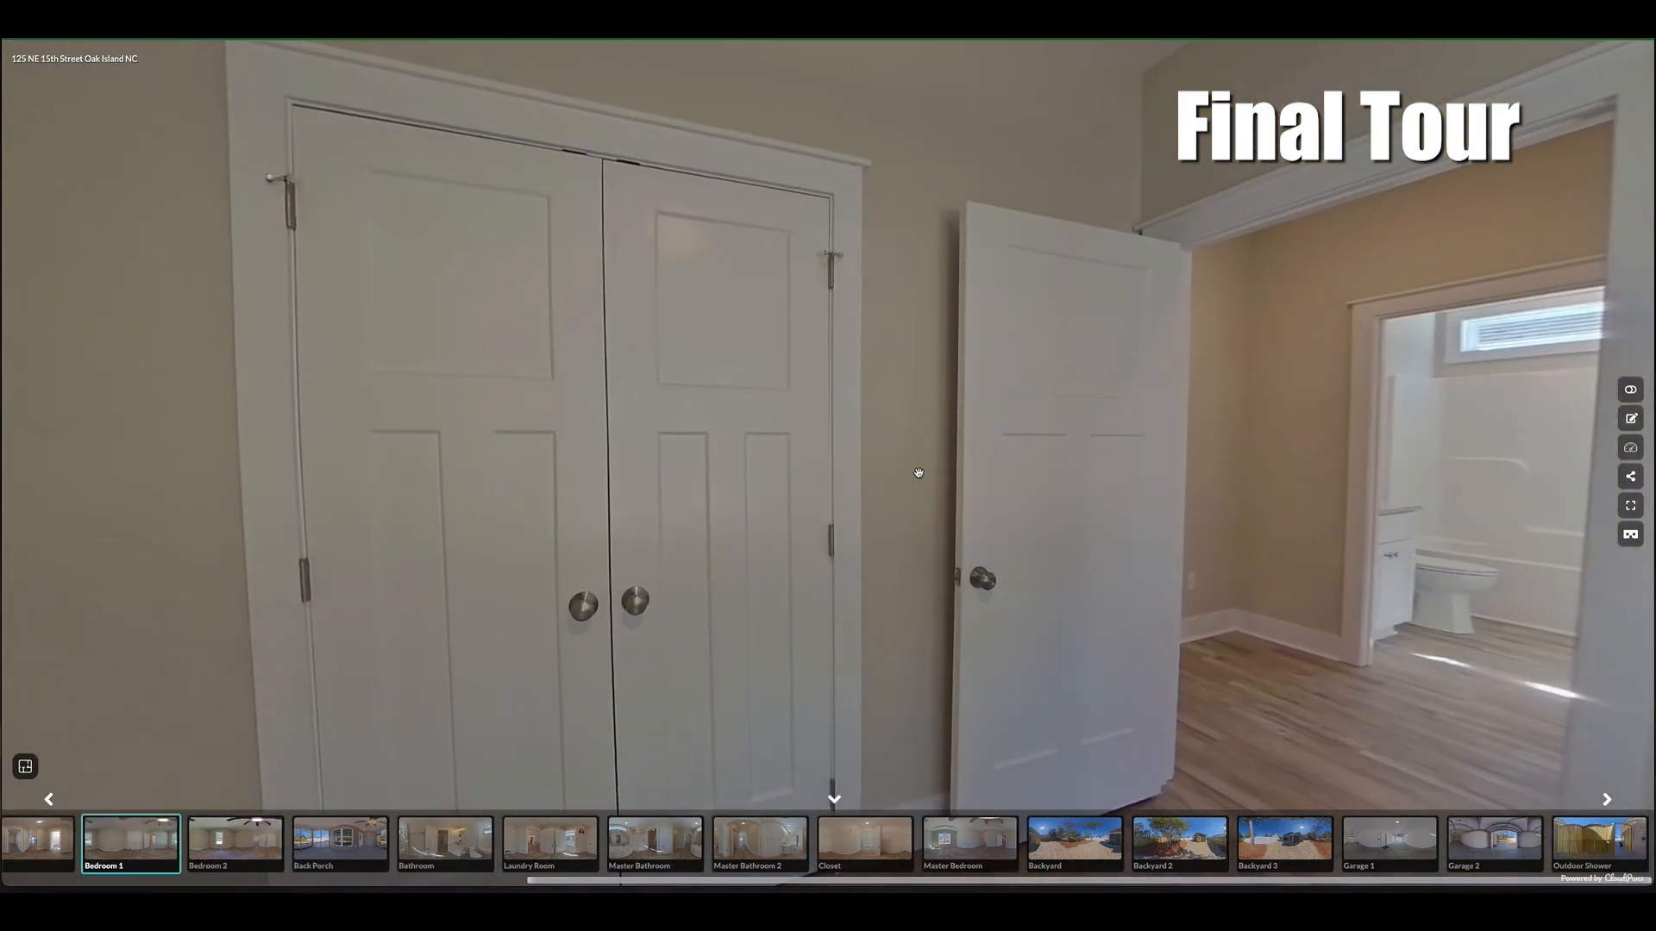
left_click_drag(1004, 551, 913, 534)
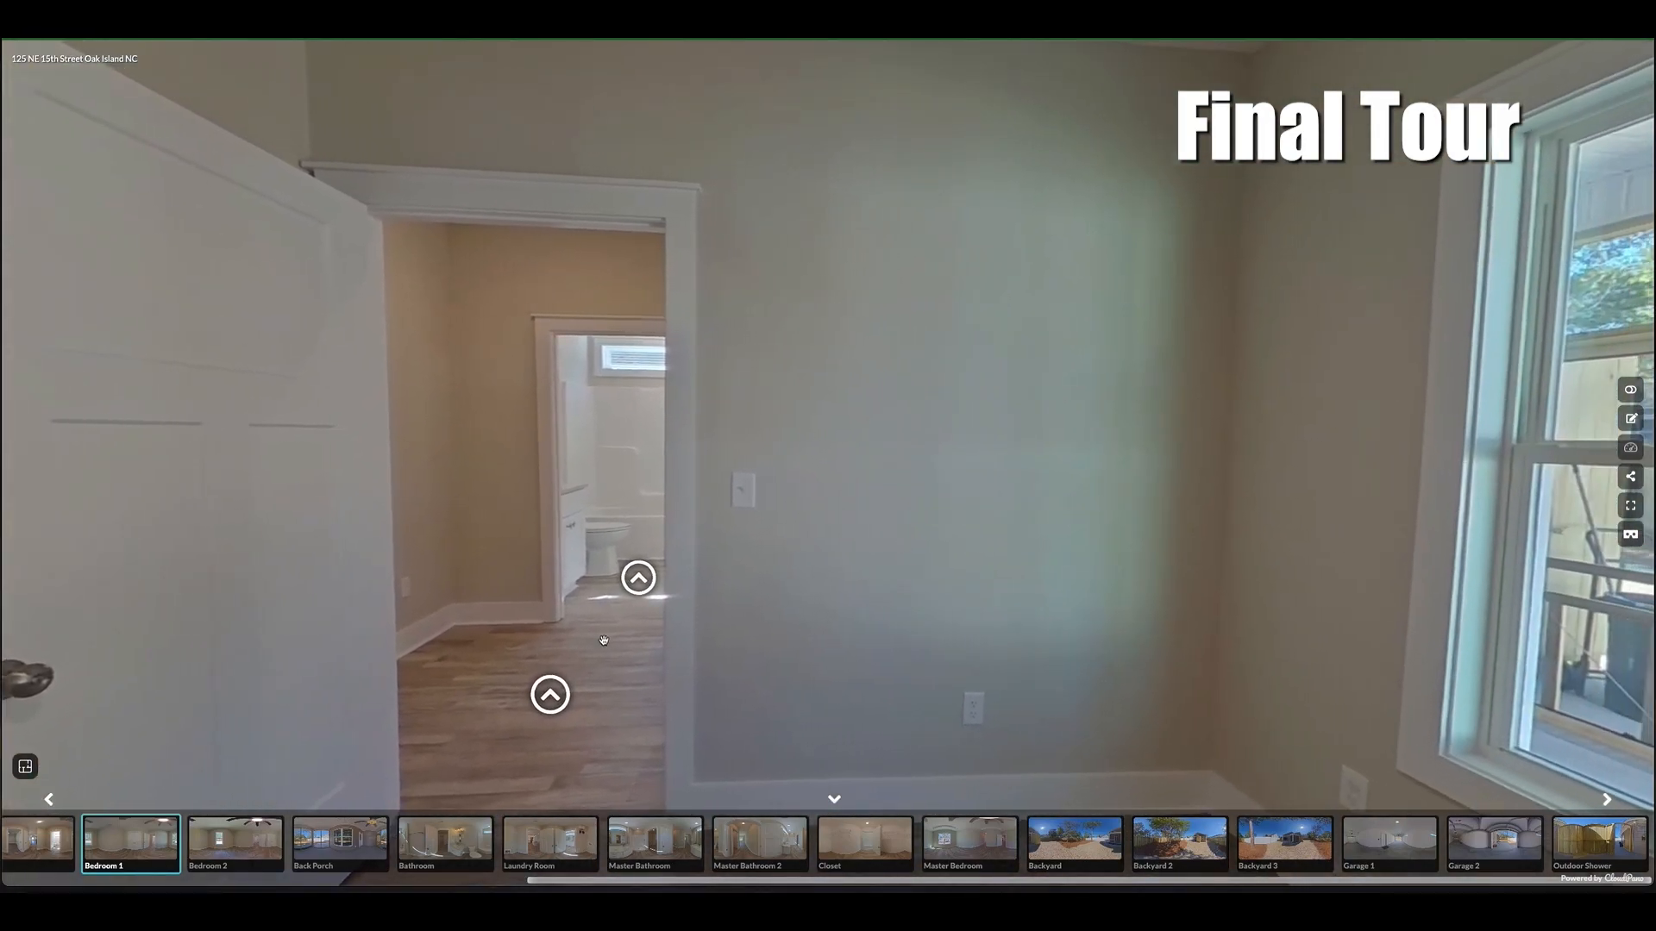
left_click(546, 698)
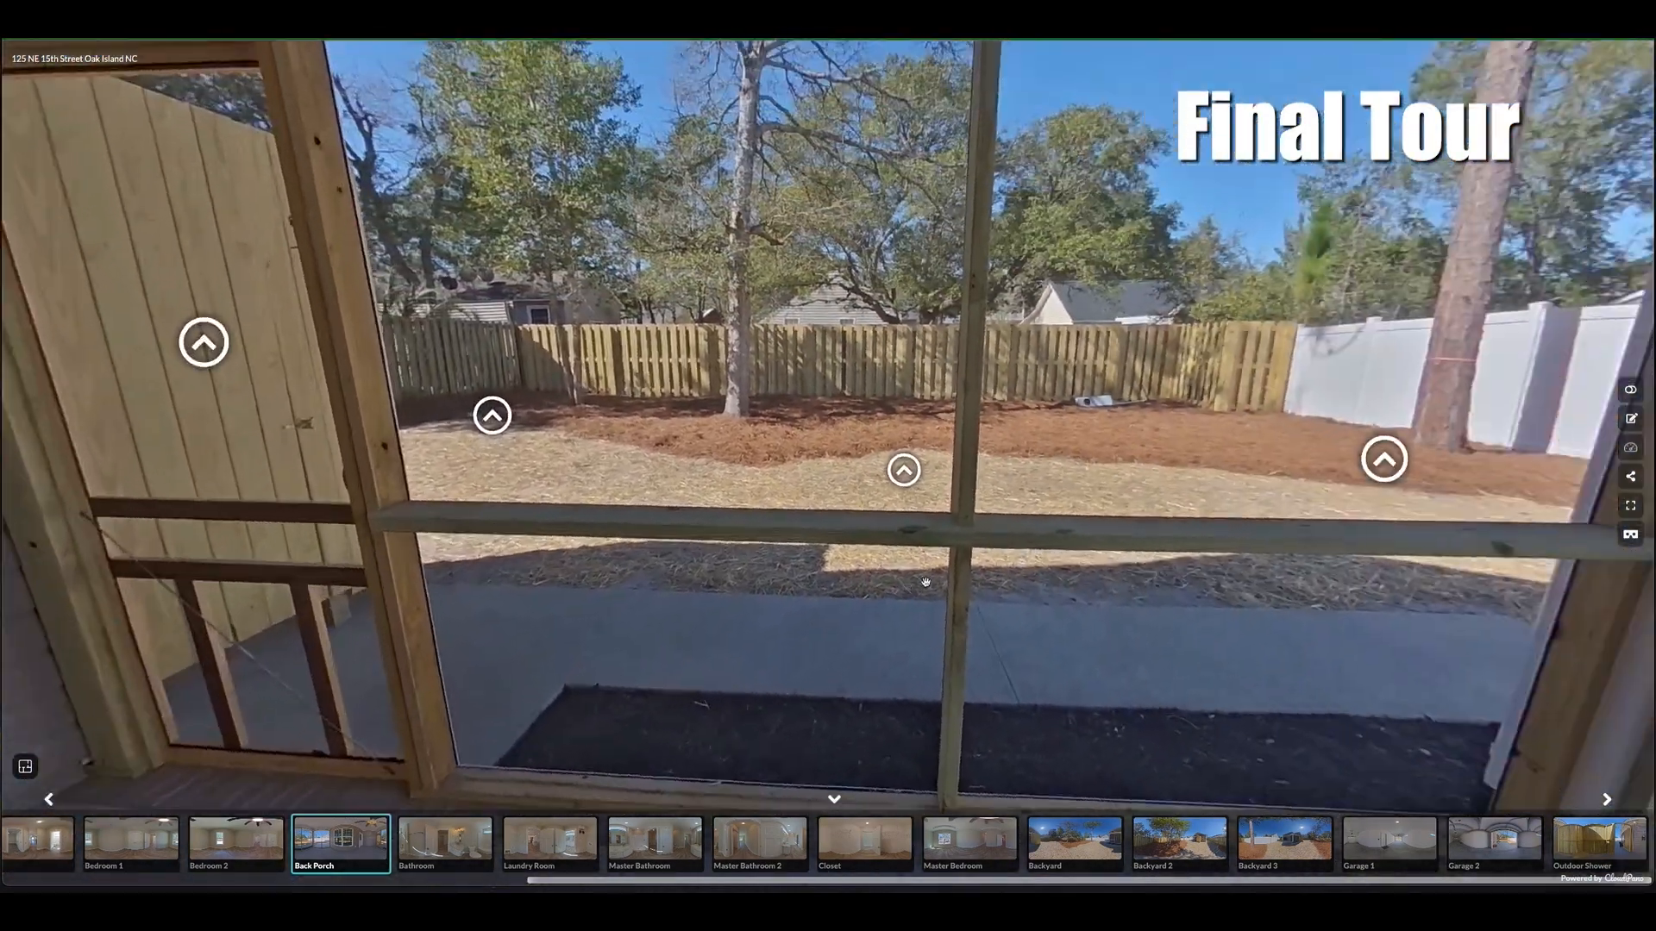
View the yard from the Back Porch and the rear of the house from Backyard 3, and enter the garage
left_click_drag(926, 582, 1075, 527)
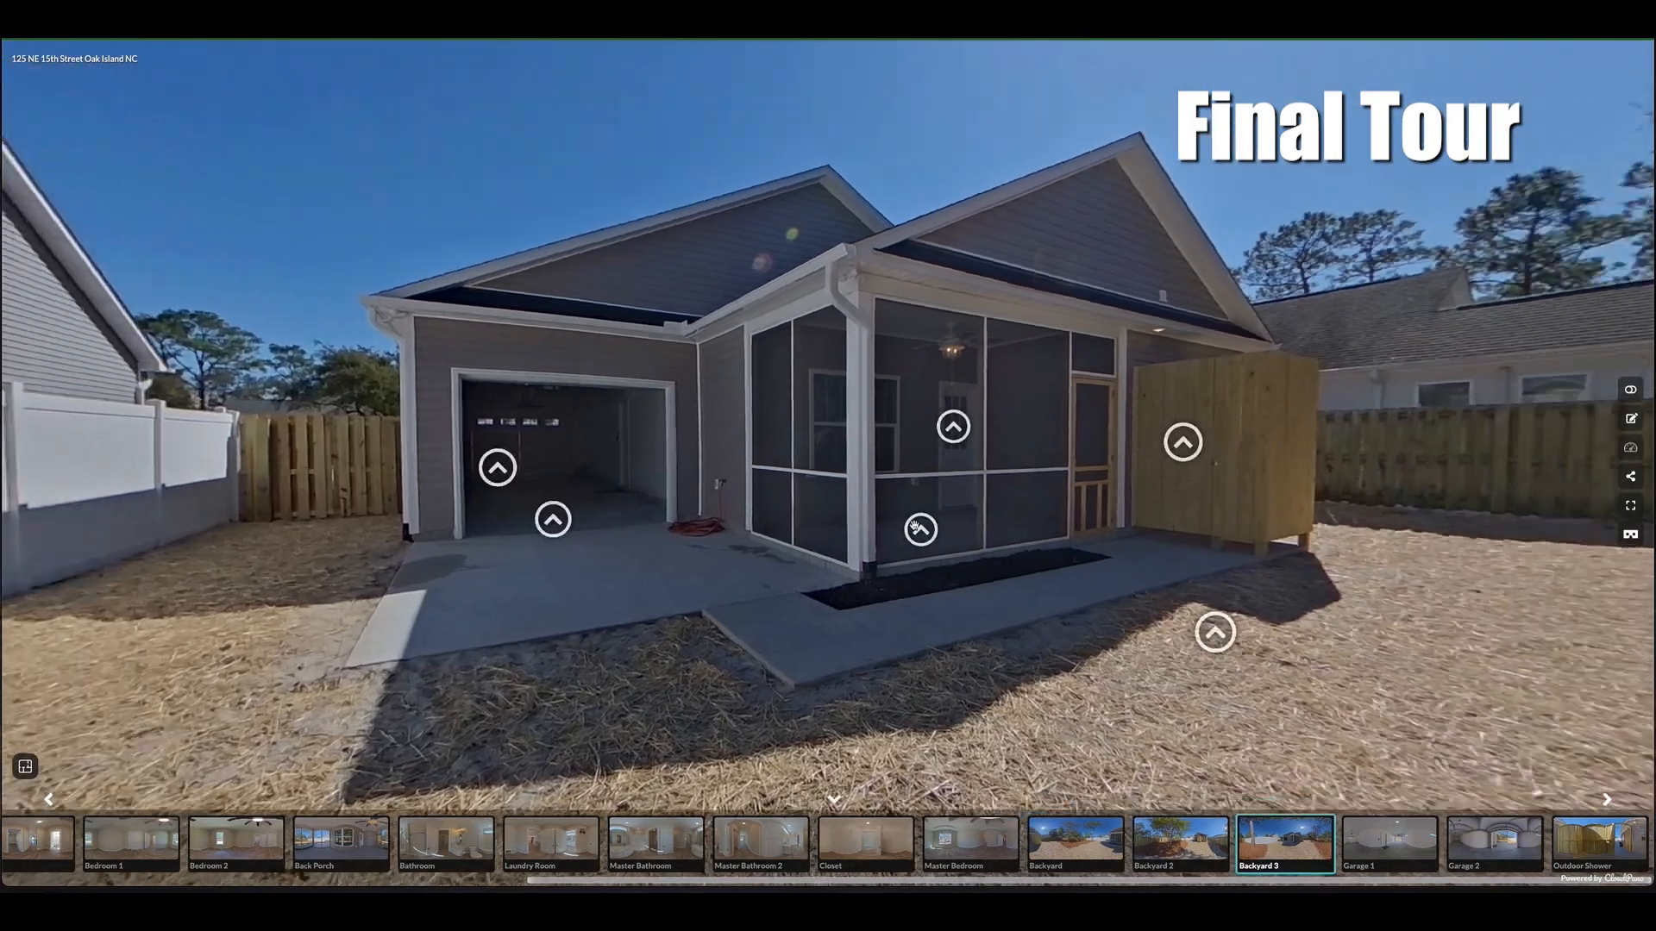
left_click_drag(940, 523, 784, 528)
left_click_drag(675, 558, 675, 504)
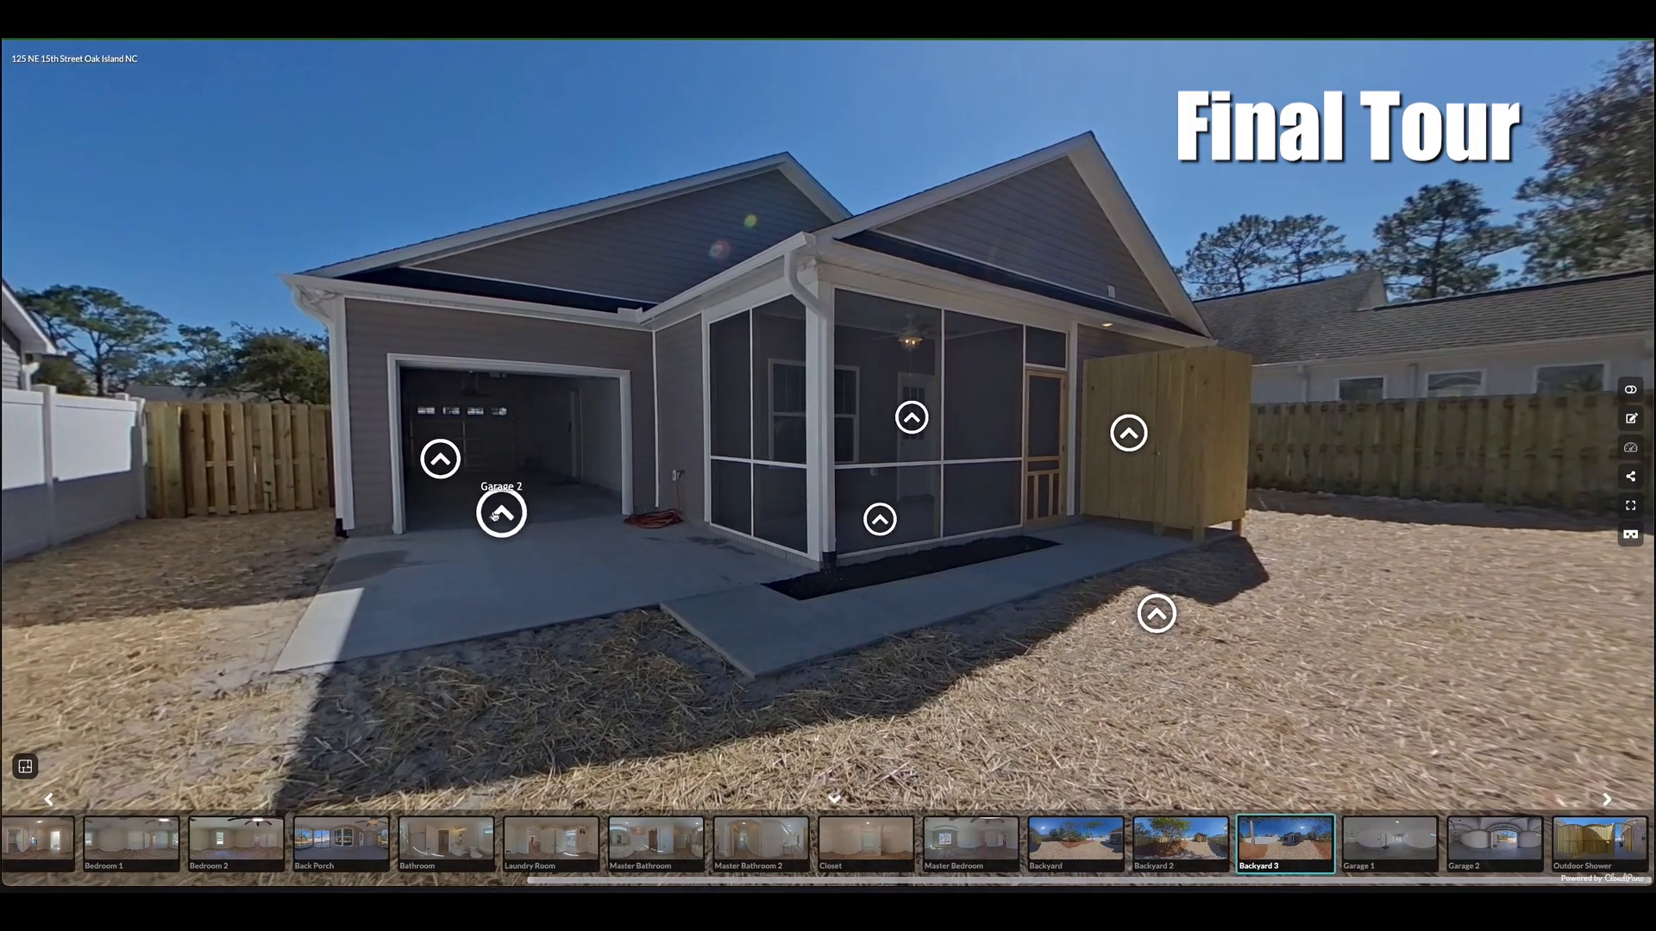
left_click(464, 485)
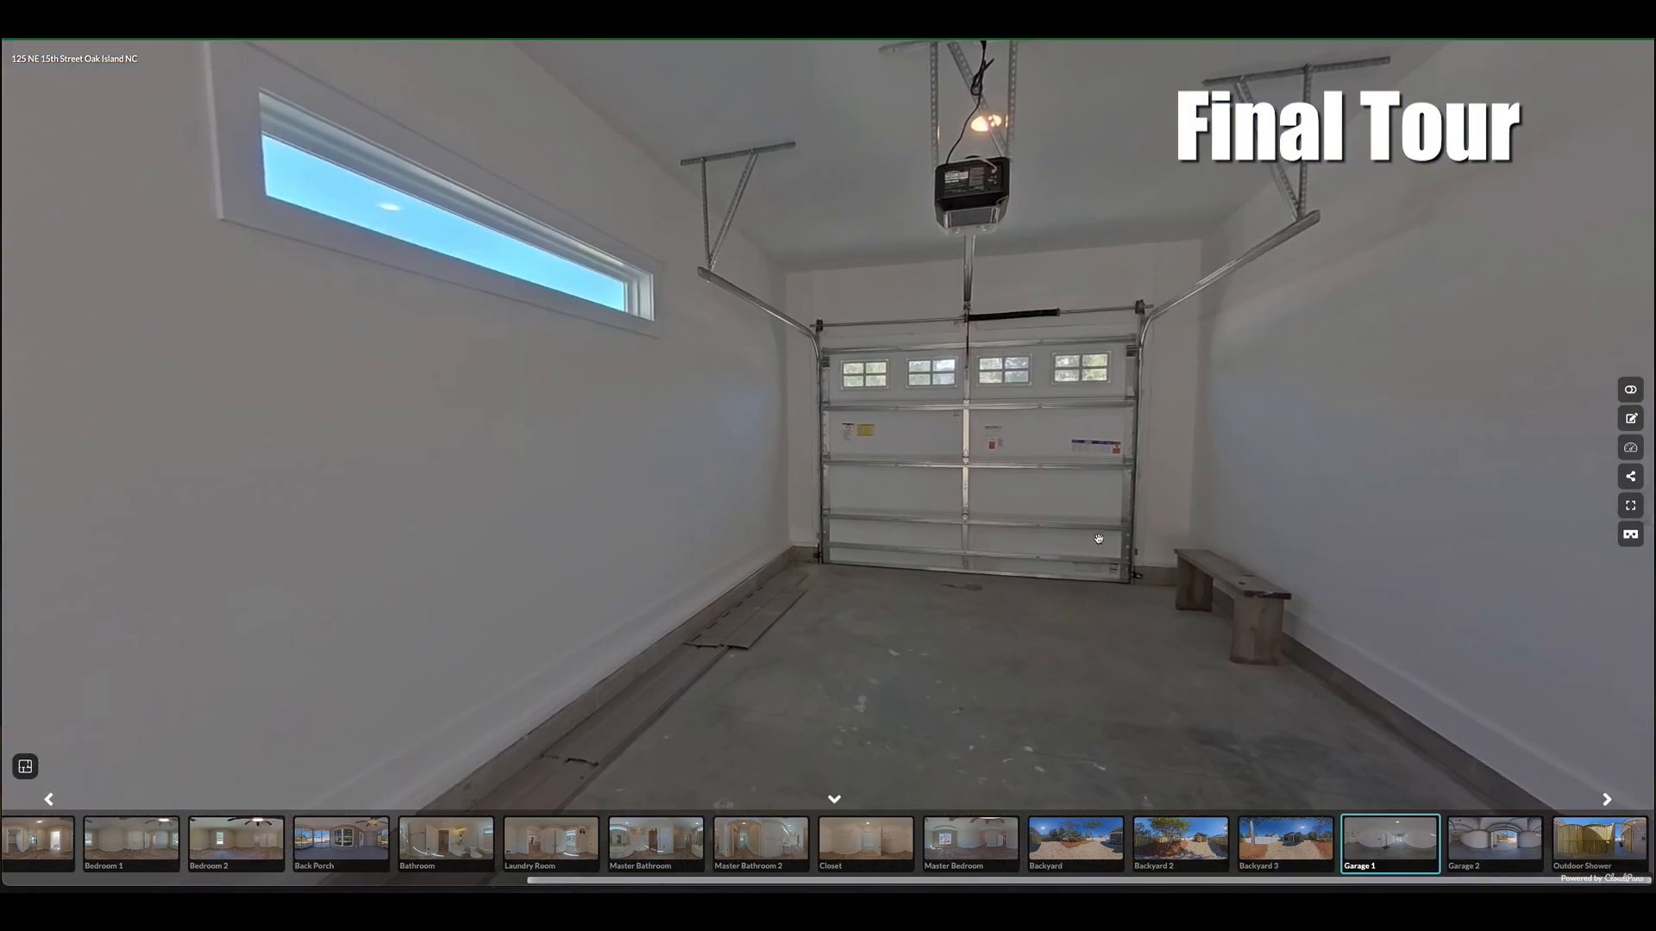
Look around the Garage 1 scene and enter the Kitchen through the hotspot on the interior door
left_click_drag(1098, 540, 6, 552)
left_click_drag(806, 628, 617, 592)
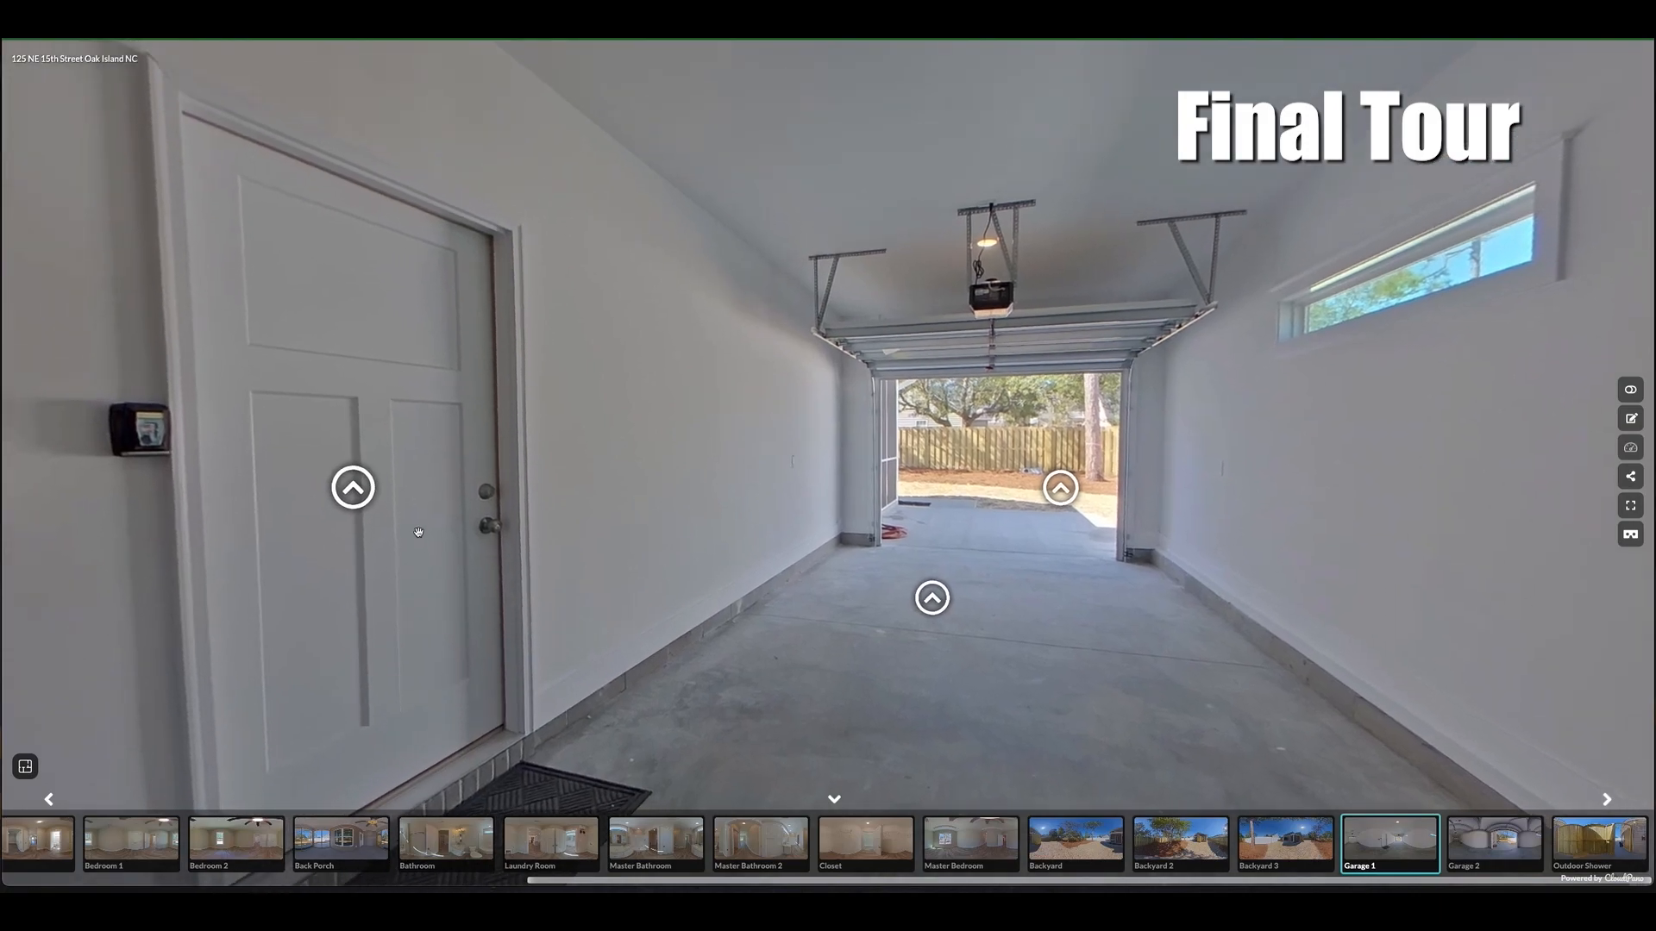
left_click(364, 498)
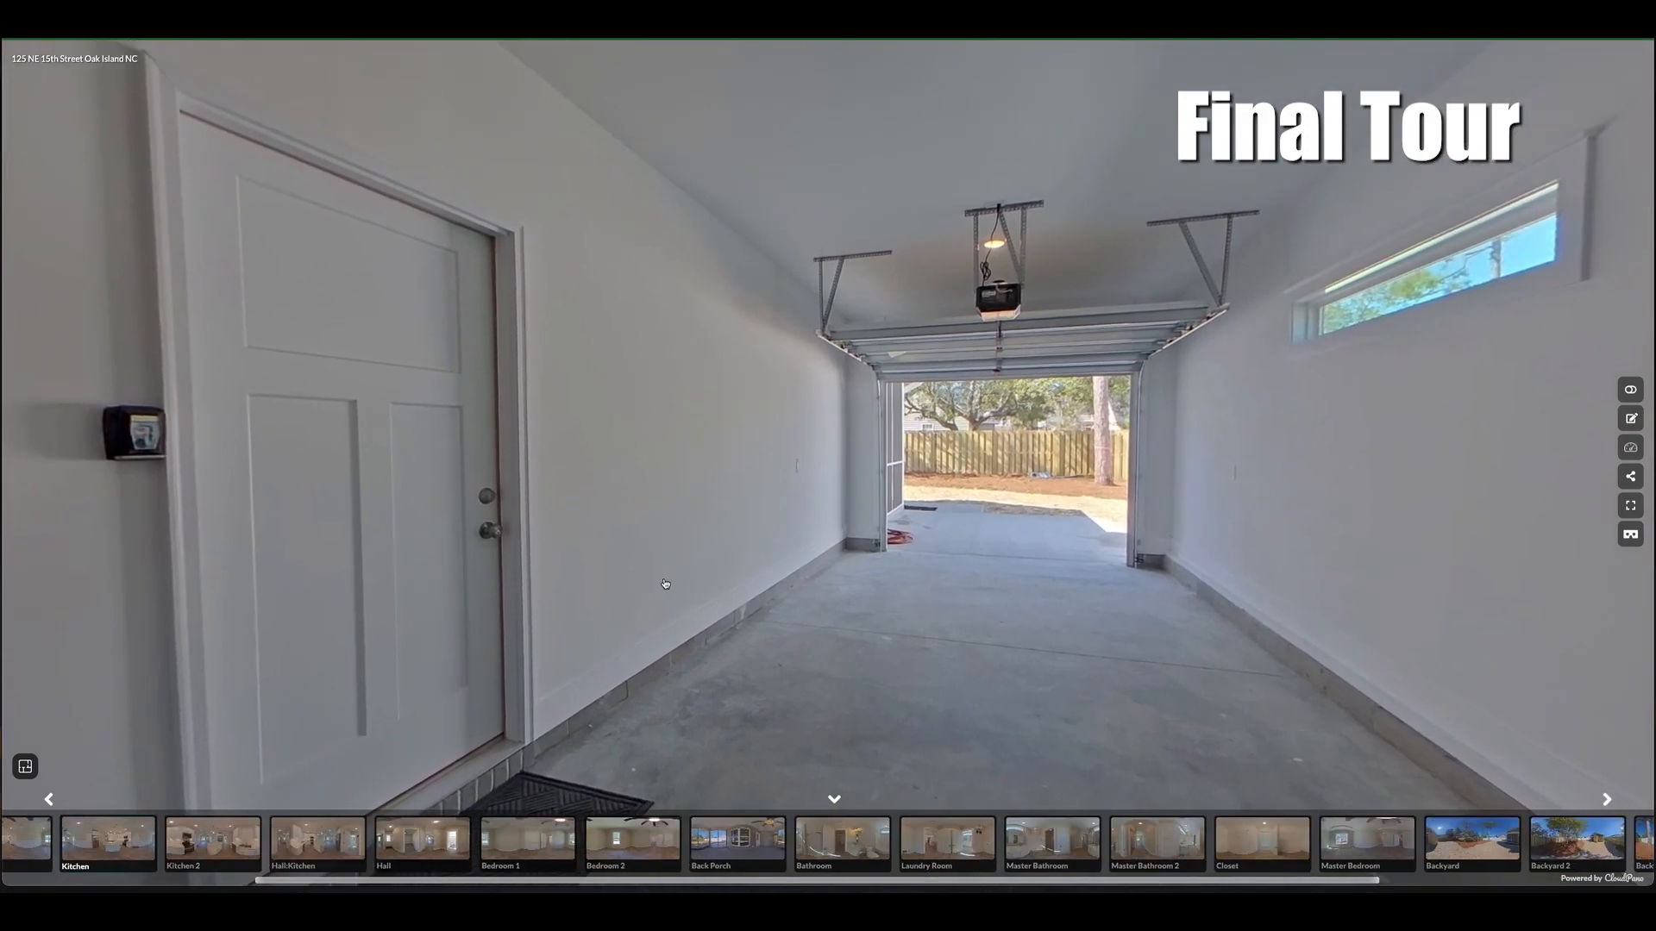